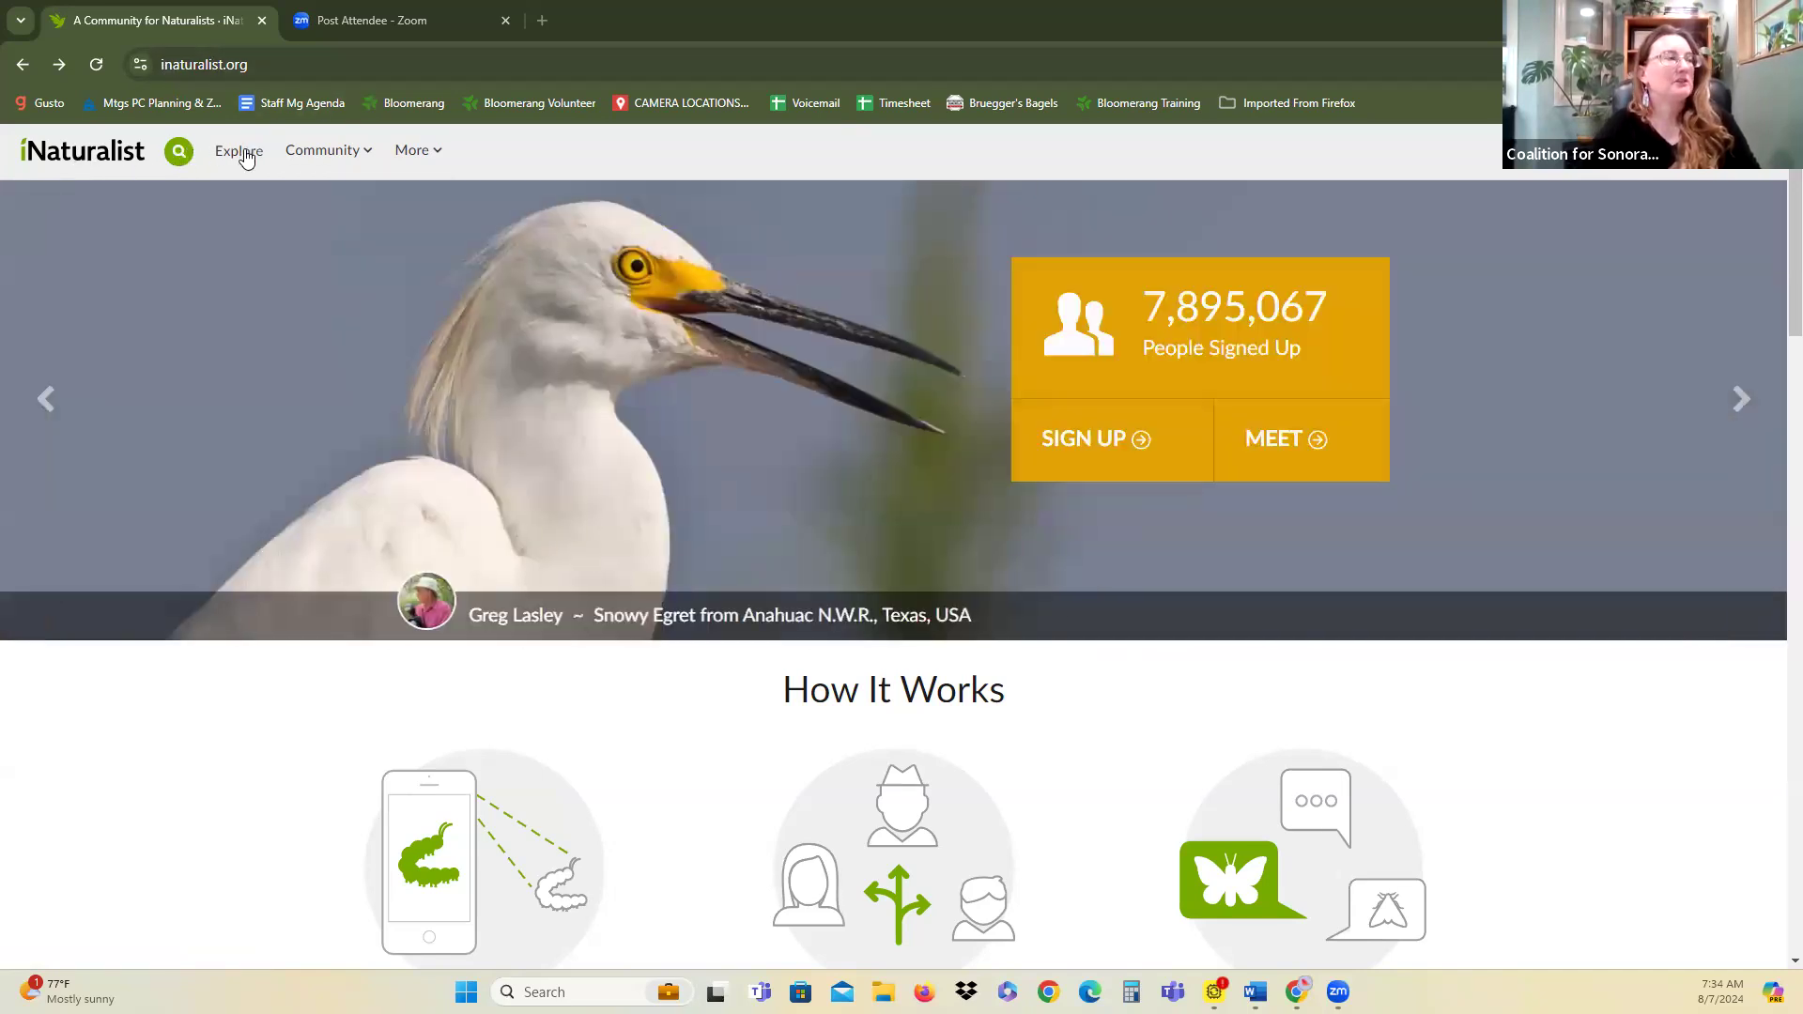
# Open the account sign-up page and review its registration fields and consent options.
pyautogui.moveTo(409, 155)
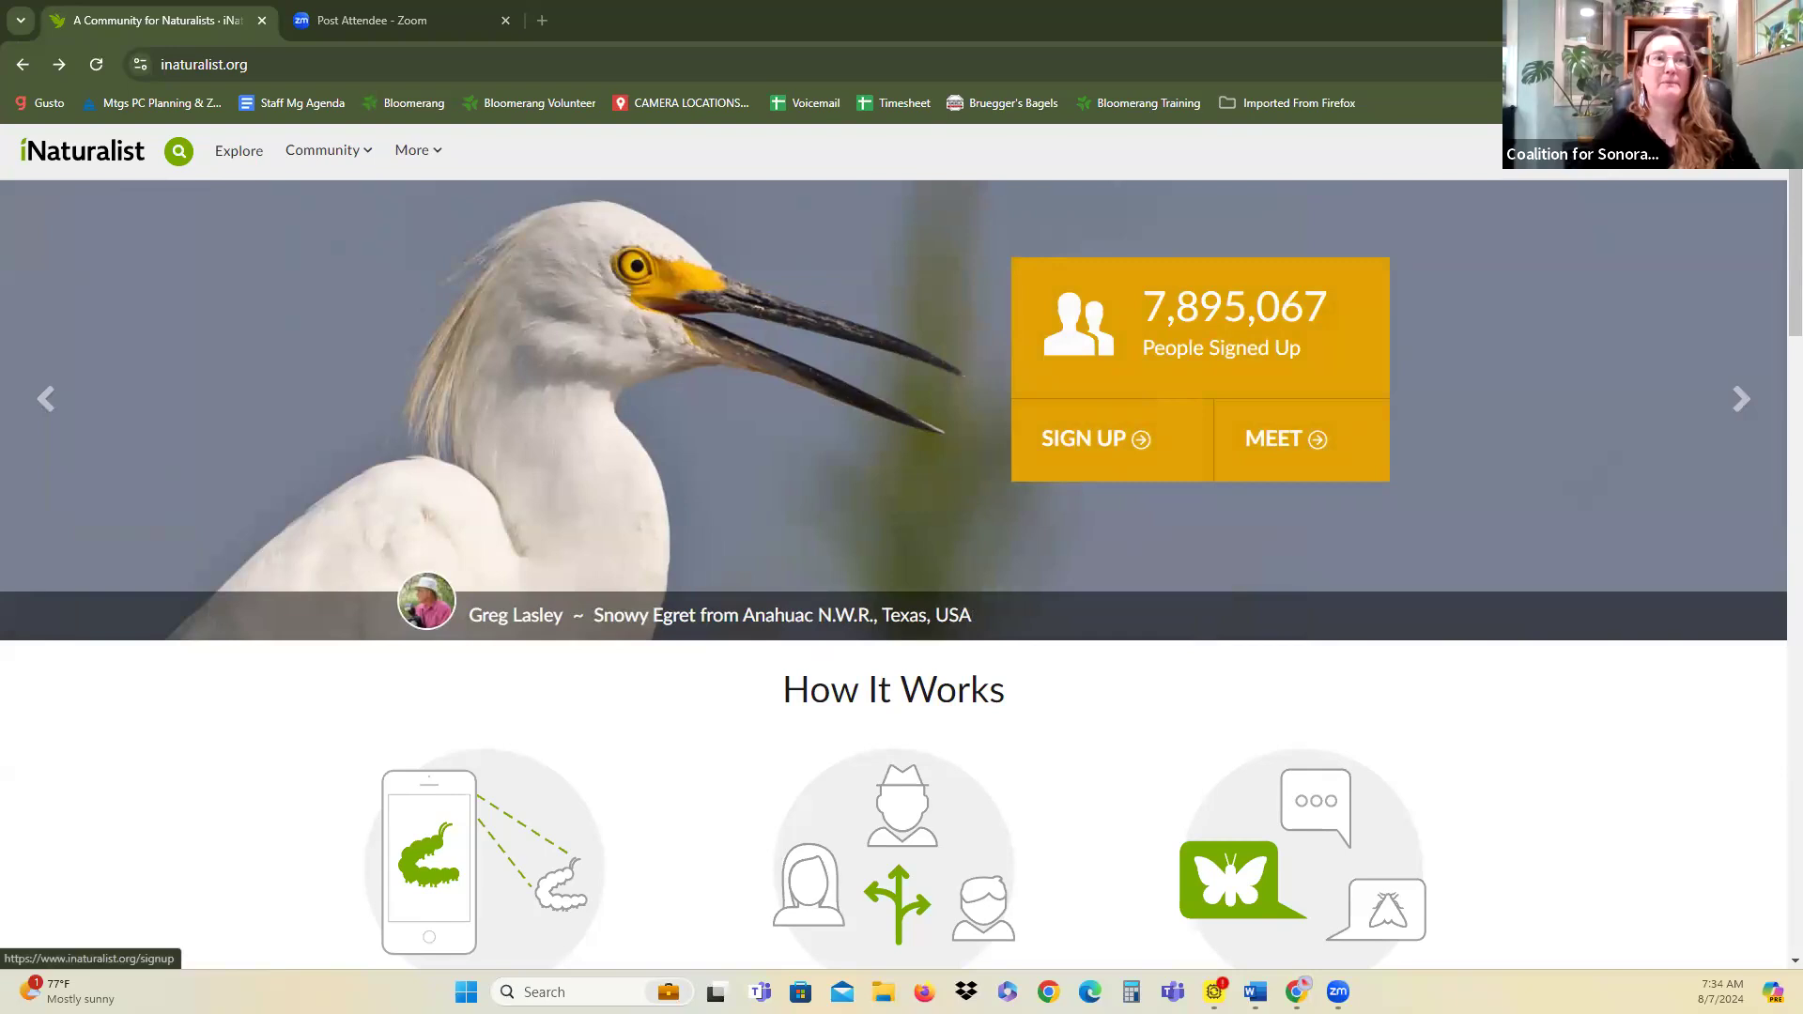
pyautogui.click(1691, 151)
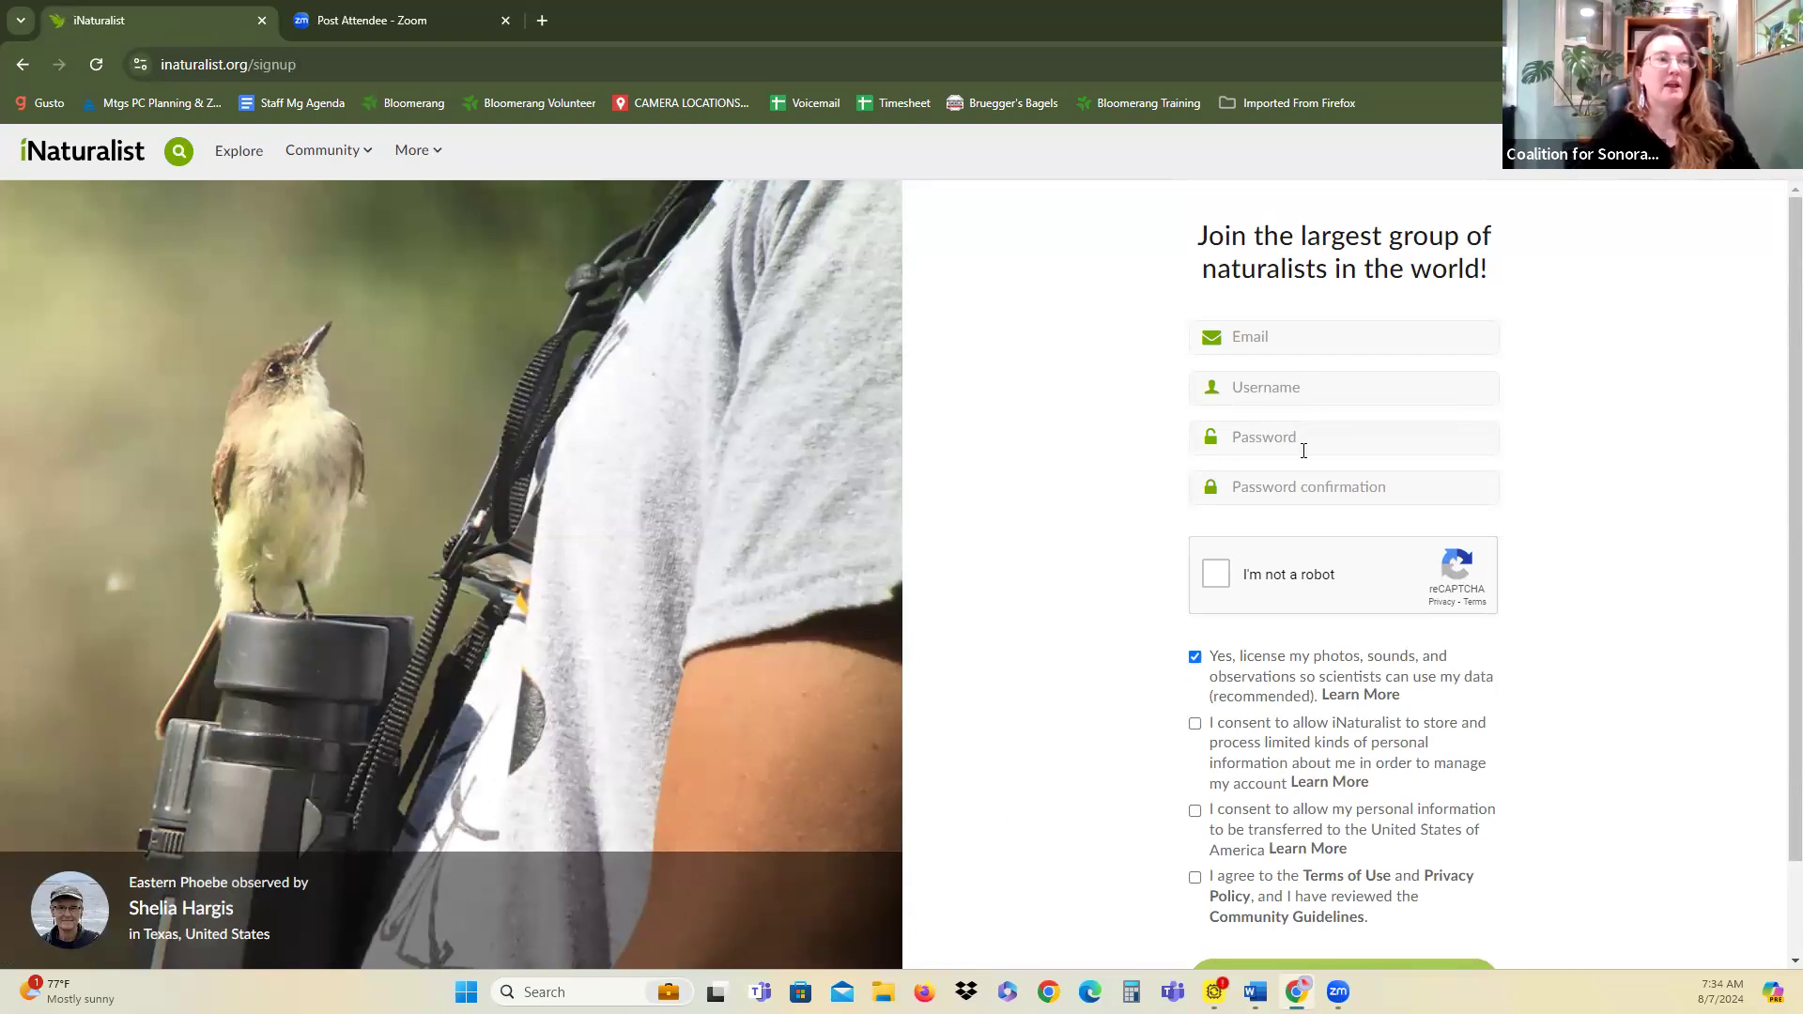
pyautogui.scroll(-2, 1596, 570)
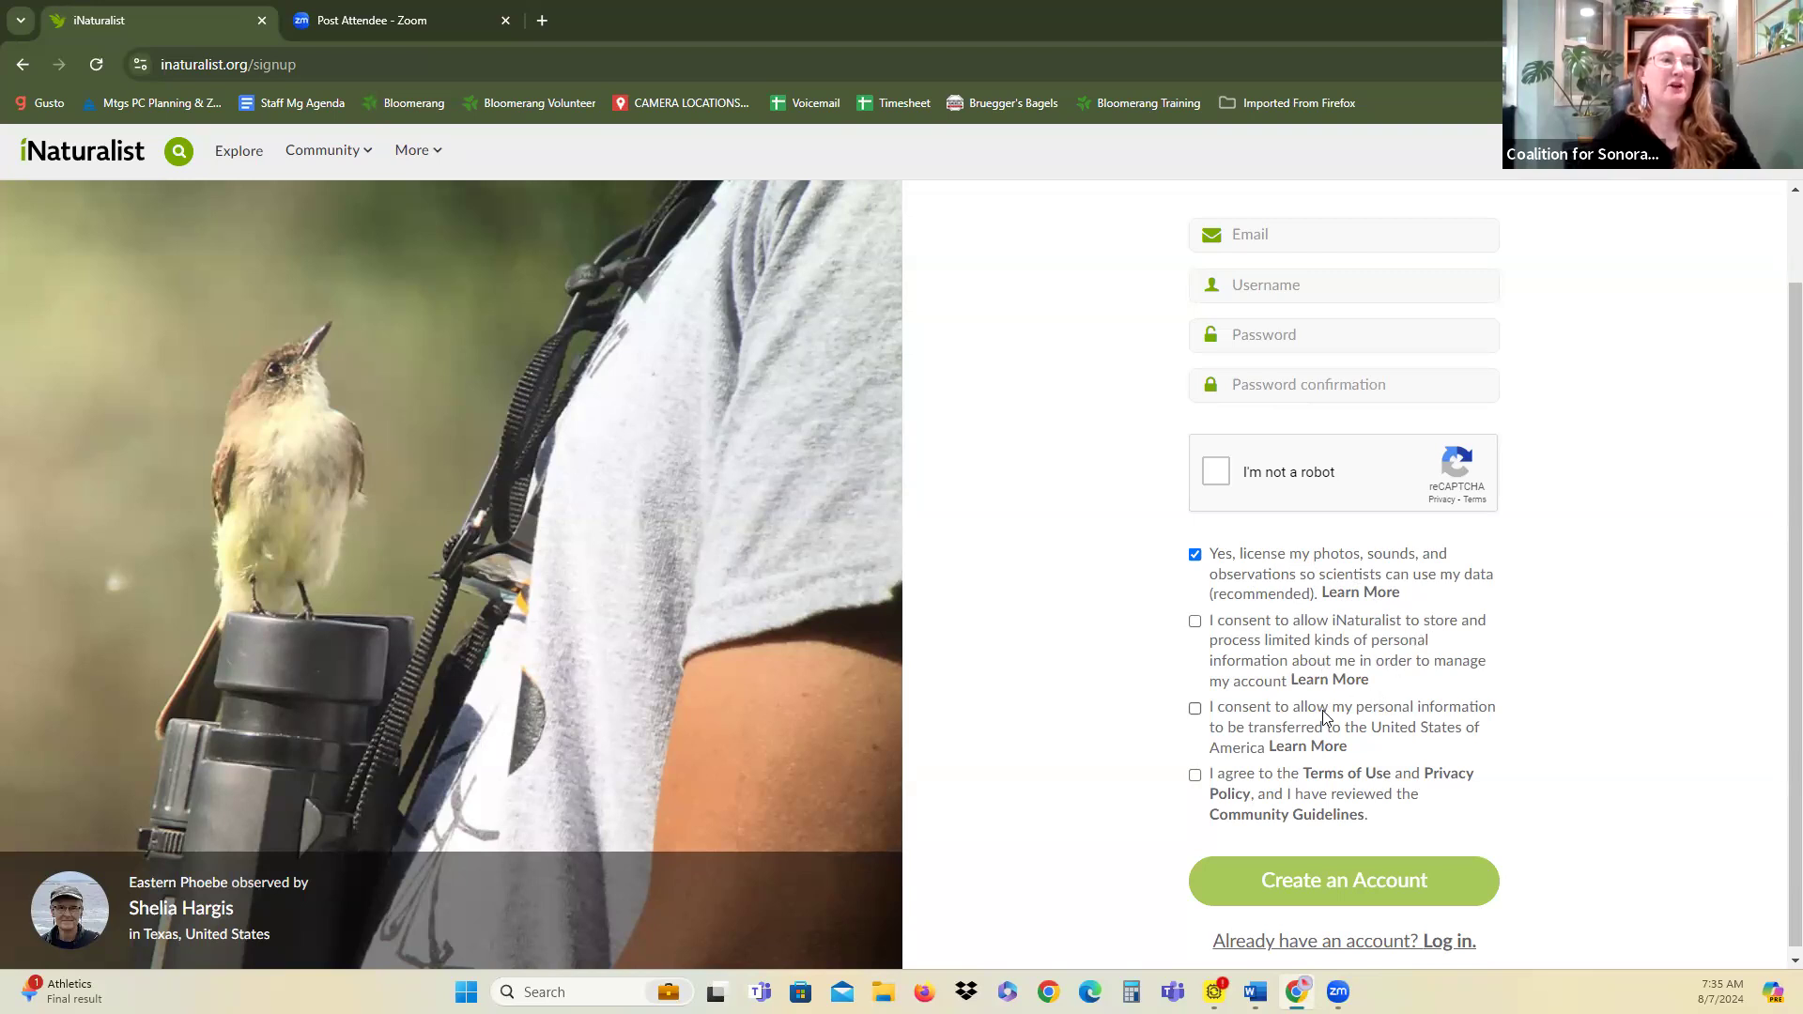
pyautogui.scroll(-1, 1430, 799)
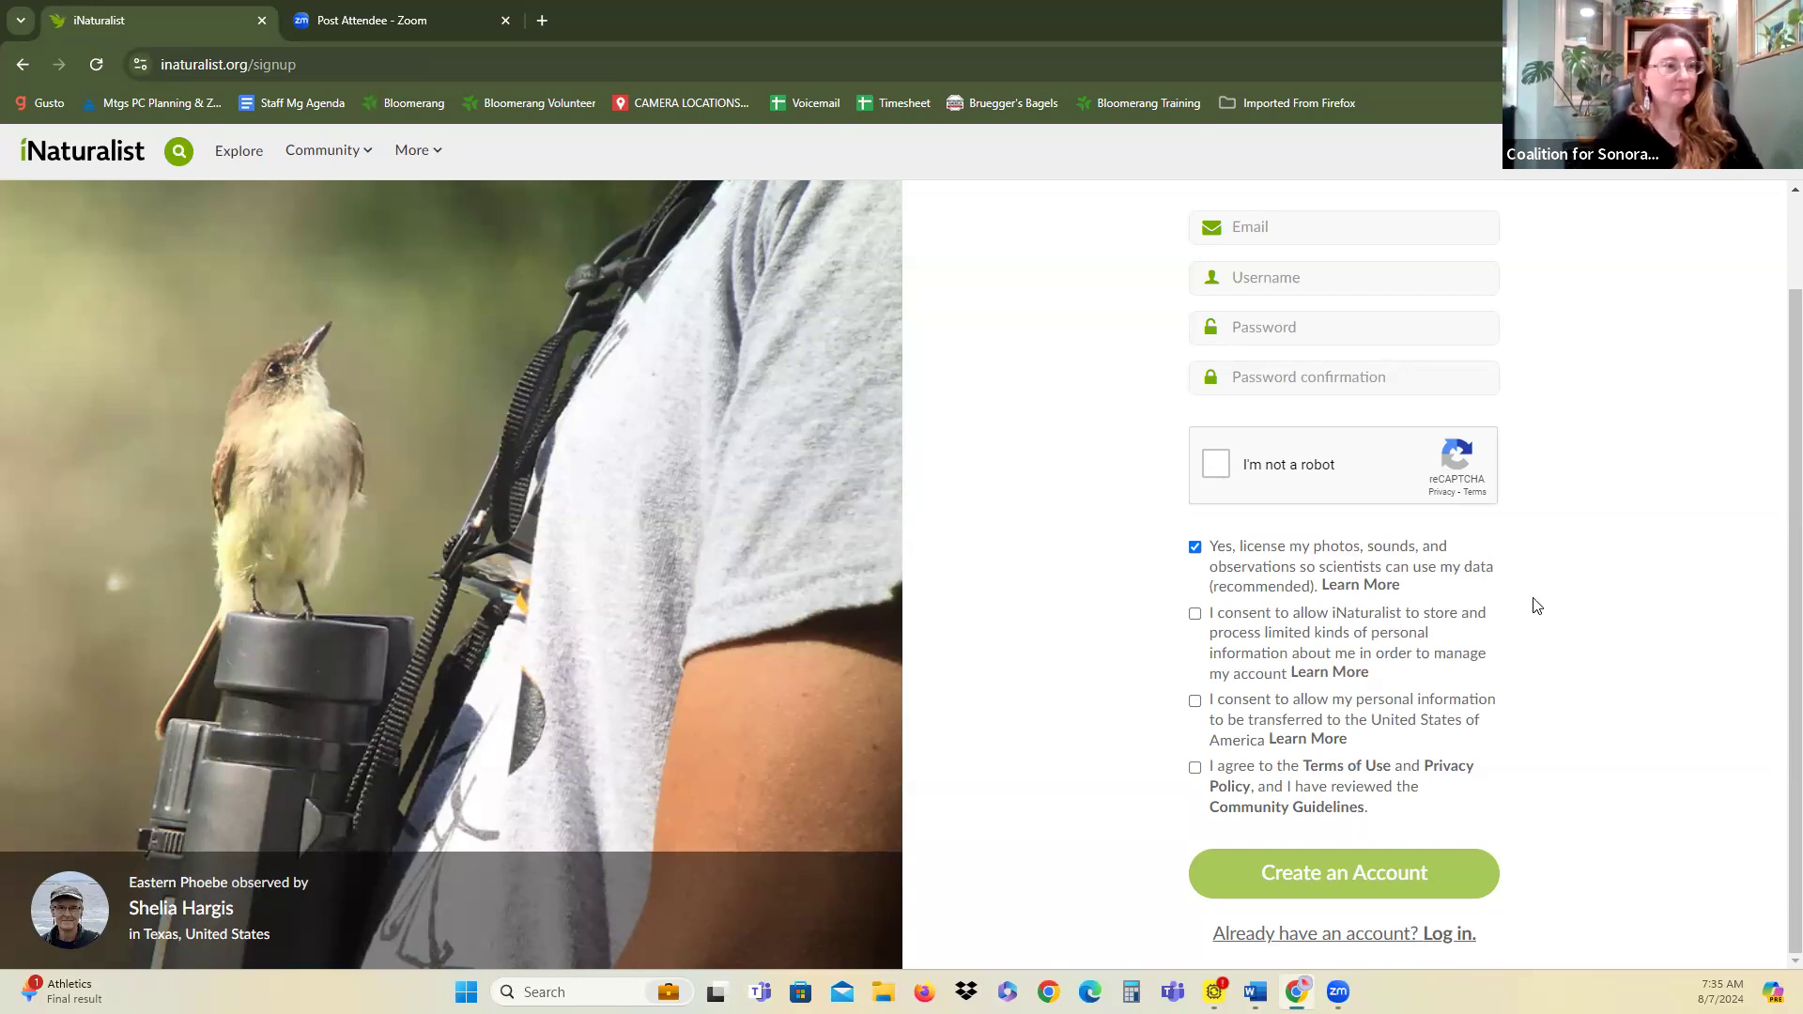
pyautogui.scroll(1, 1596, 757)
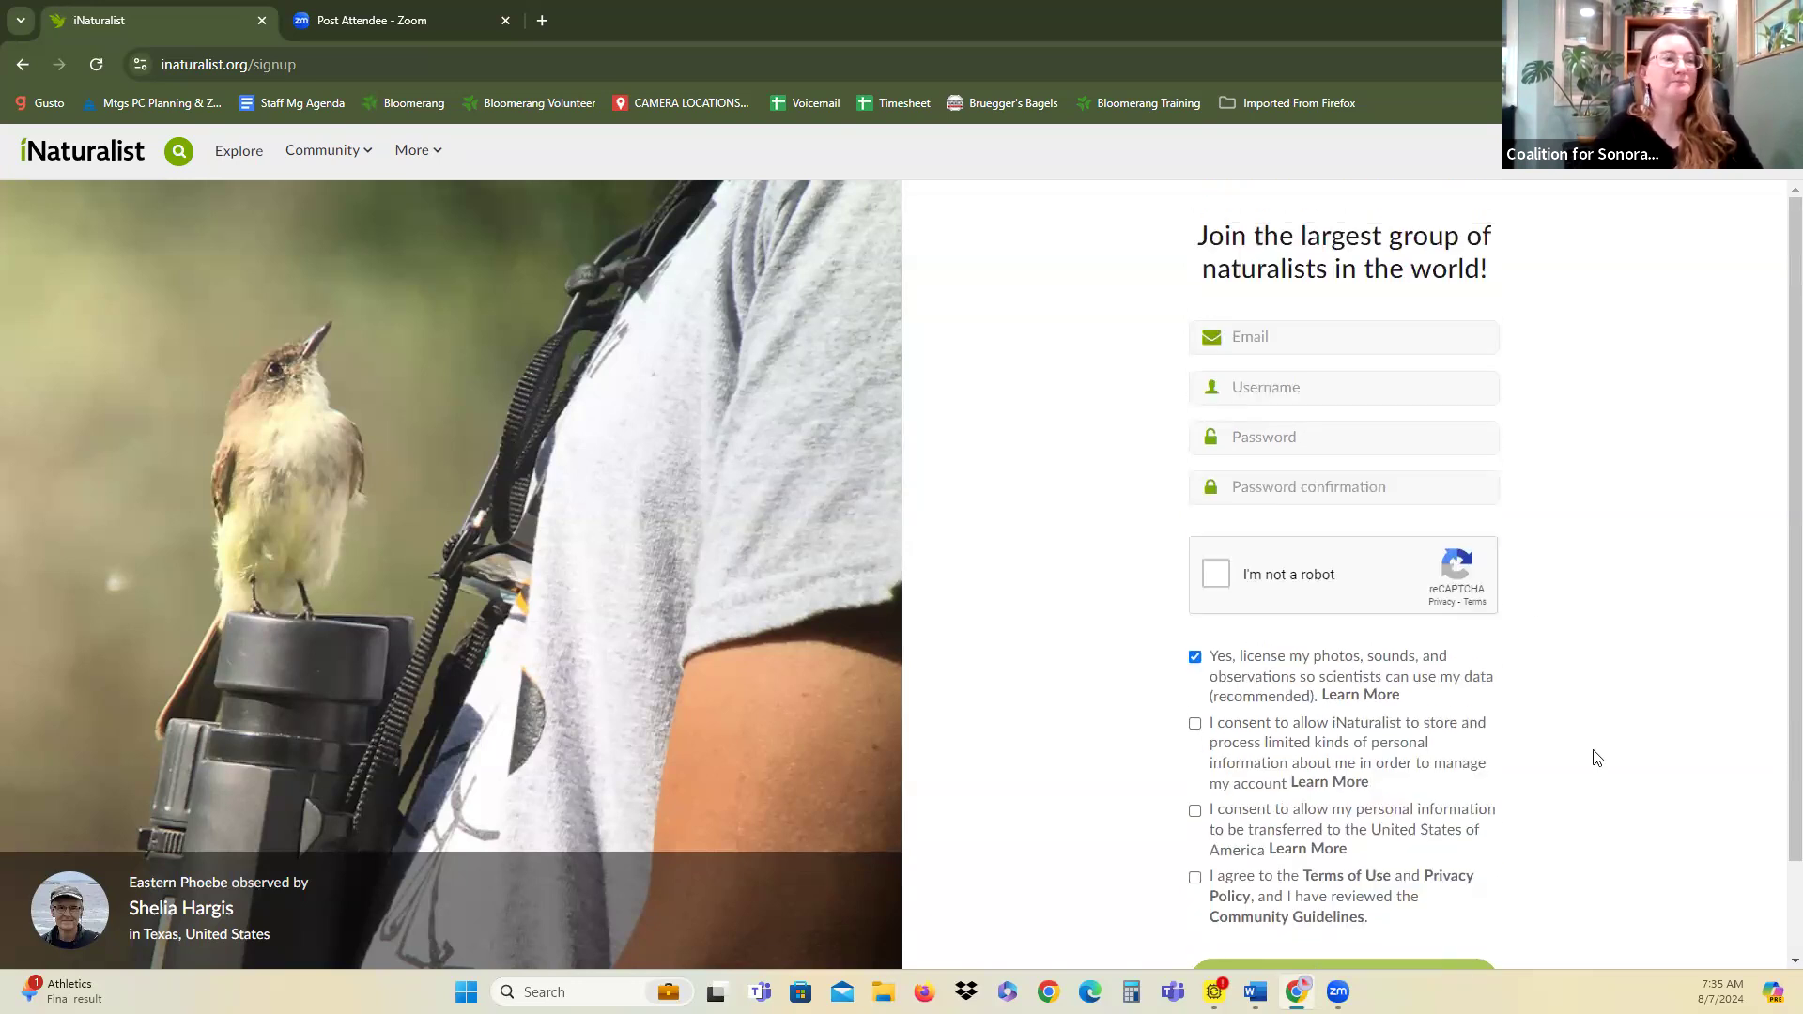
# Return to the site's home page and log in to the existing account with the prefilled credentials.
pyautogui.click(83, 154)
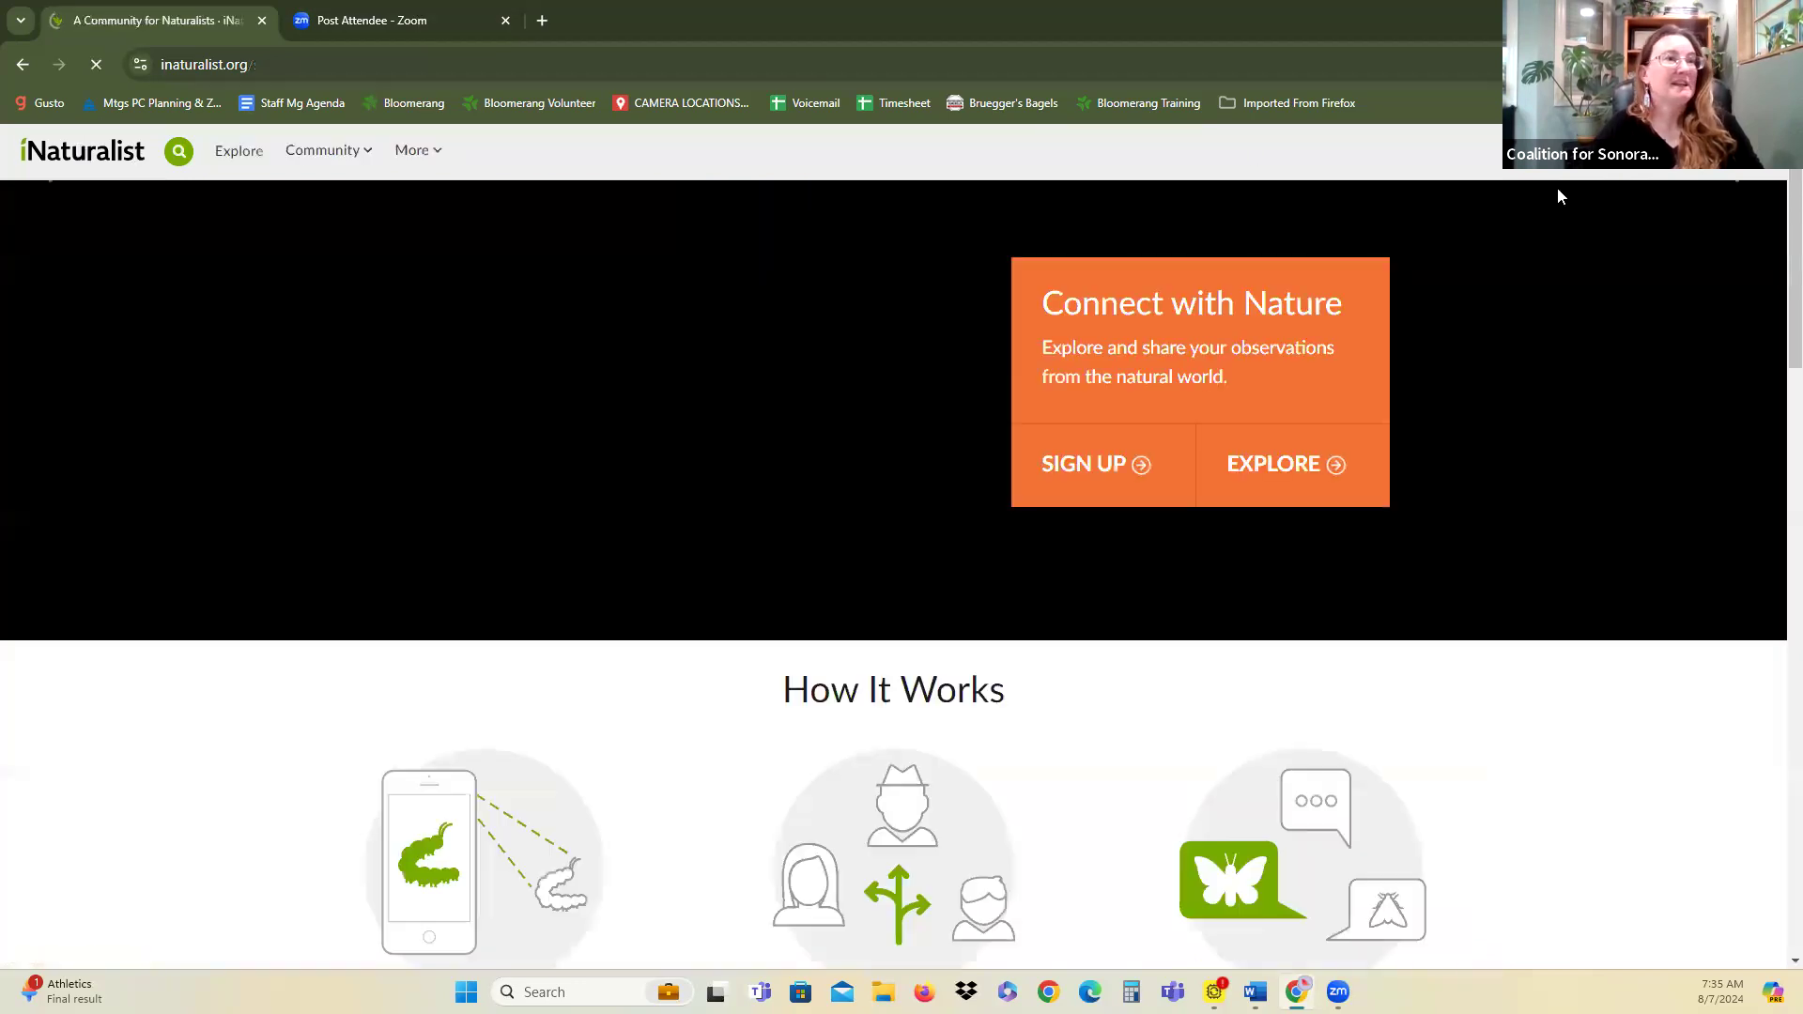
pyautogui.click(1652, 151)
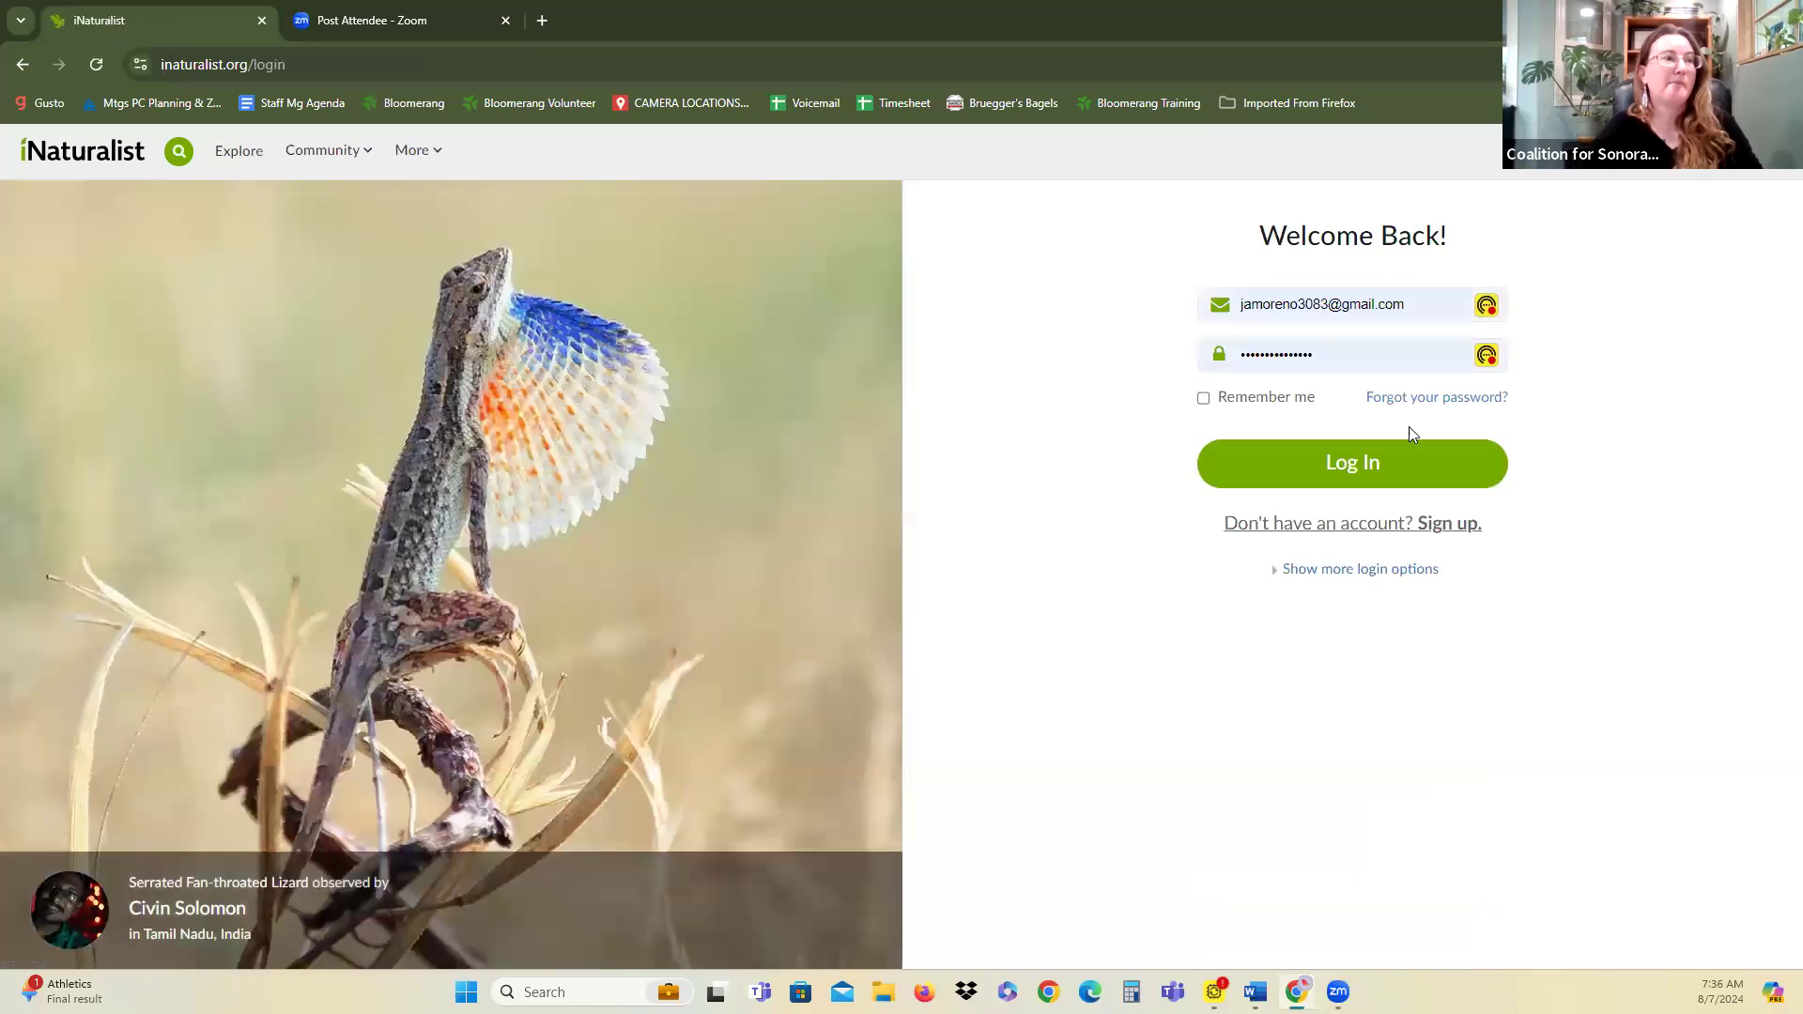
pyautogui.click(1375, 462)
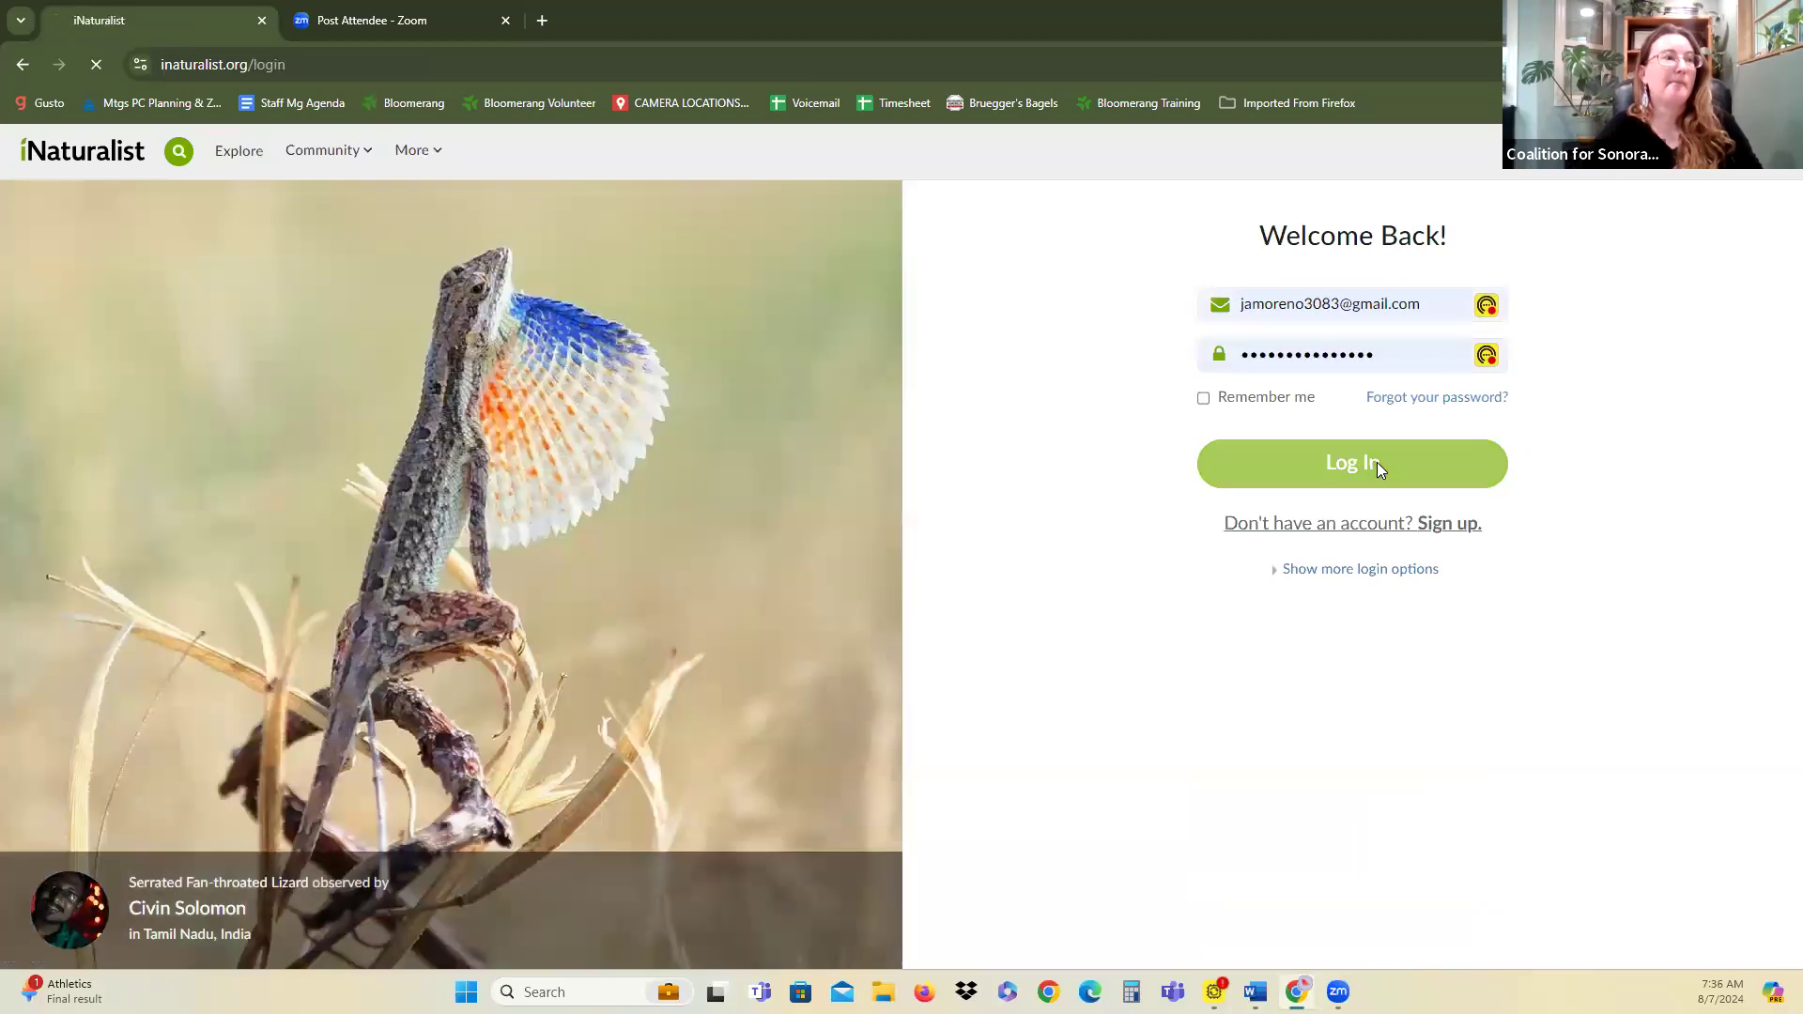
pyautogui.scroll(-5, 1415, 456)
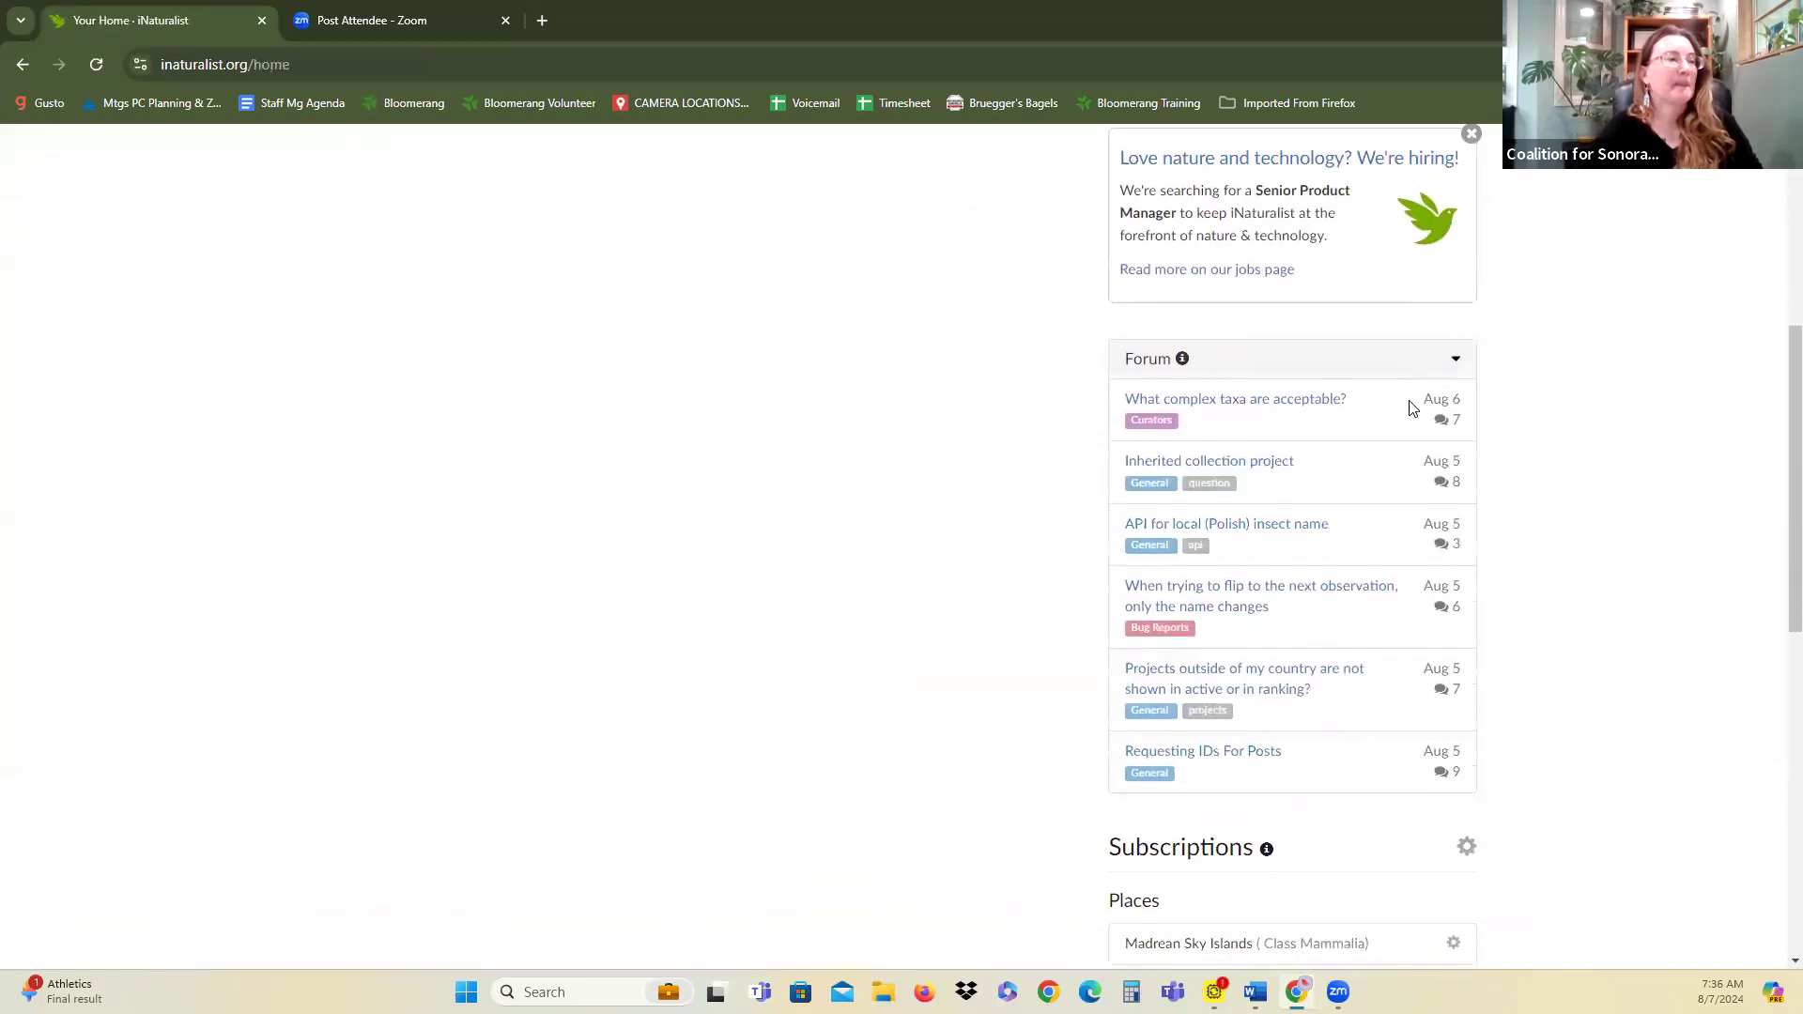
pyautogui.scroll(5, 1410, 425)
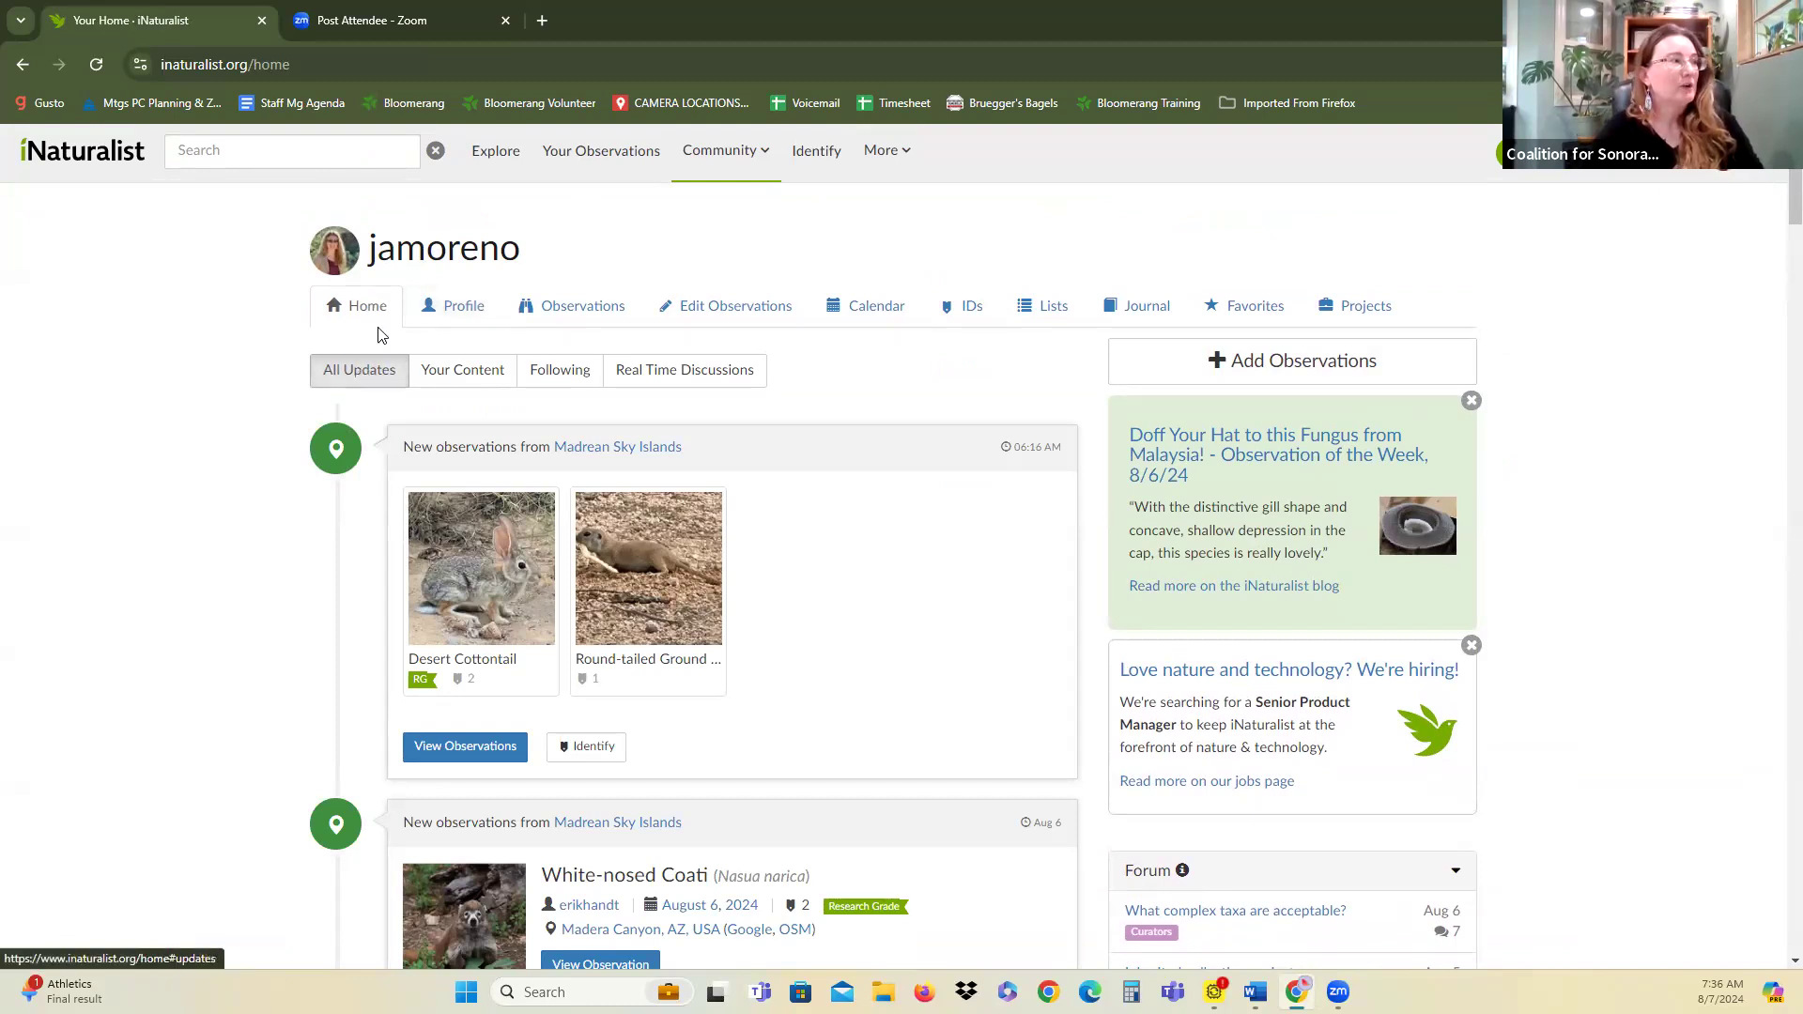
# View the account's profile and its Virginia Opossum record on the observations map near Green Valley, and return to the dashboard.
pyautogui.click(448, 314)
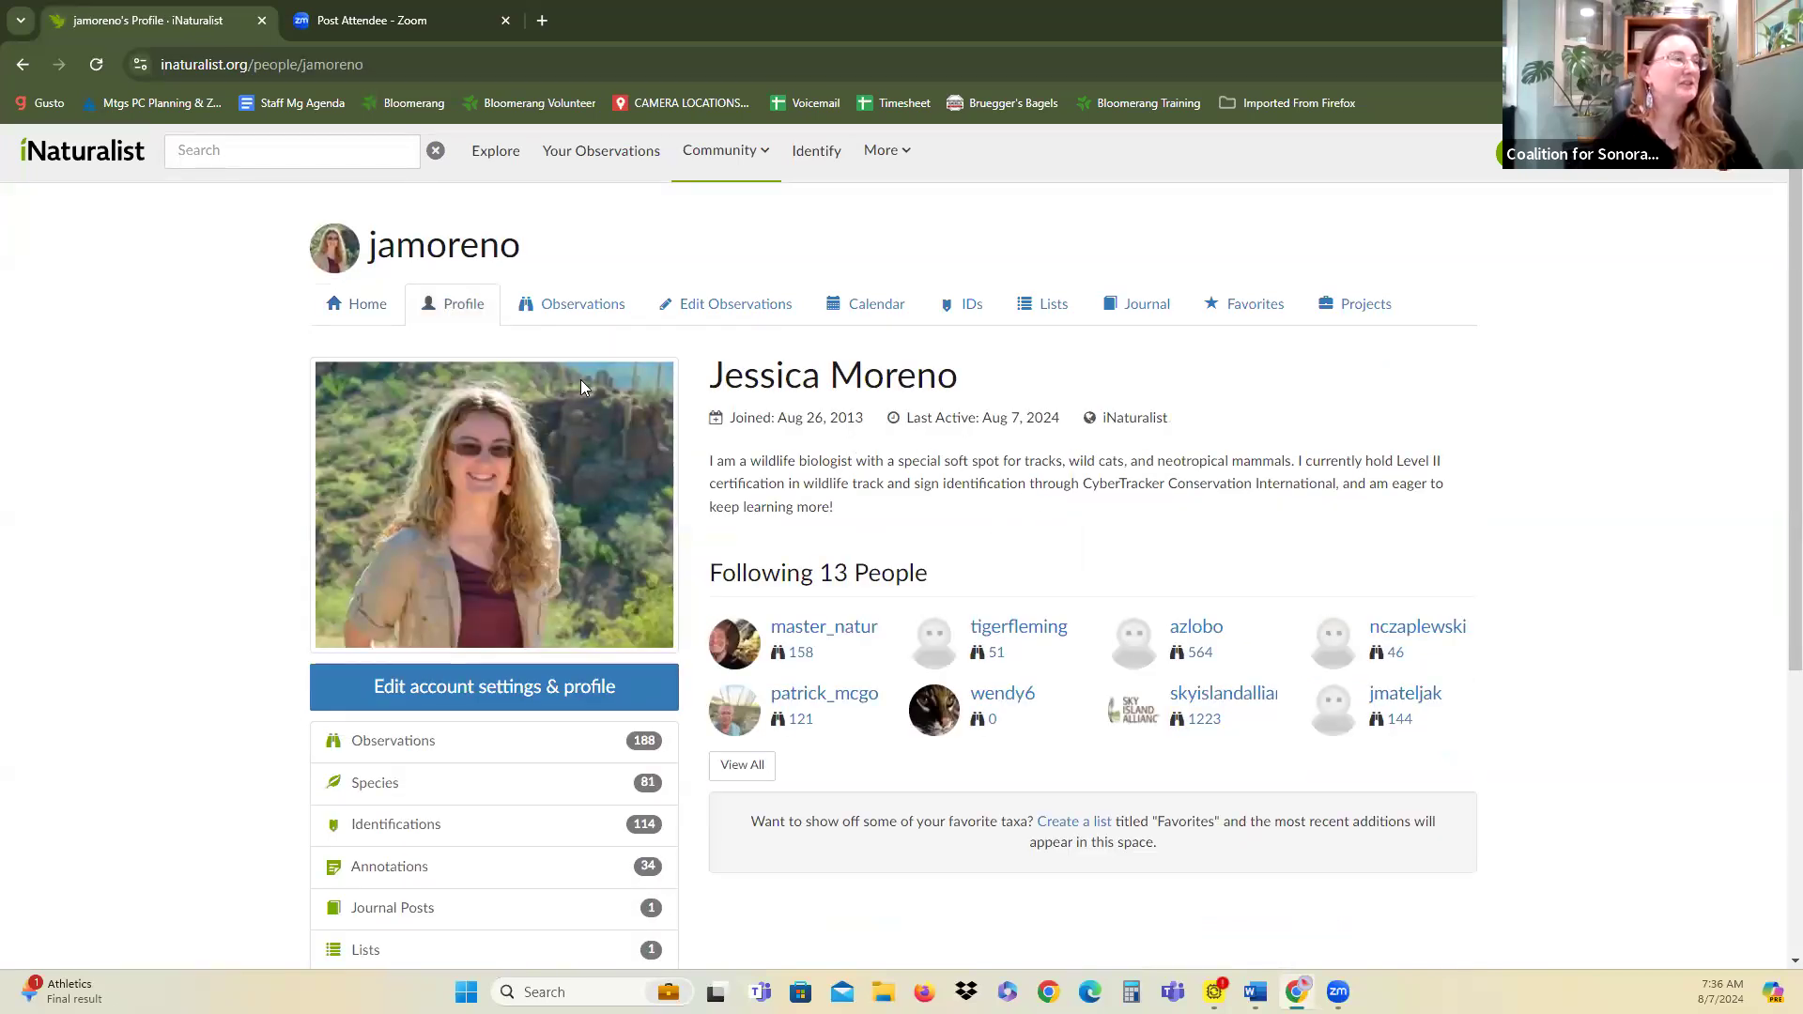
pyautogui.click(580, 303)
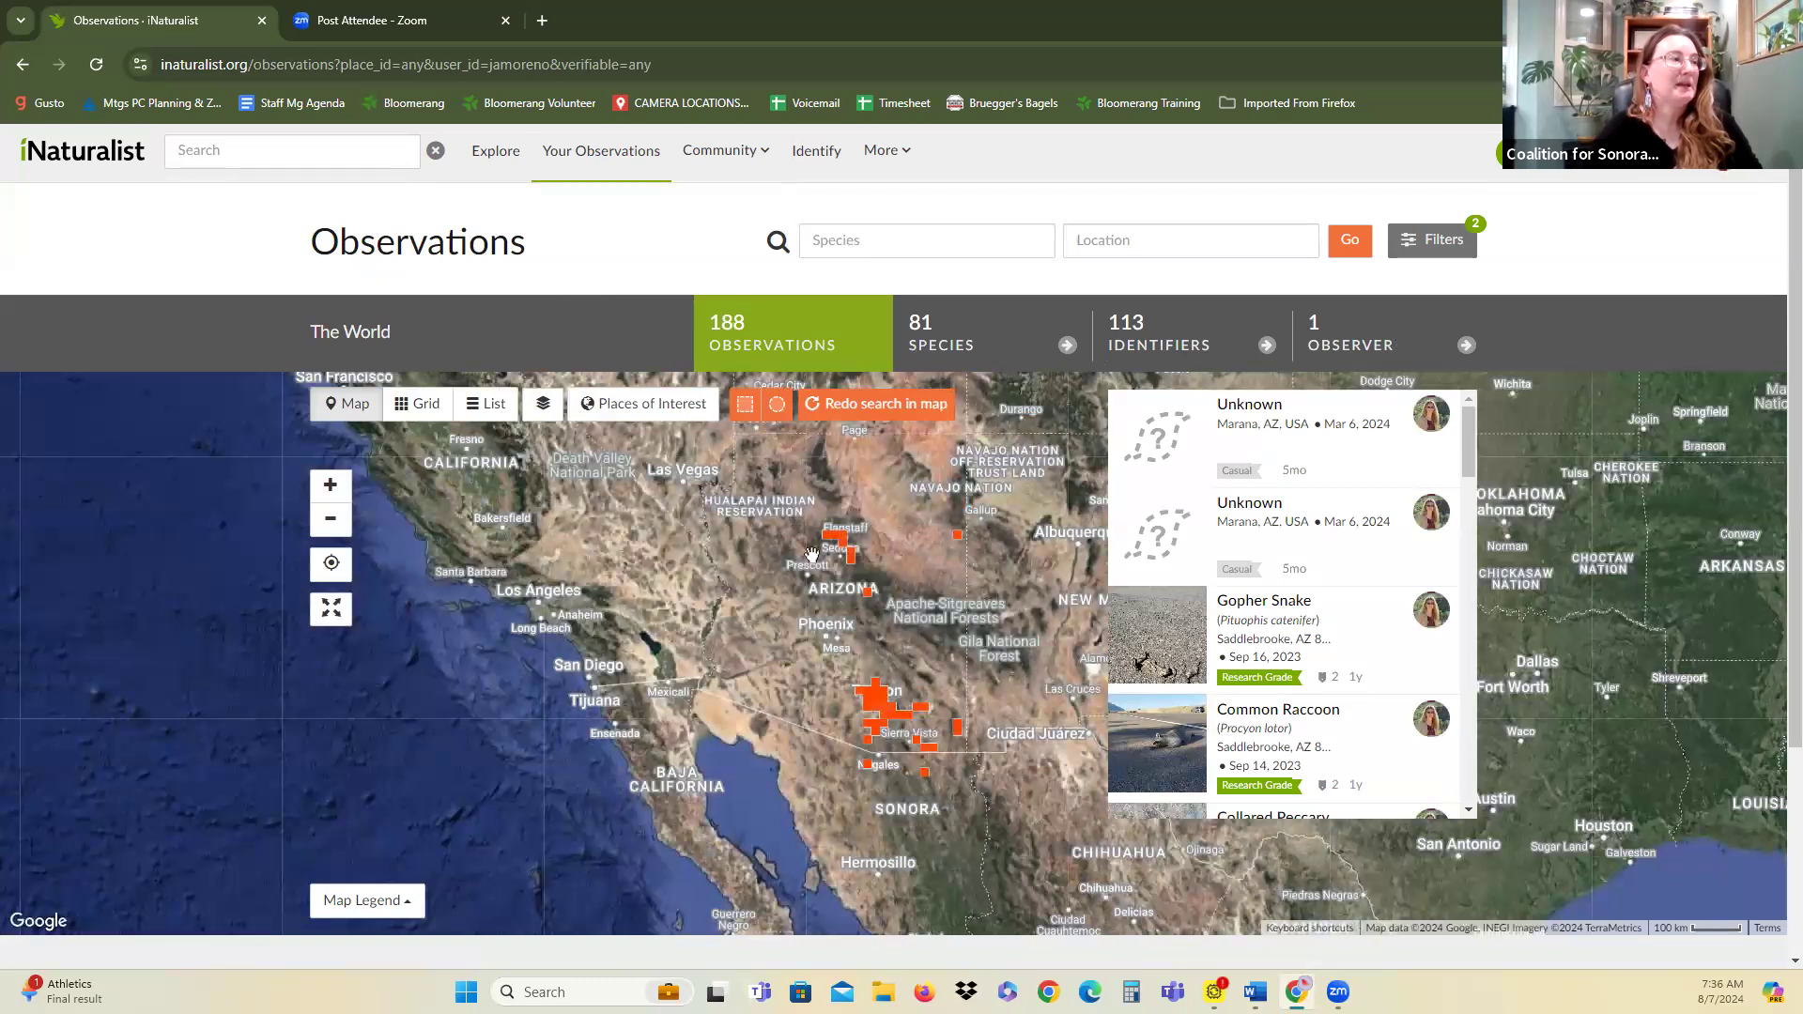
pyautogui.scroll(3, 881, 695)
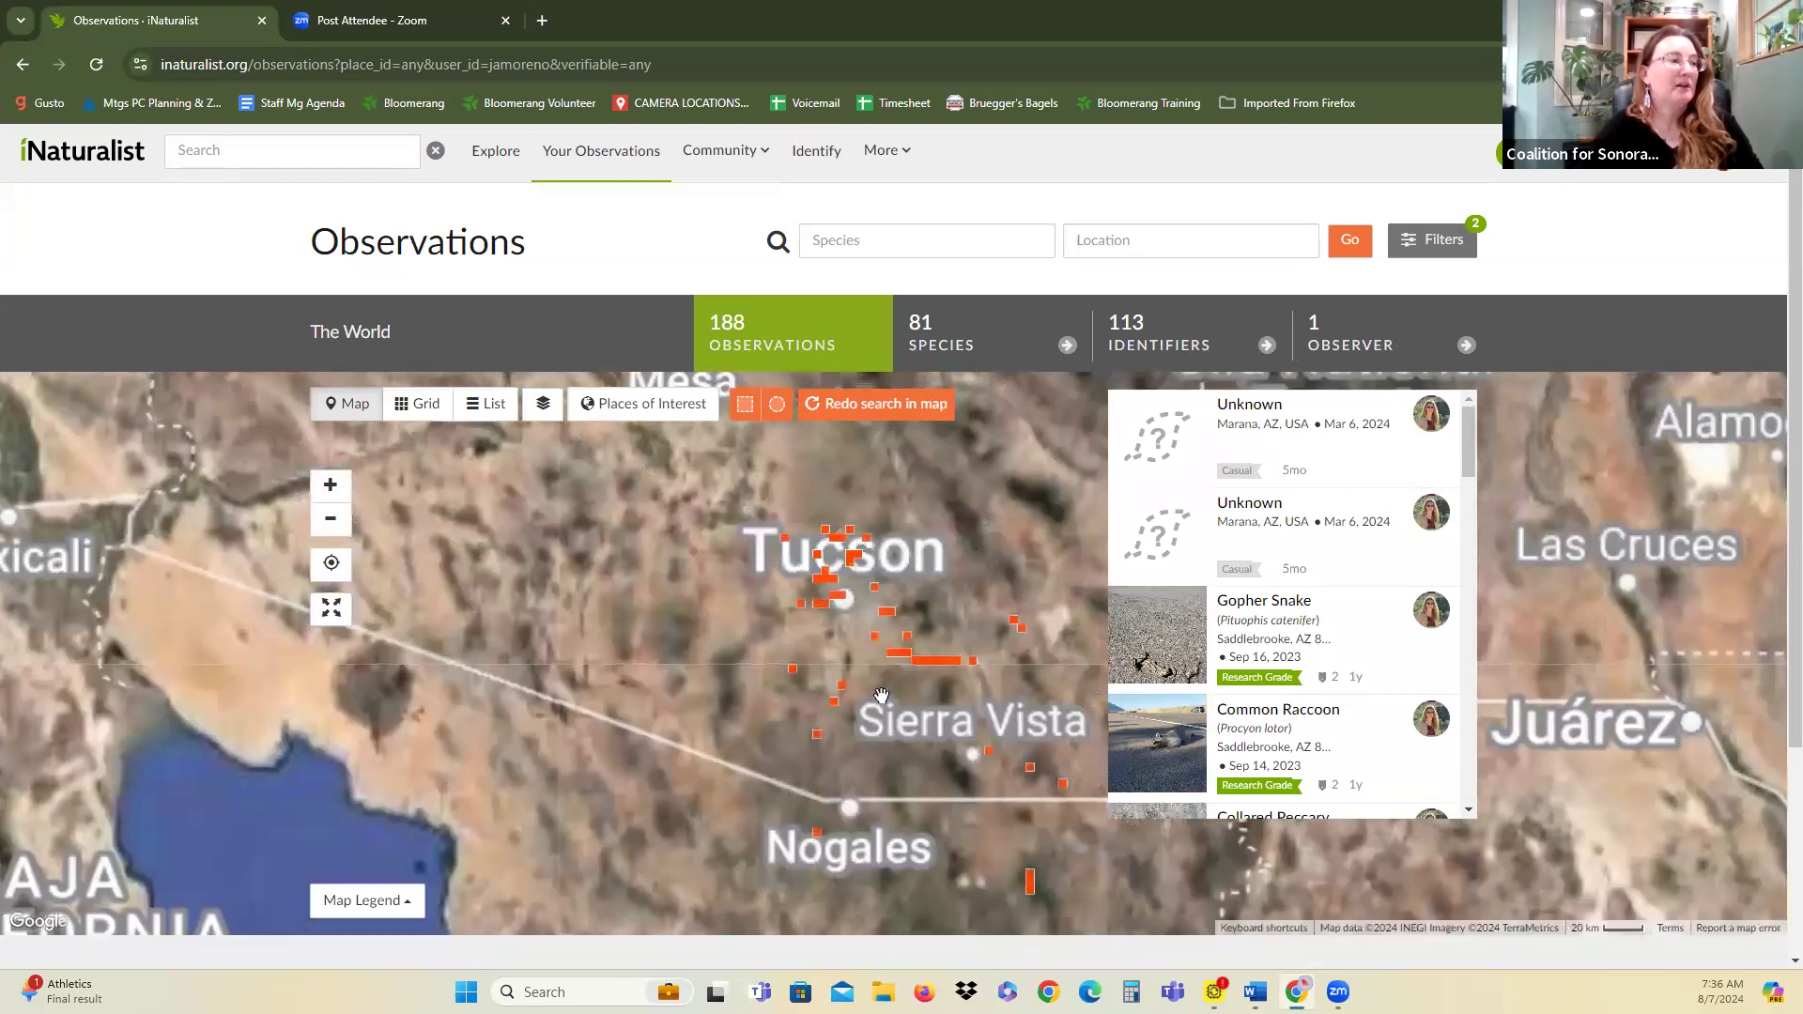
pyautogui.scroll(3, 882, 695)
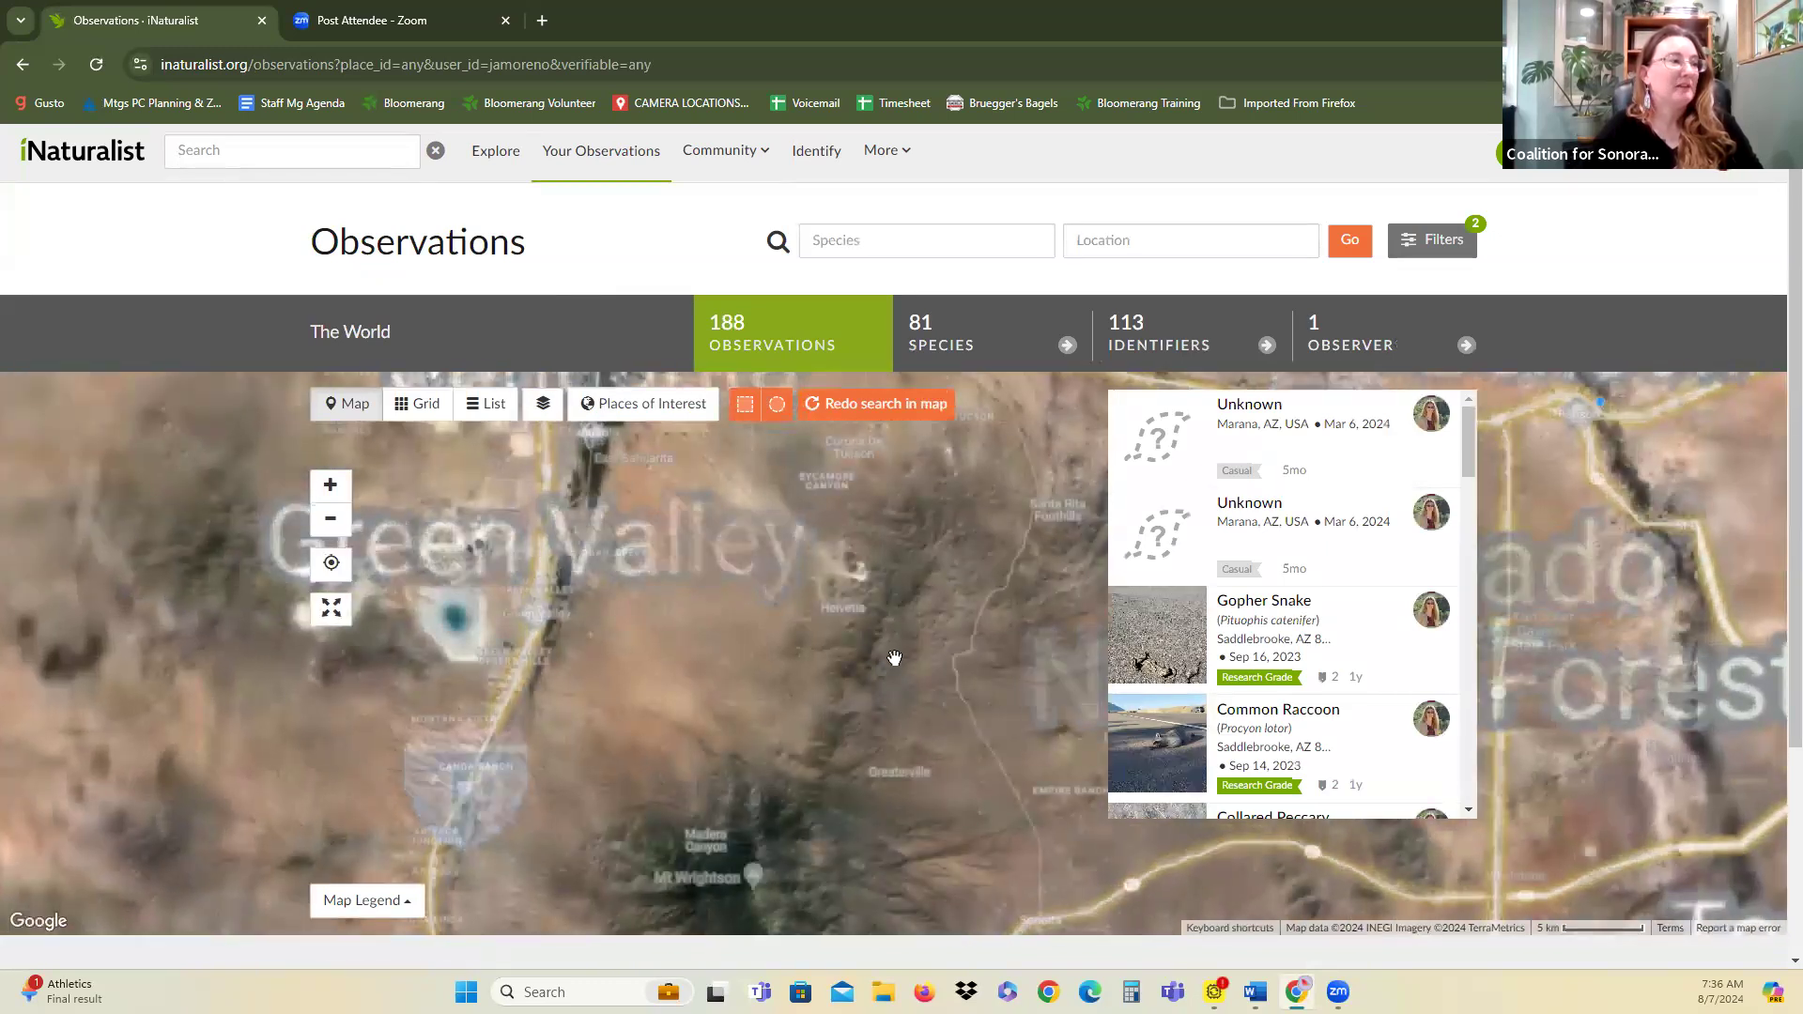
pyautogui.click(886, 649)
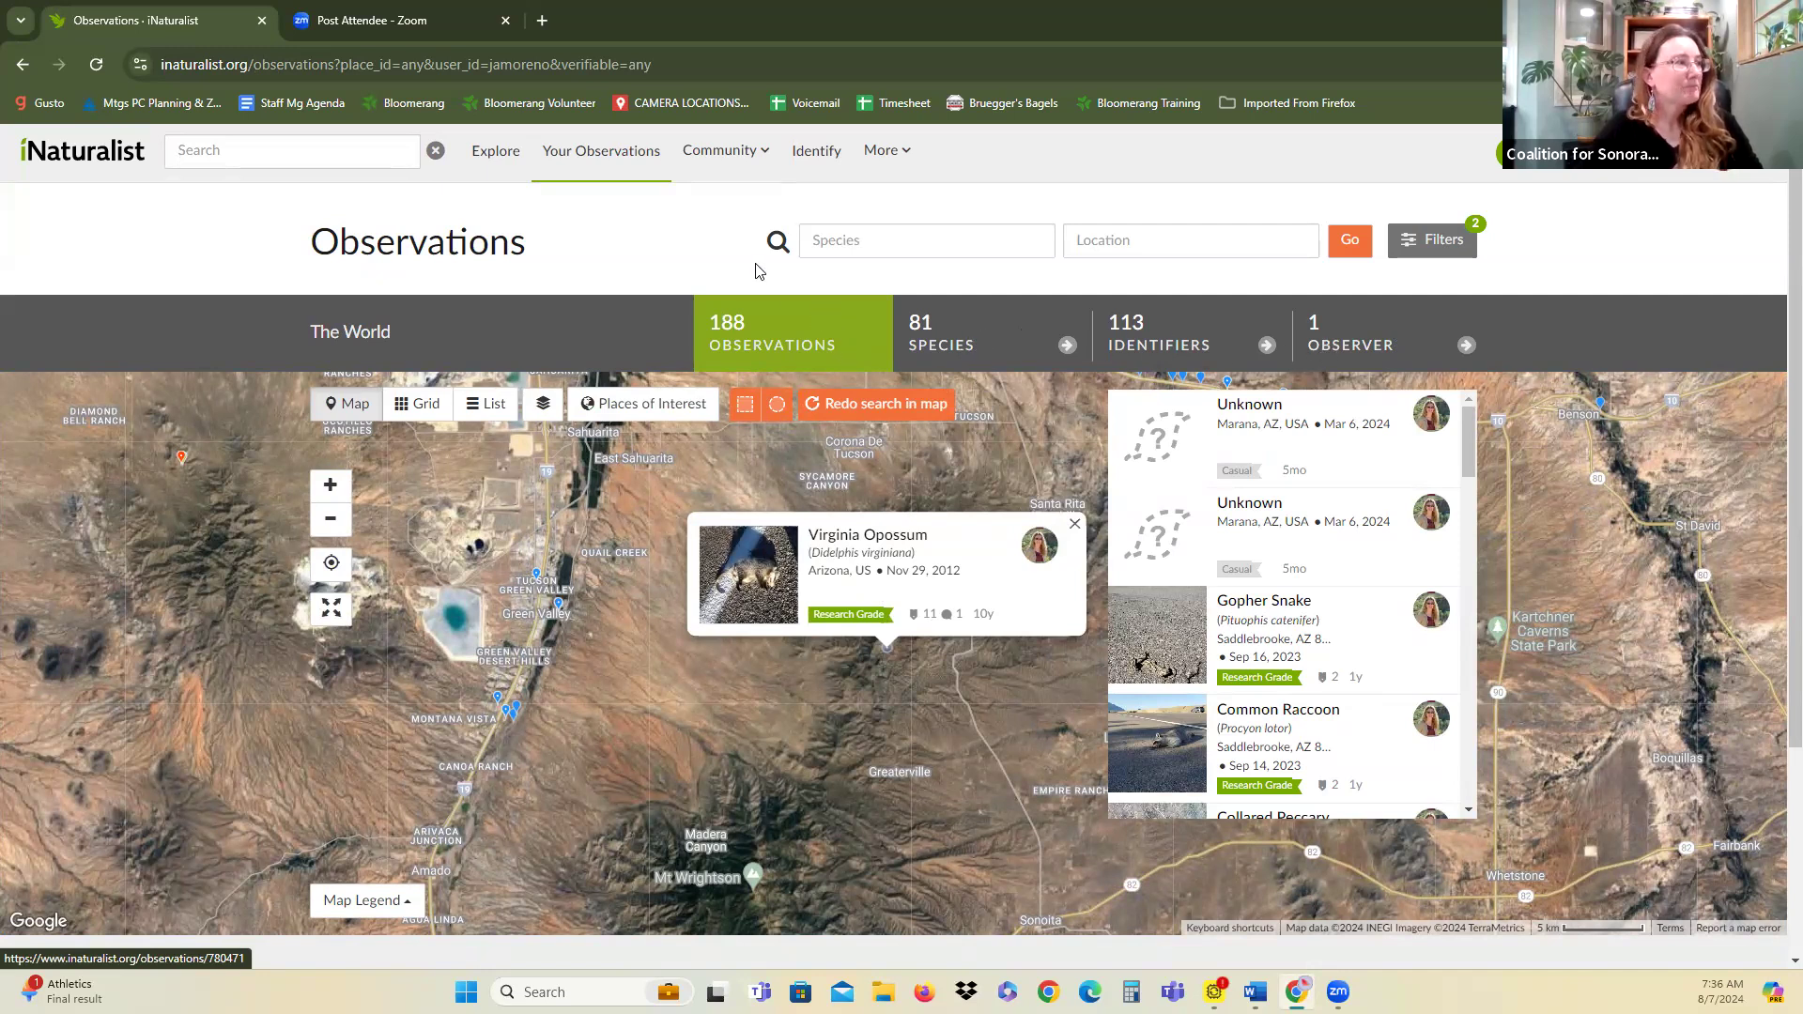
pyautogui.moveTo(1511, 152)
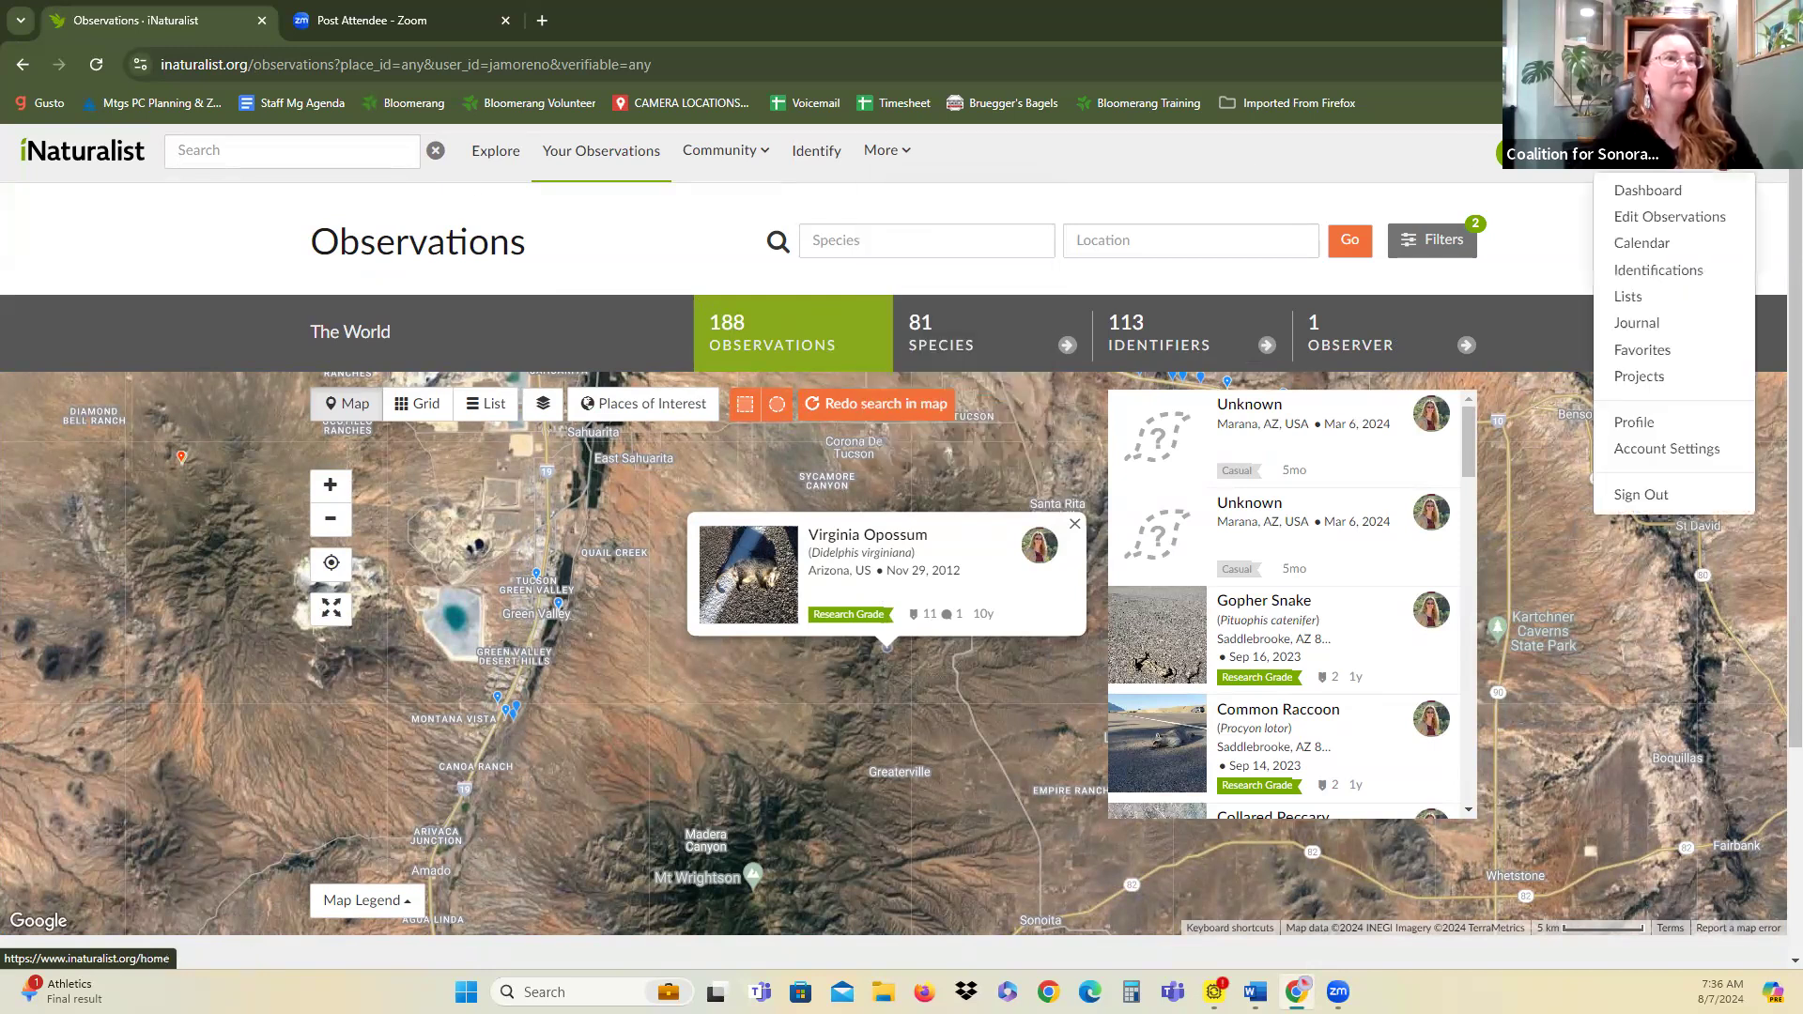
pyautogui.click(1649, 190)
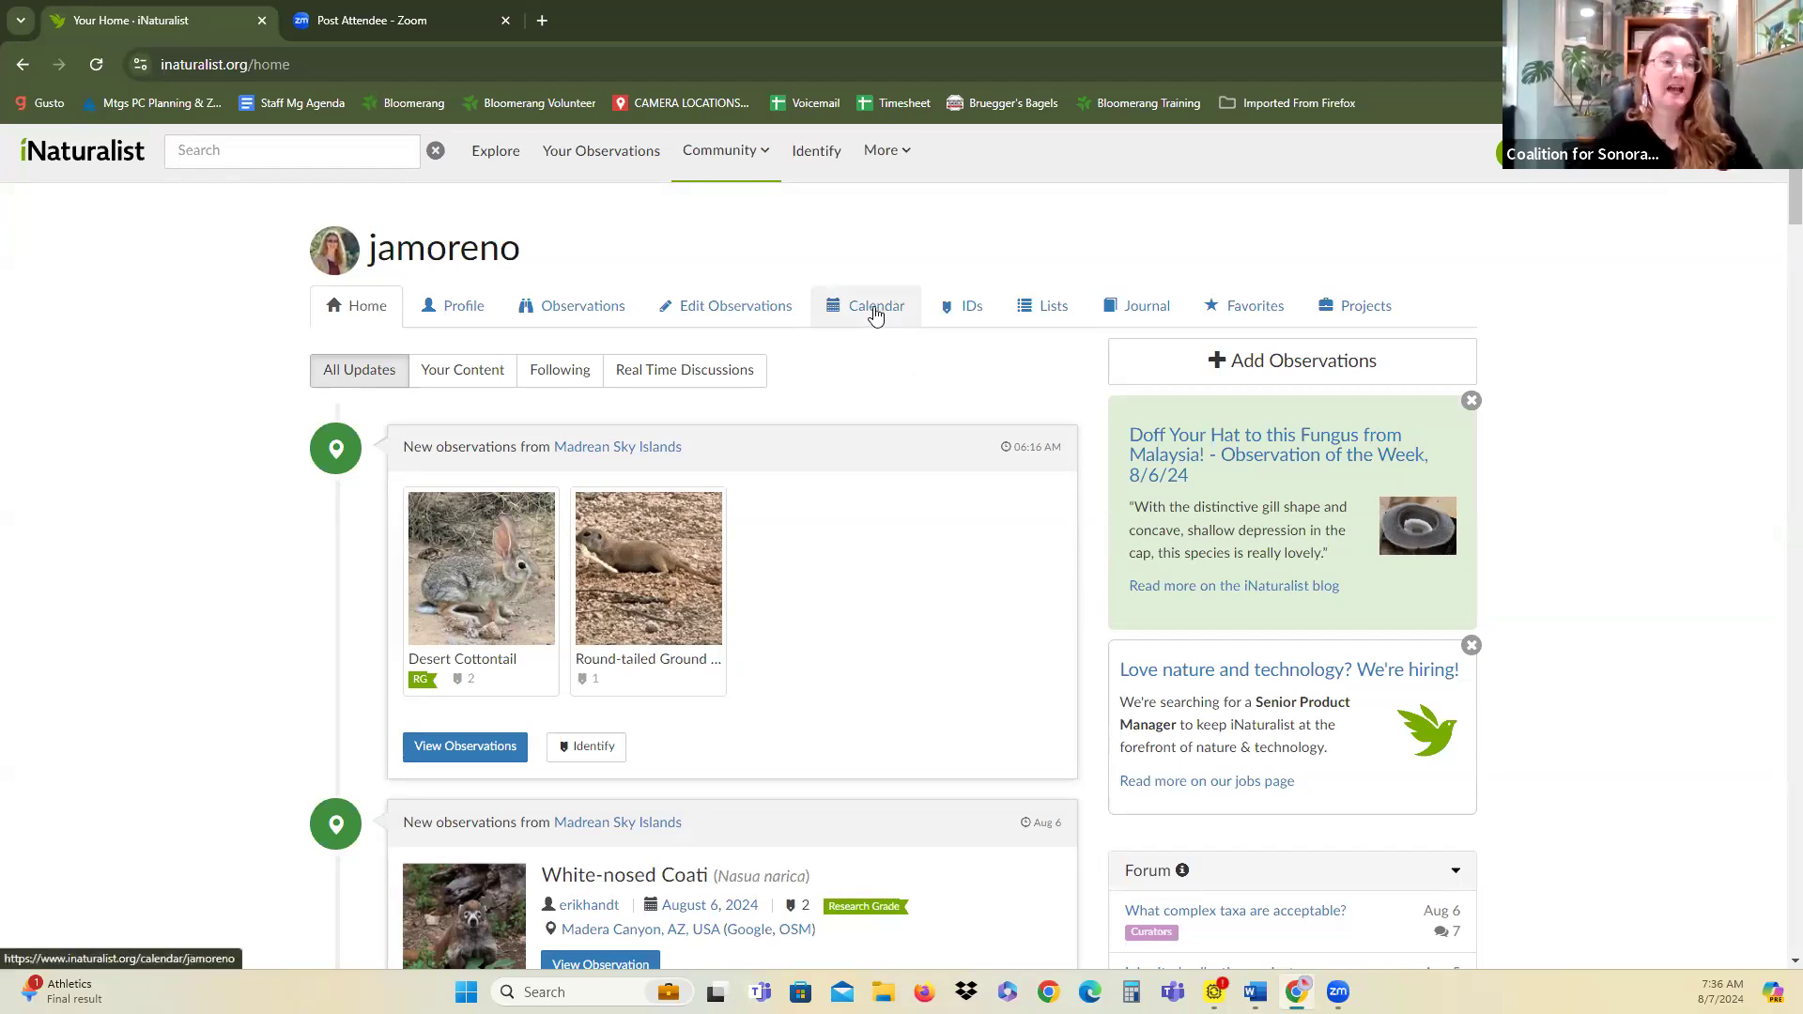
# View the help site's video tutorial on making an observation with the iNaturalist Mobile App, and return to the dashboard.
pyautogui.moveTo(897, 168)
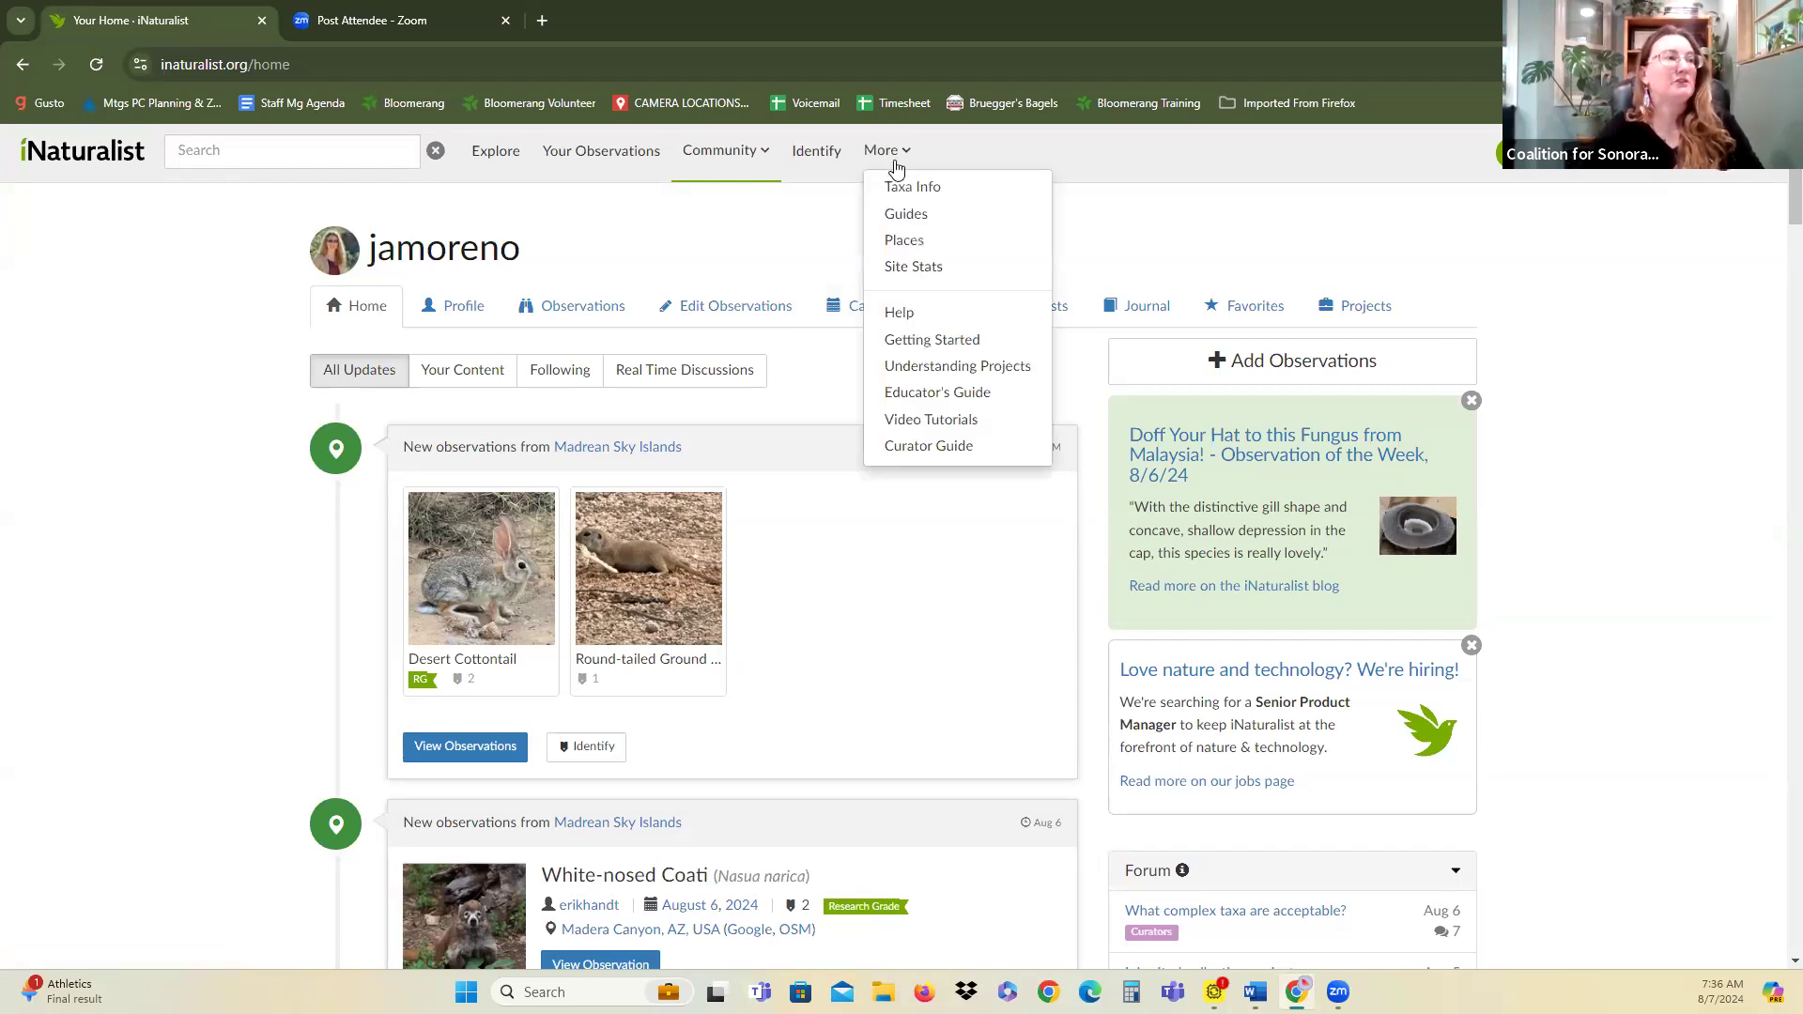
pyautogui.click(911, 427)
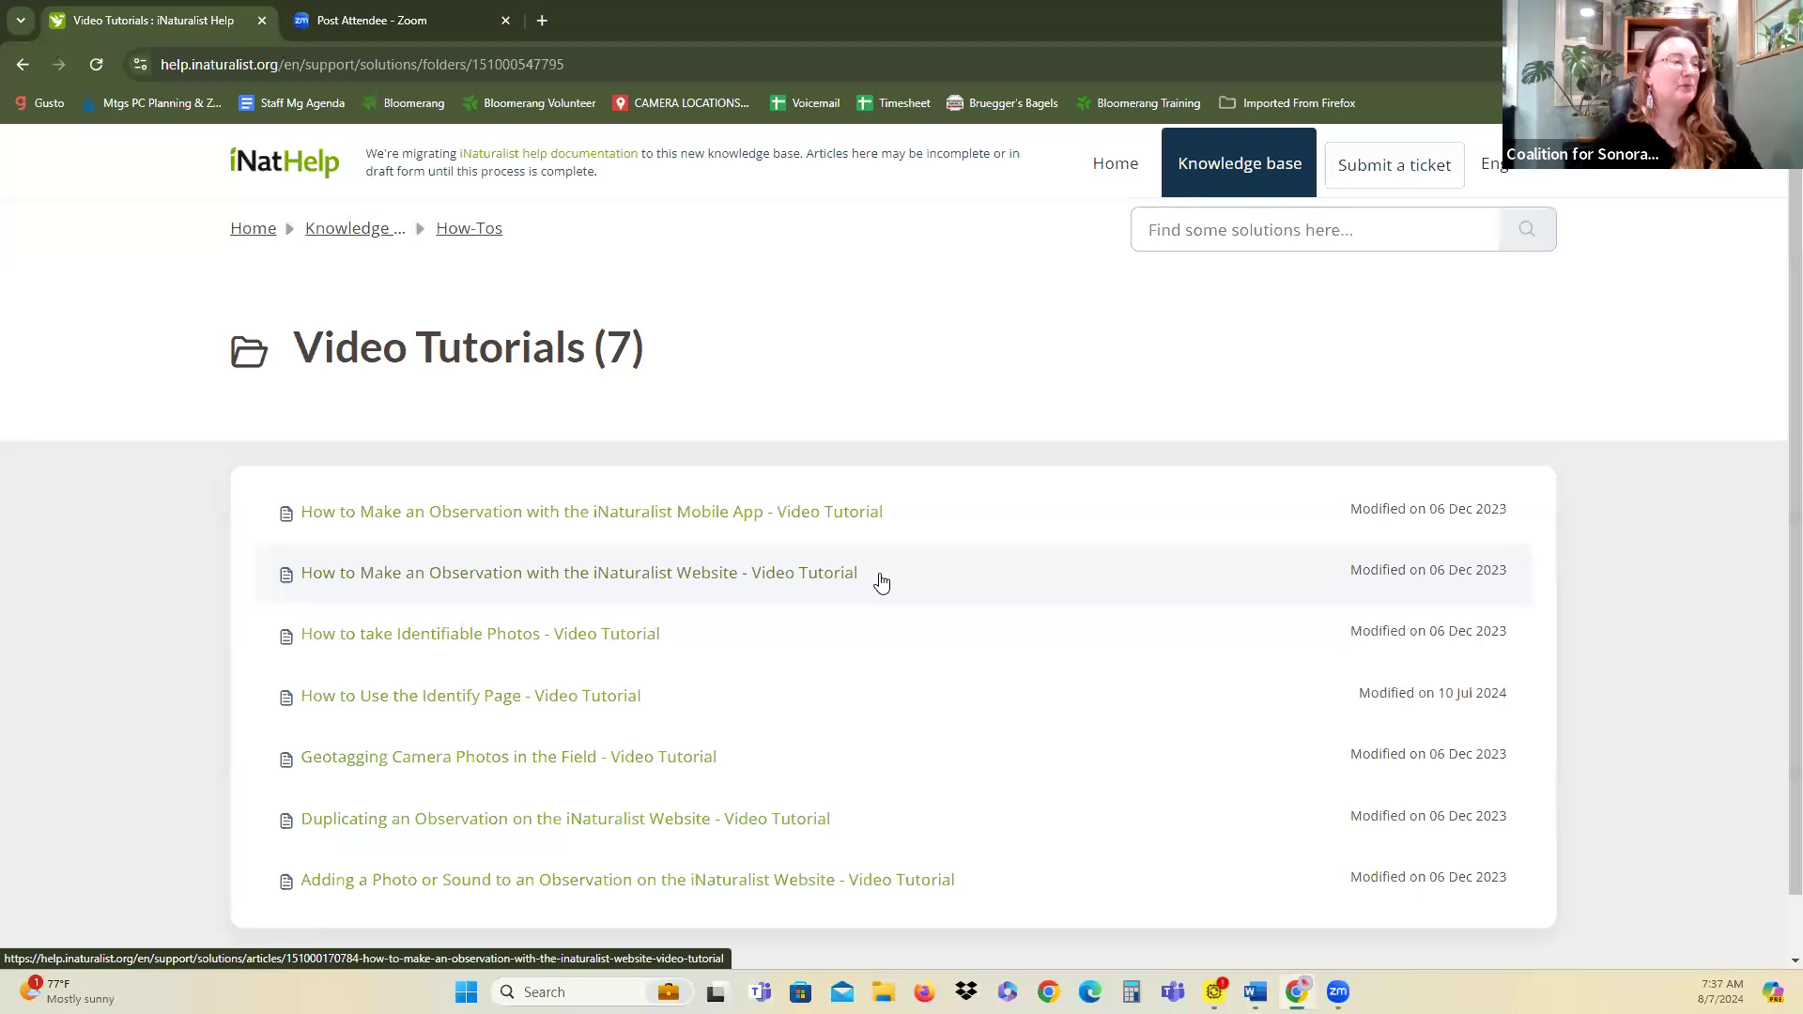
pyautogui.scroll(-1, 879, 582)
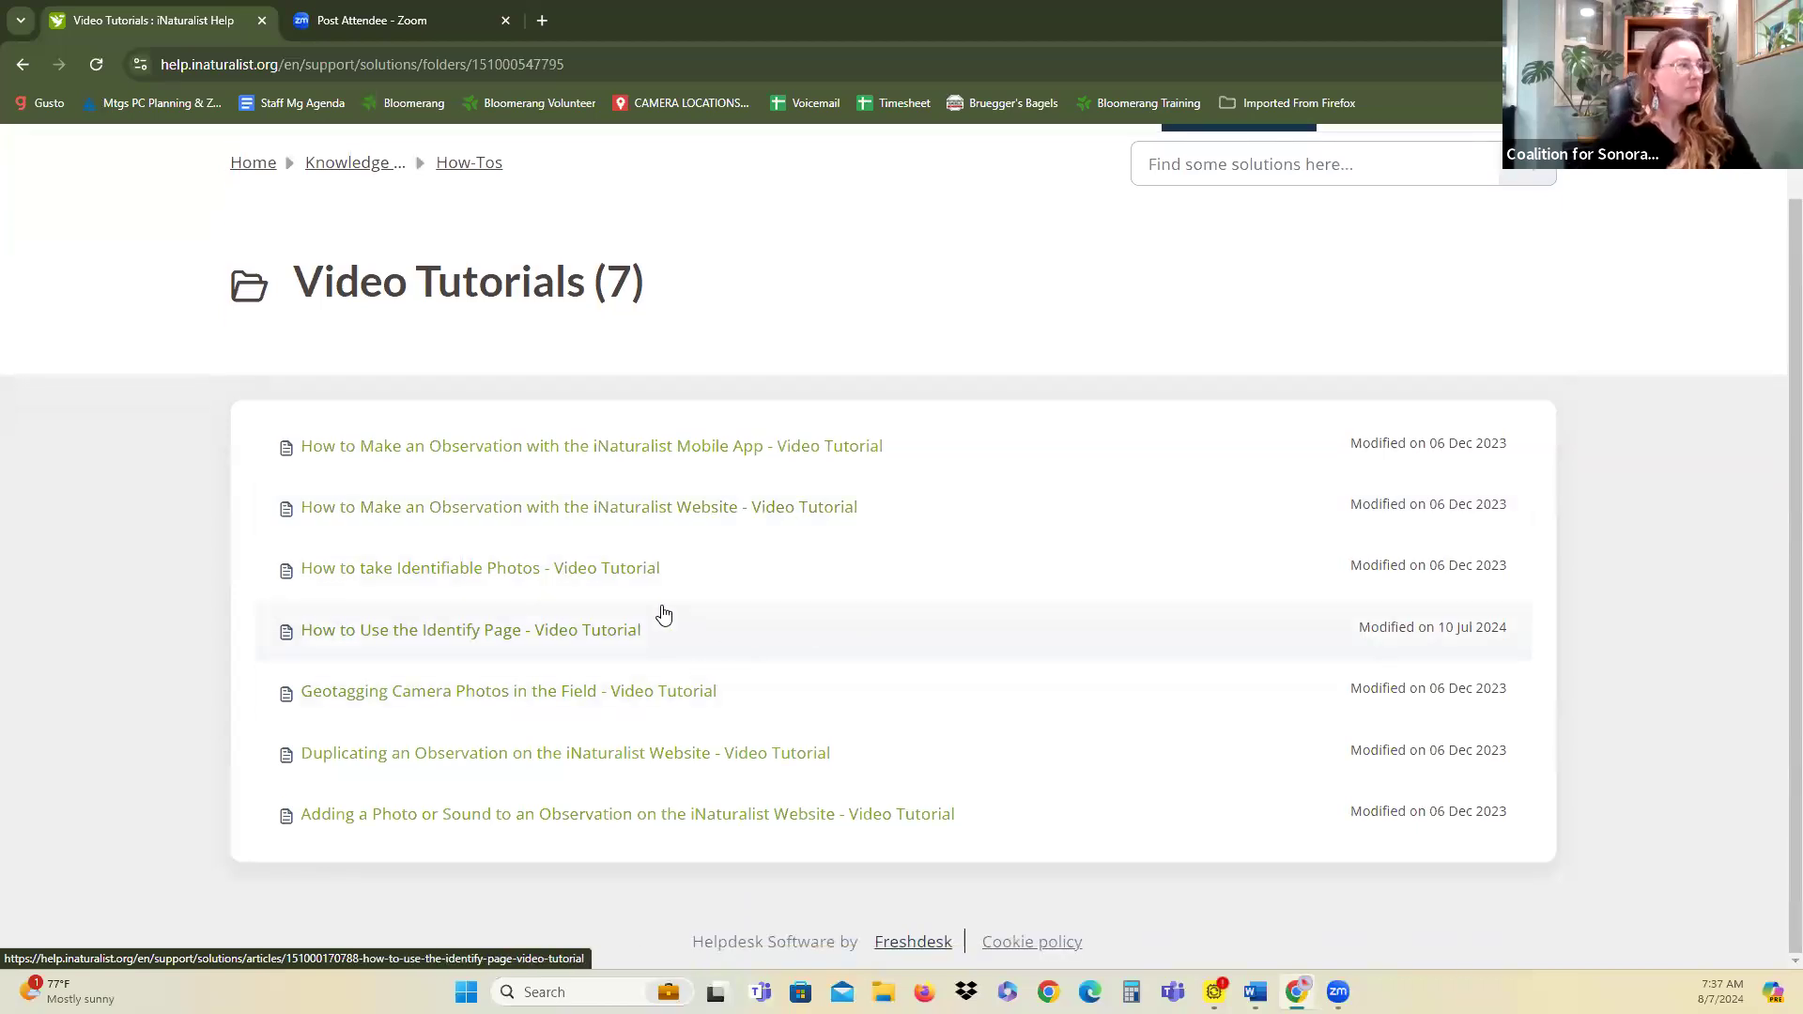
pyautogui.click(663, 449)
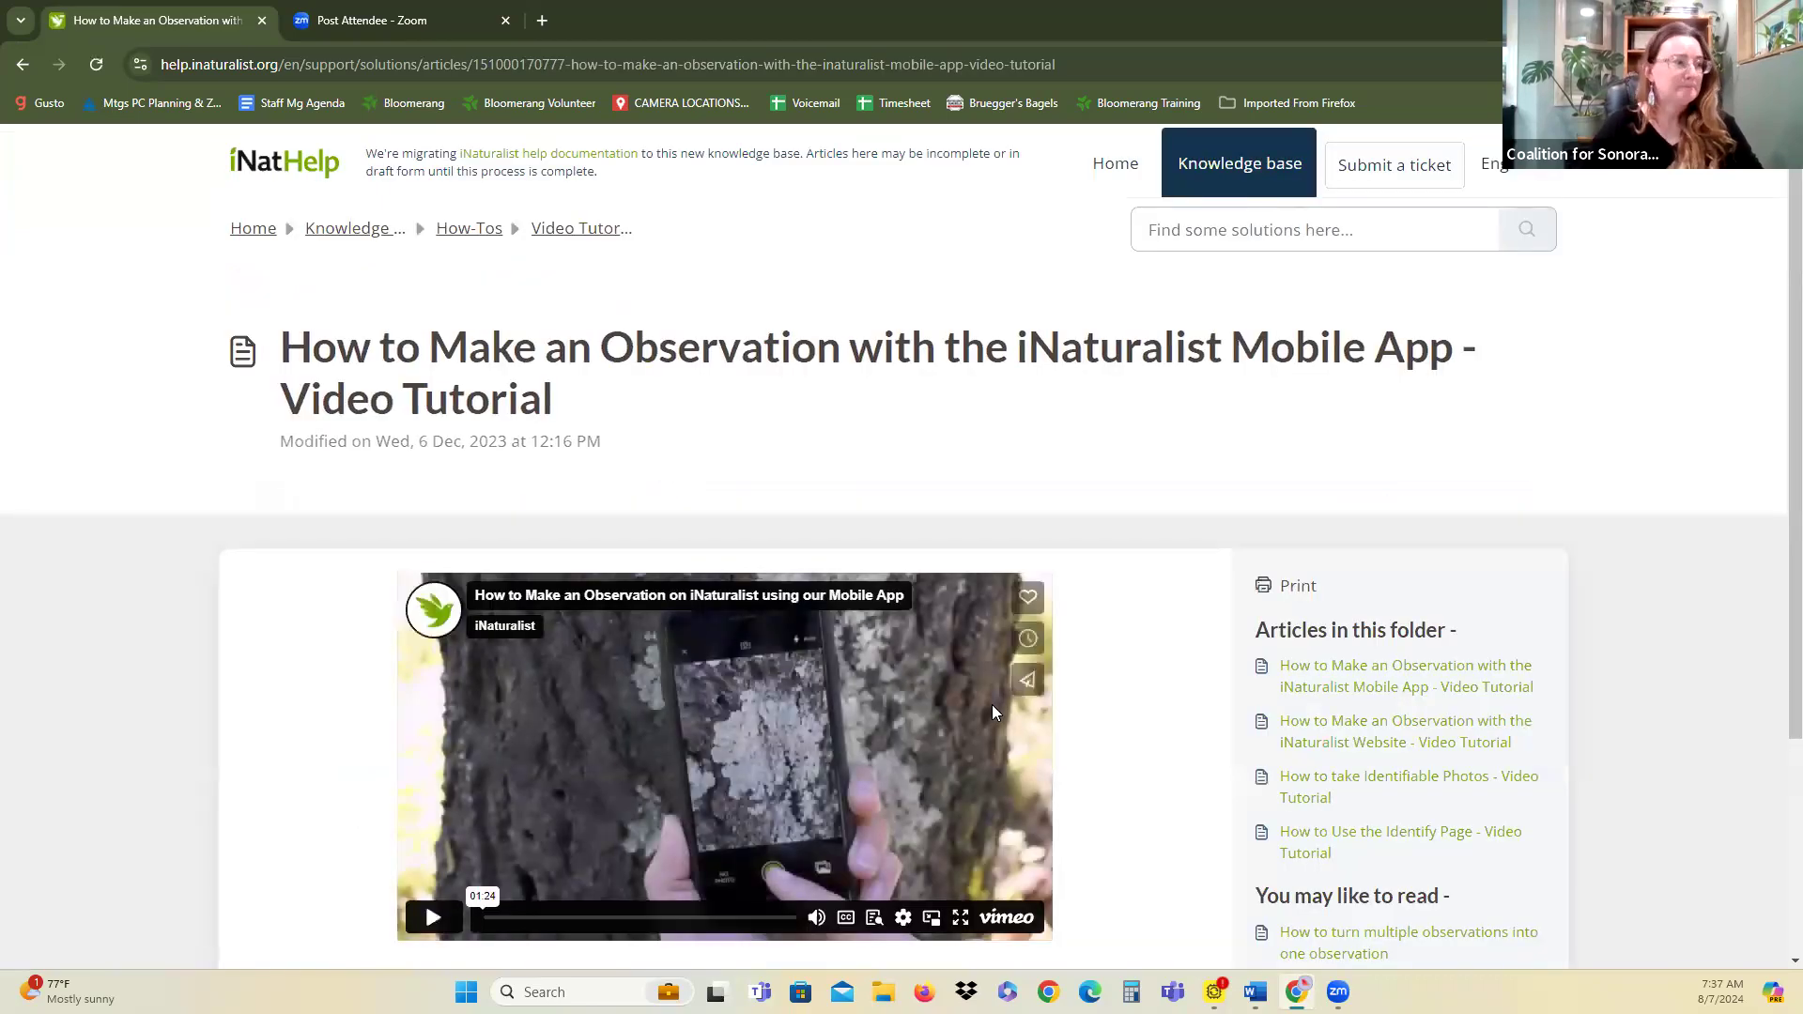
pyautogui.scroll(-3, 991, 705)
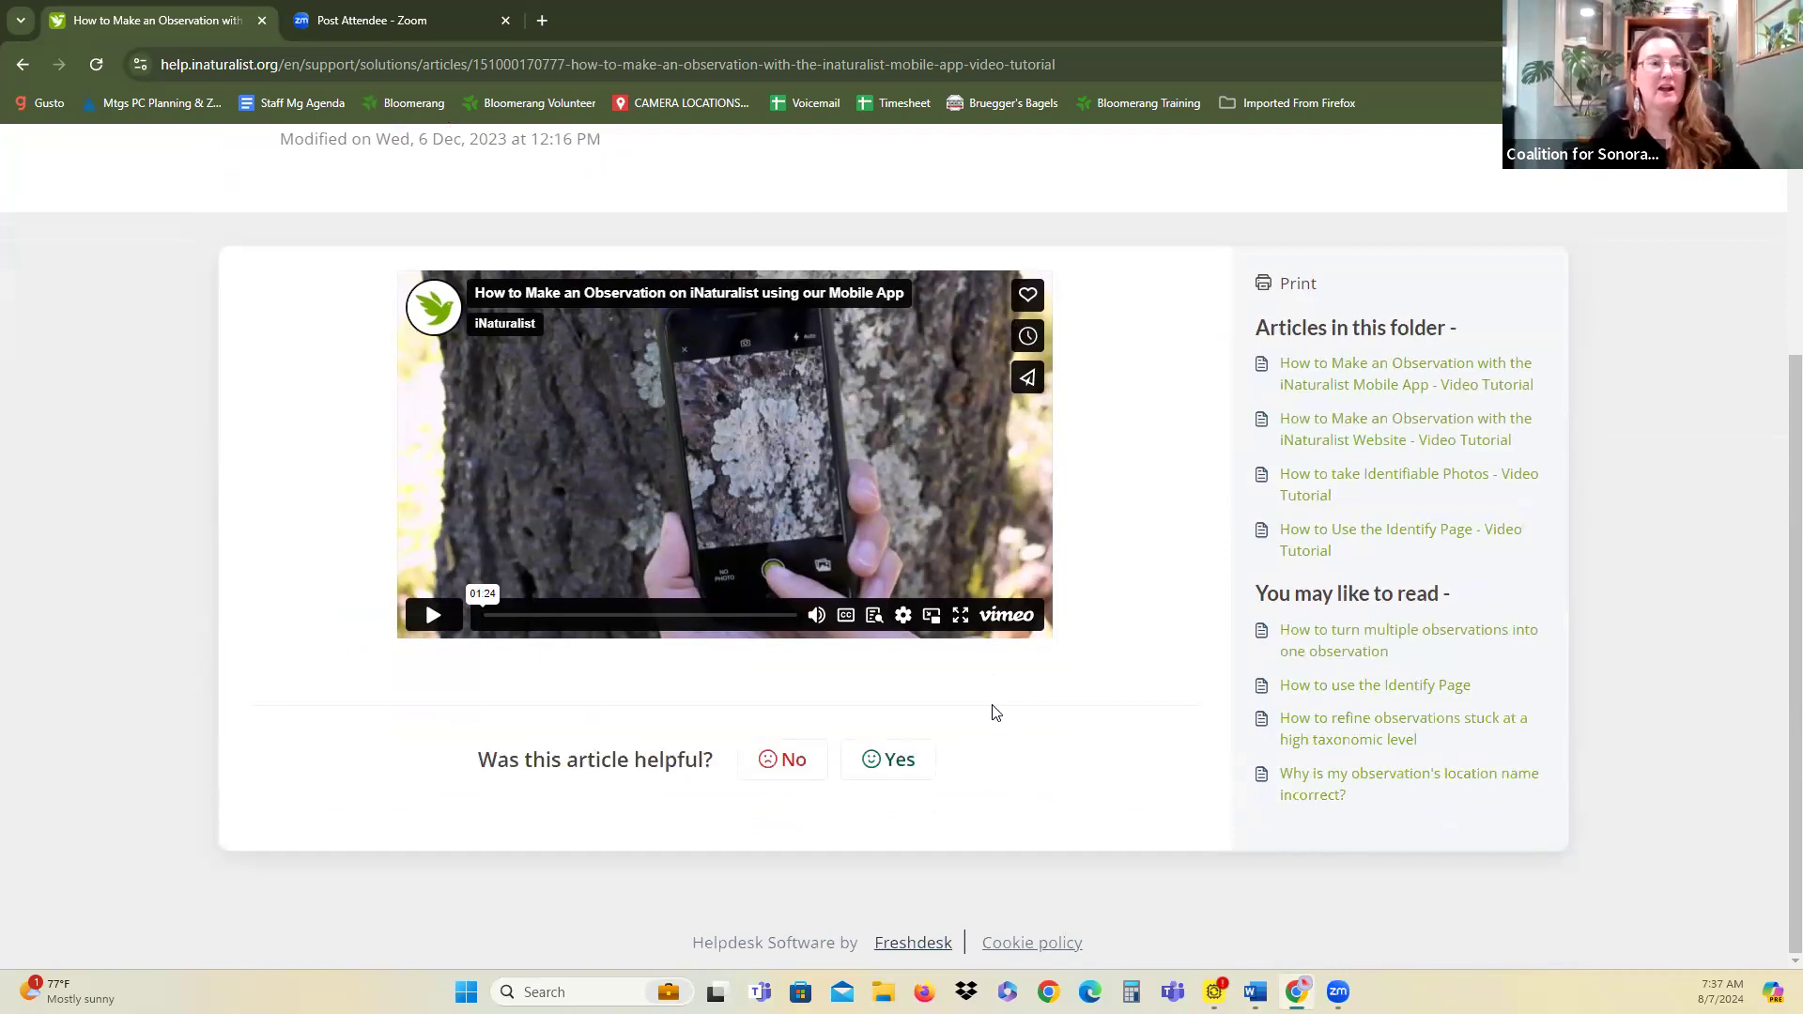
pyautogui.scroll(3, 995, 712)
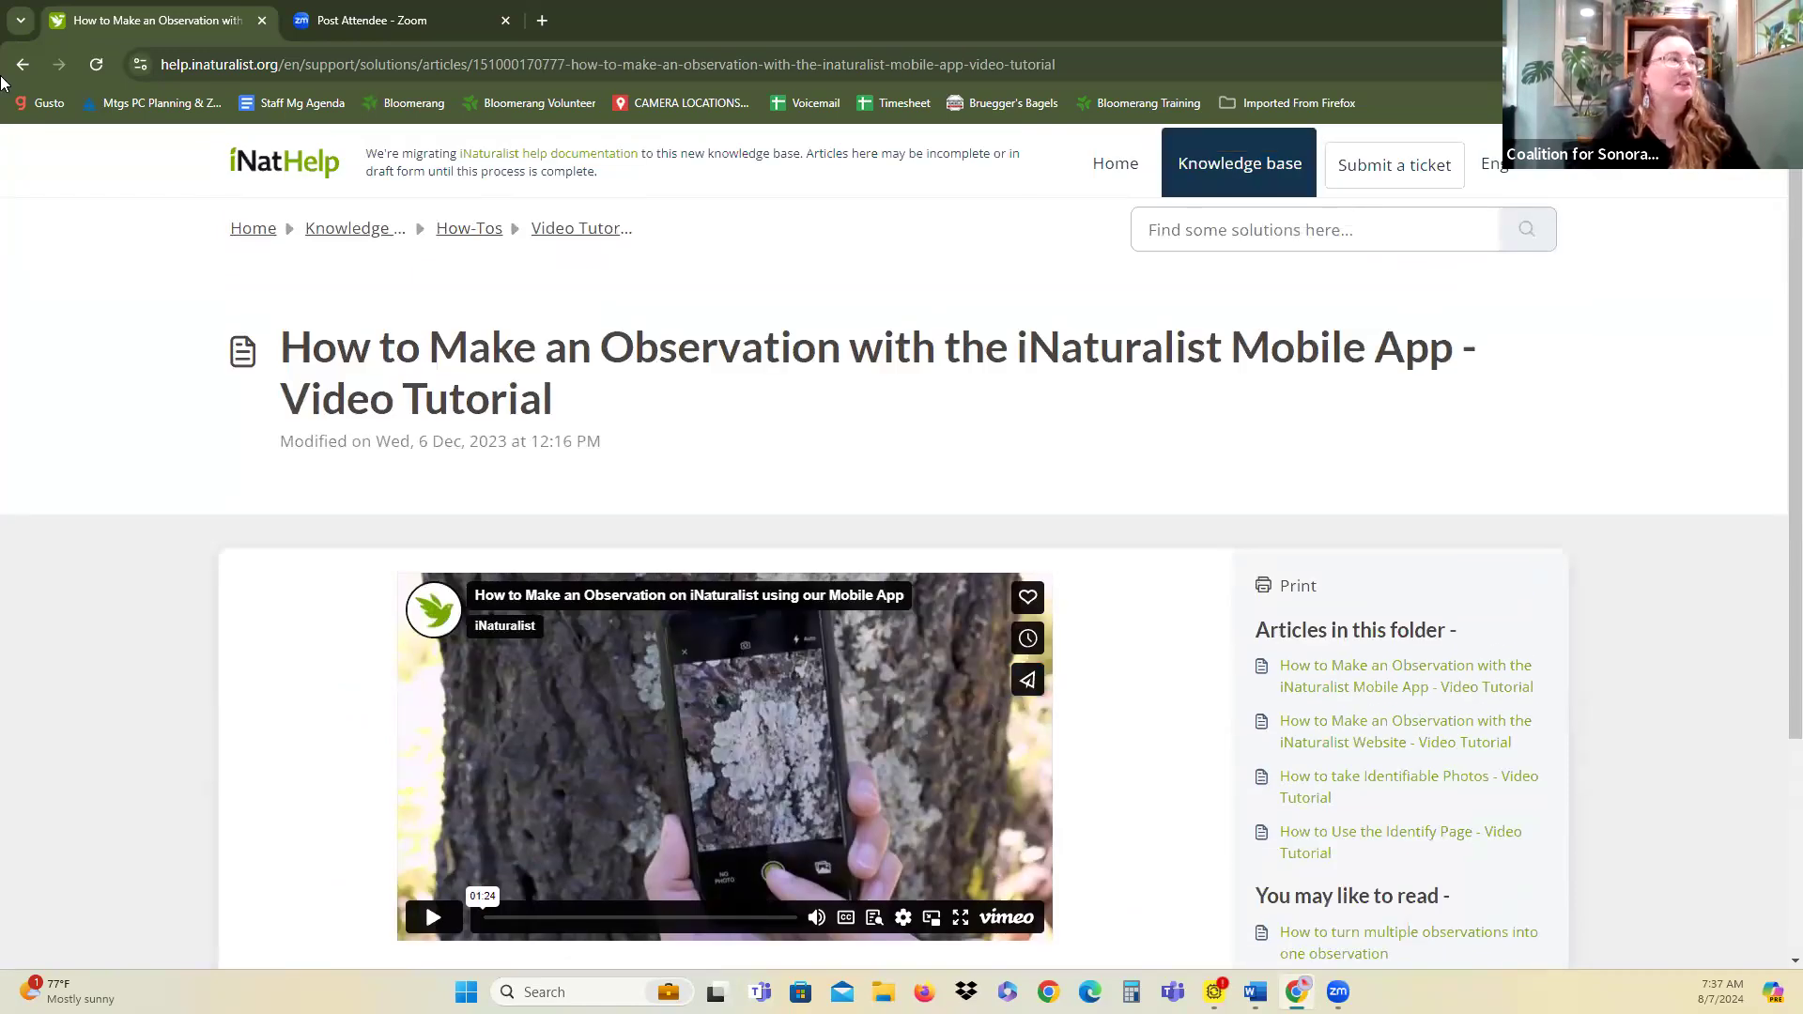
pyautogui.click(23, 64)
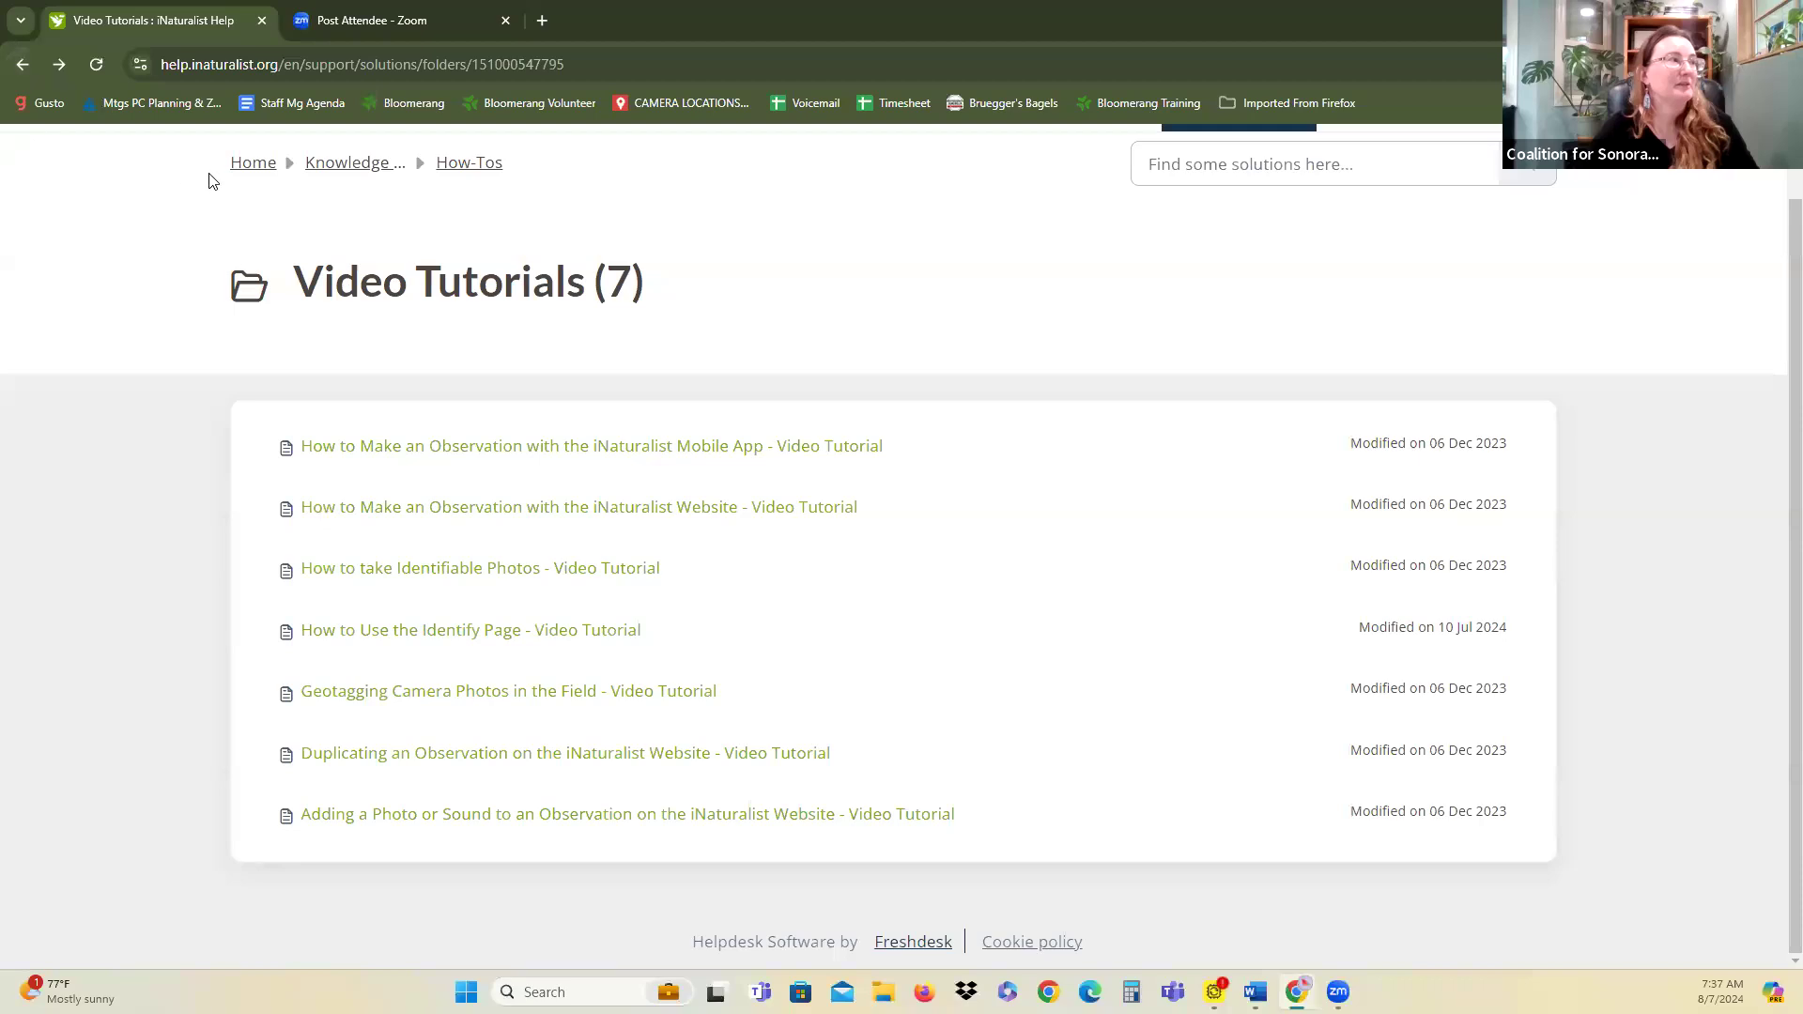
pyautogui.click(23, 63)
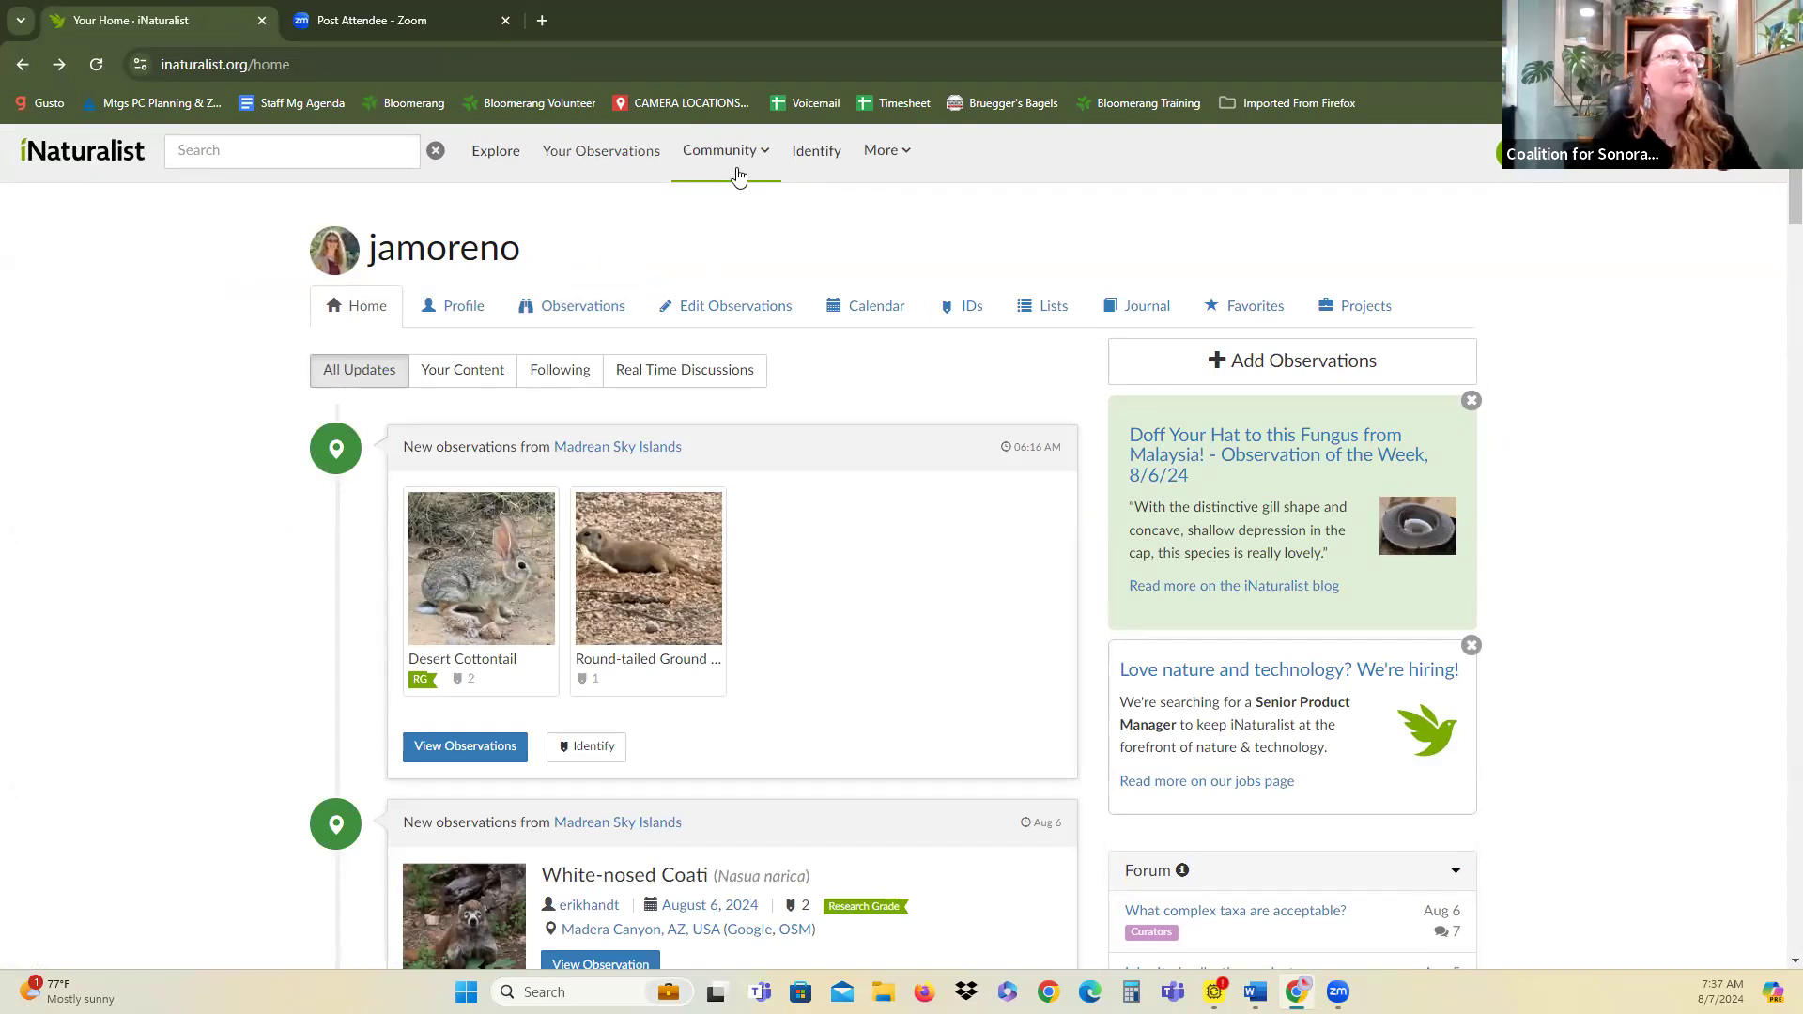
# Open the community projects page and search the projects for "Saguaro".
pyautogui.moveTo(749, 160)
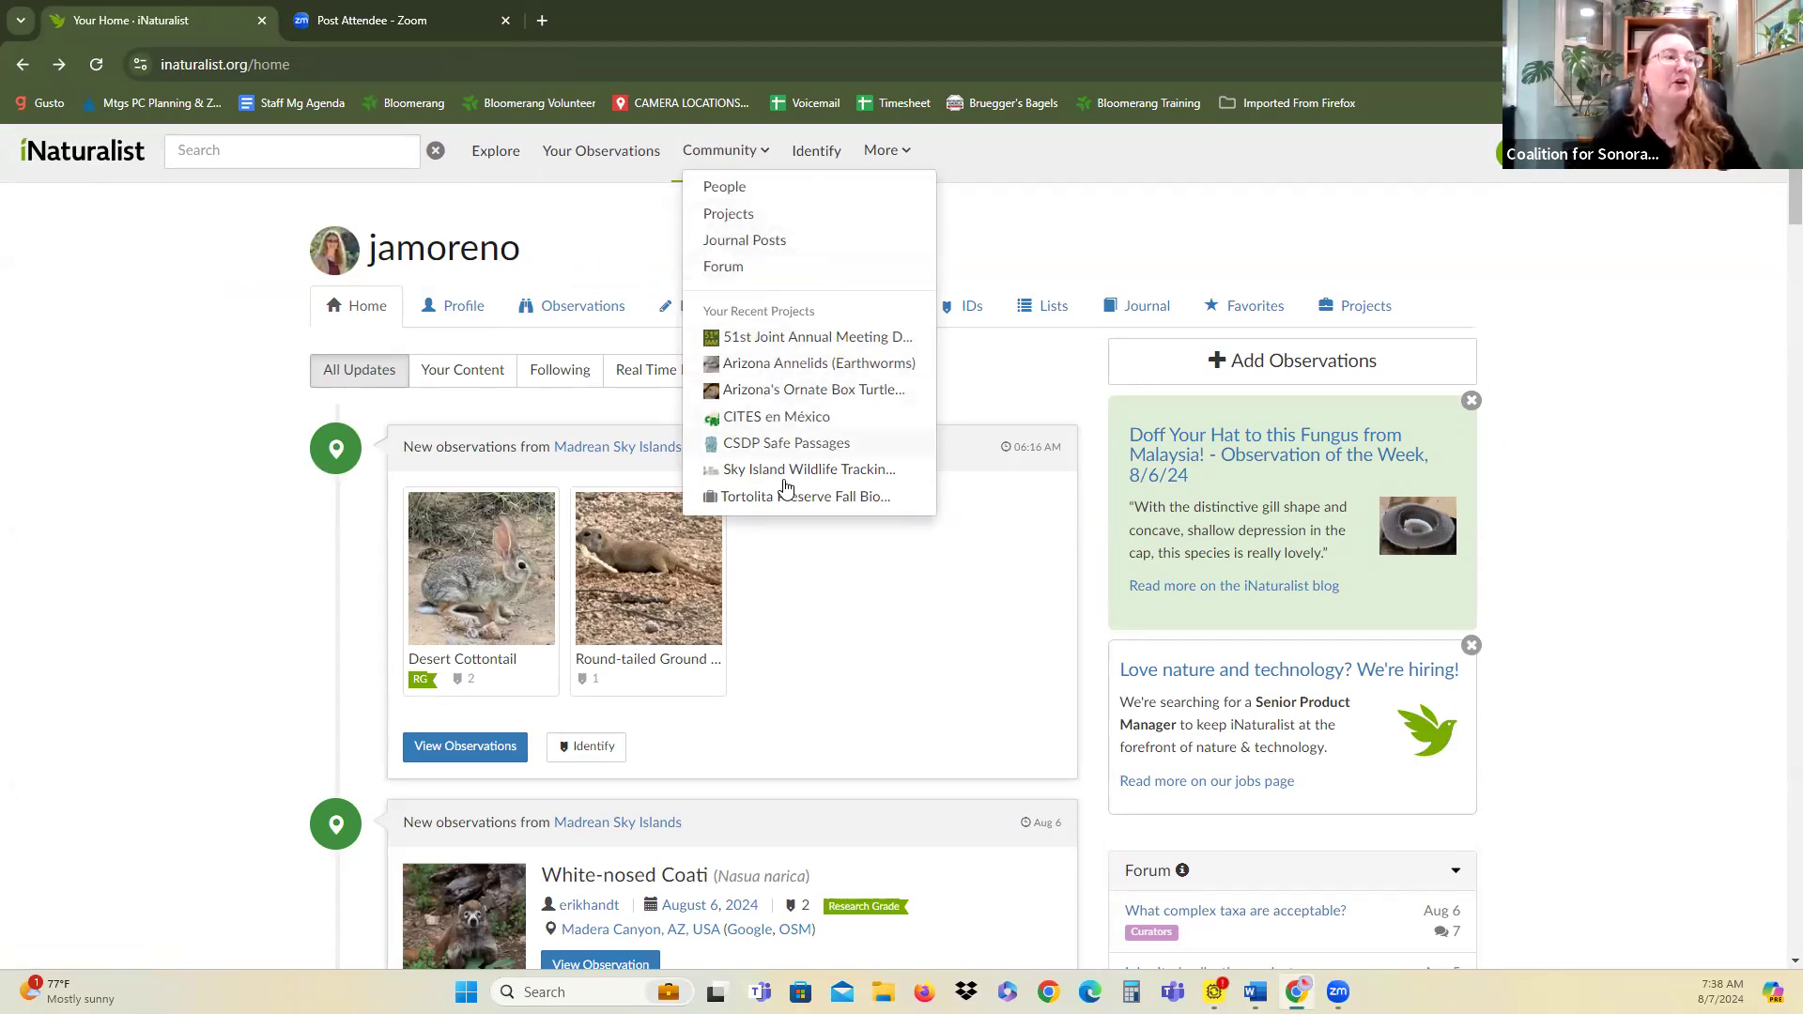
pyautogui.click(734, 225)
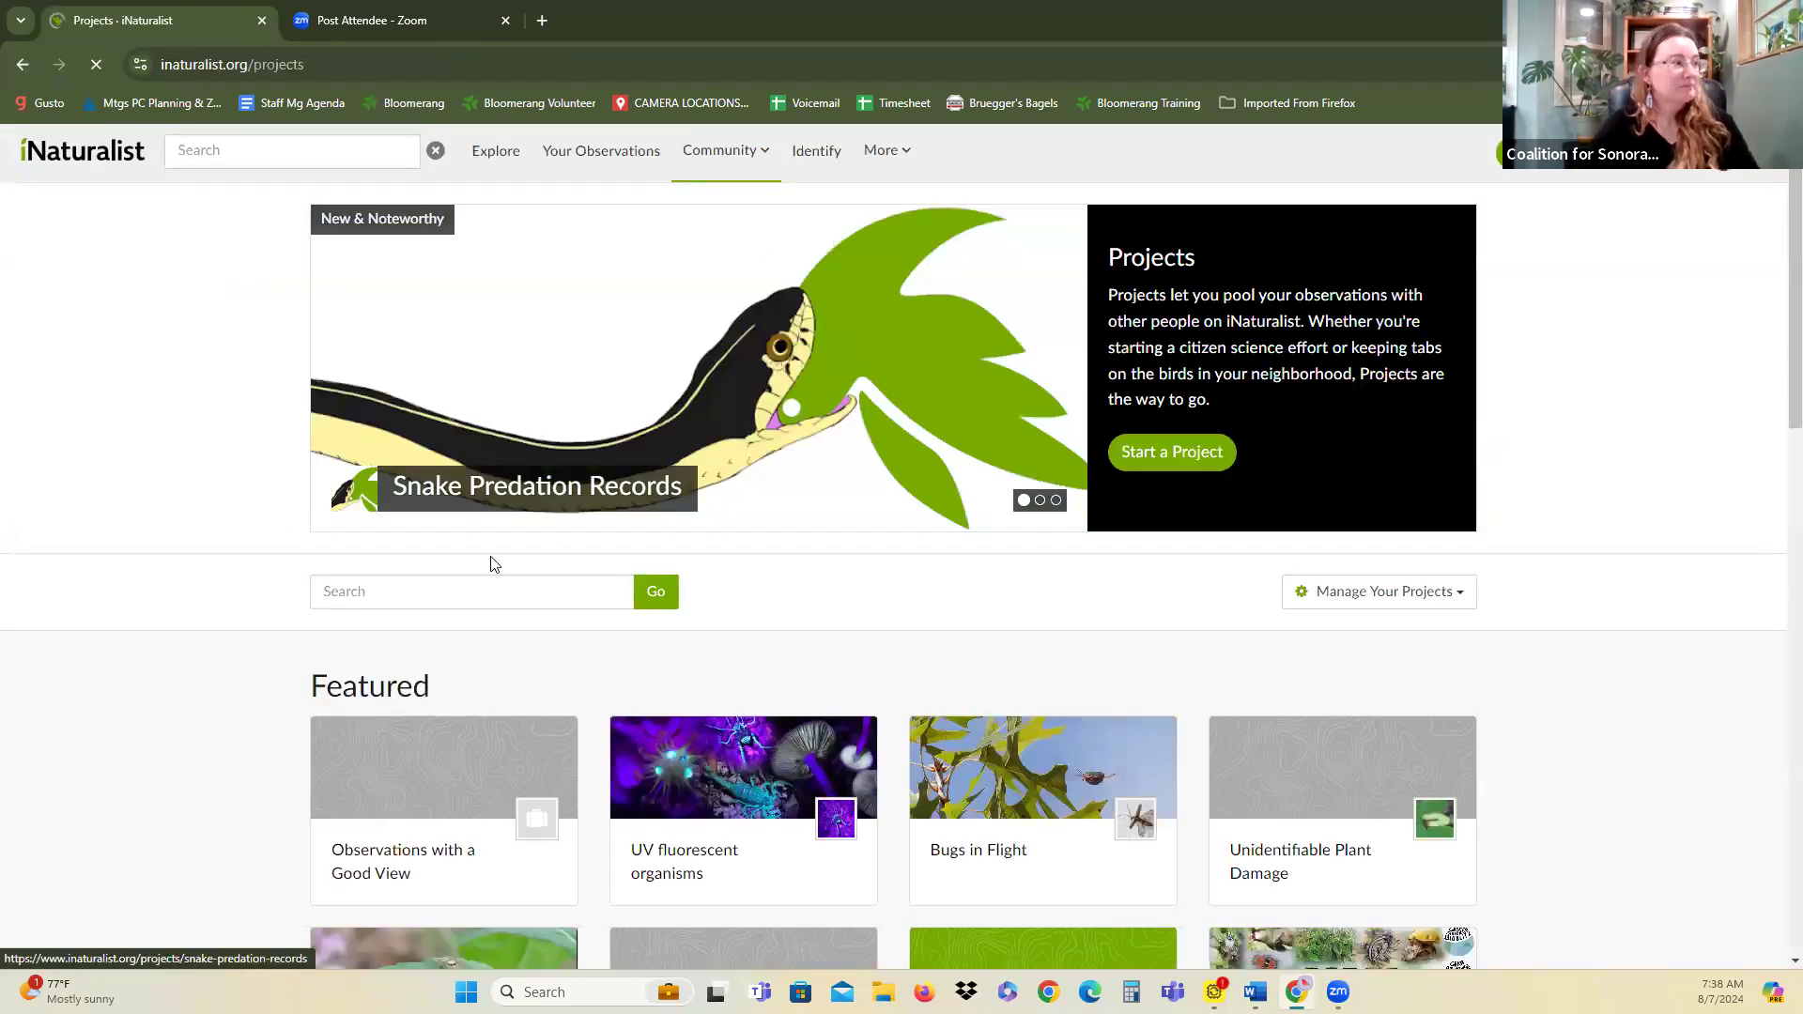
pyautogui.click(441, 589)
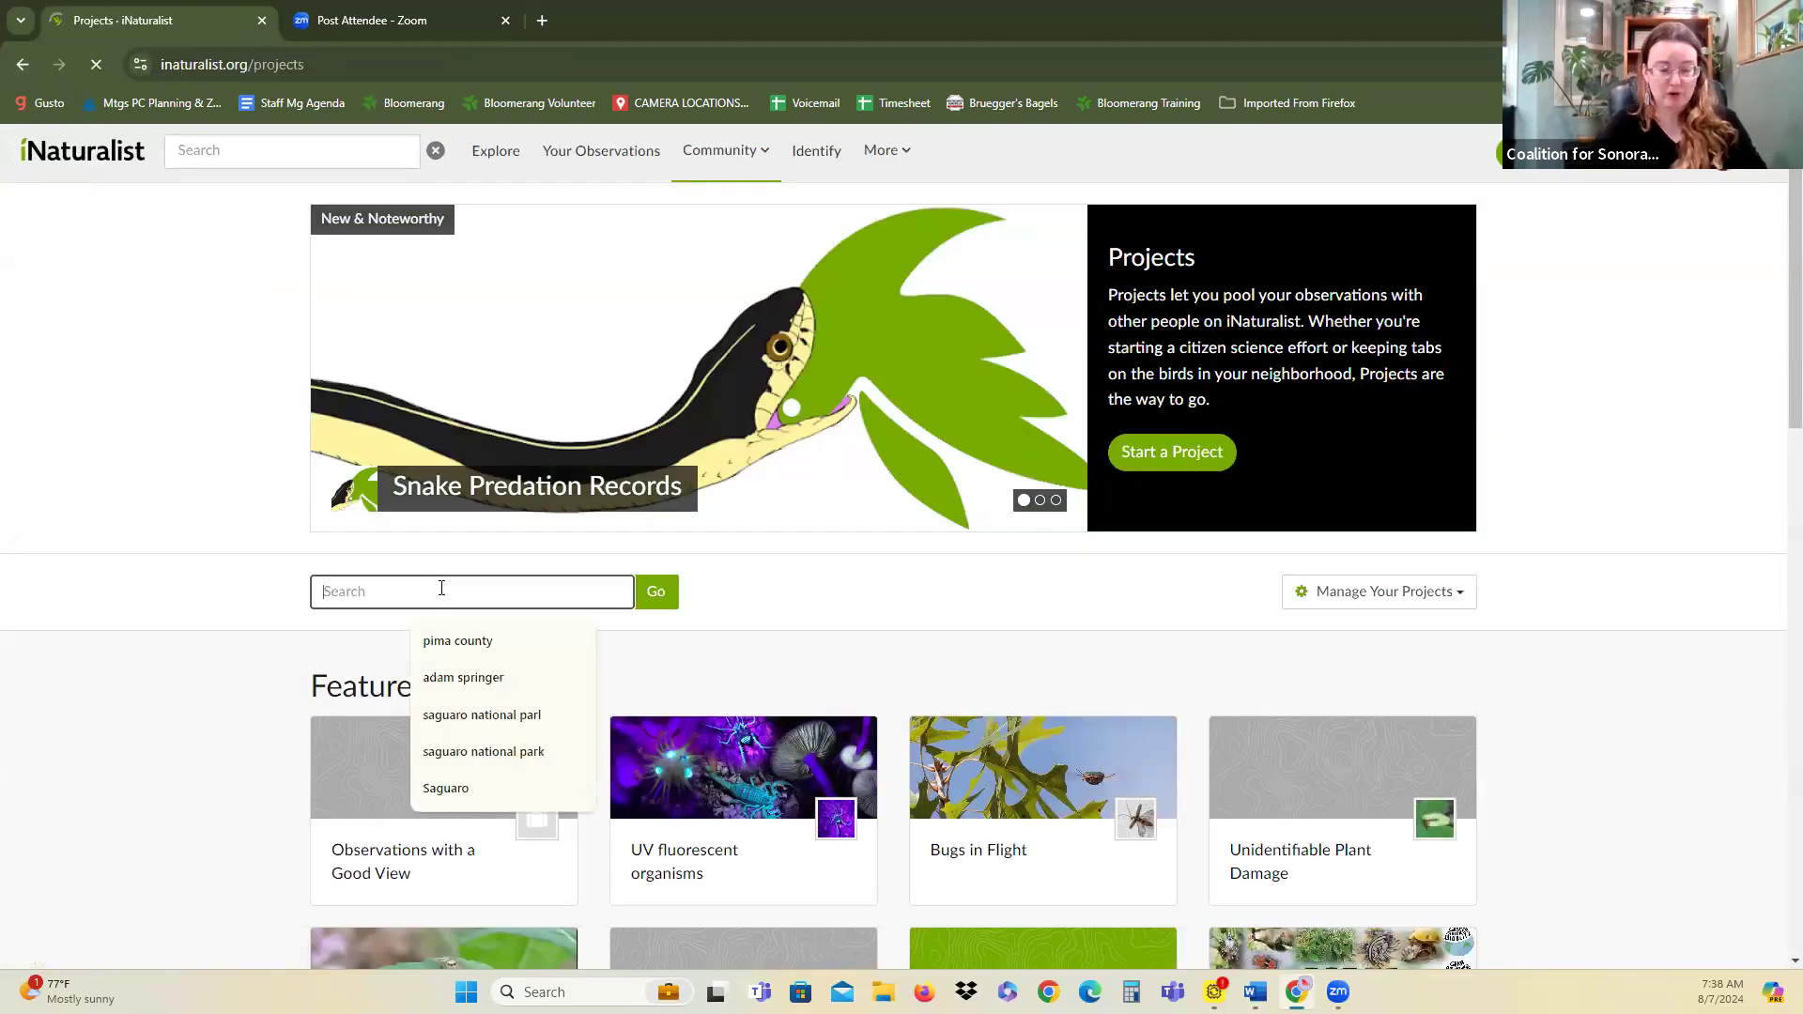
pyautogui.write('Saguaro')
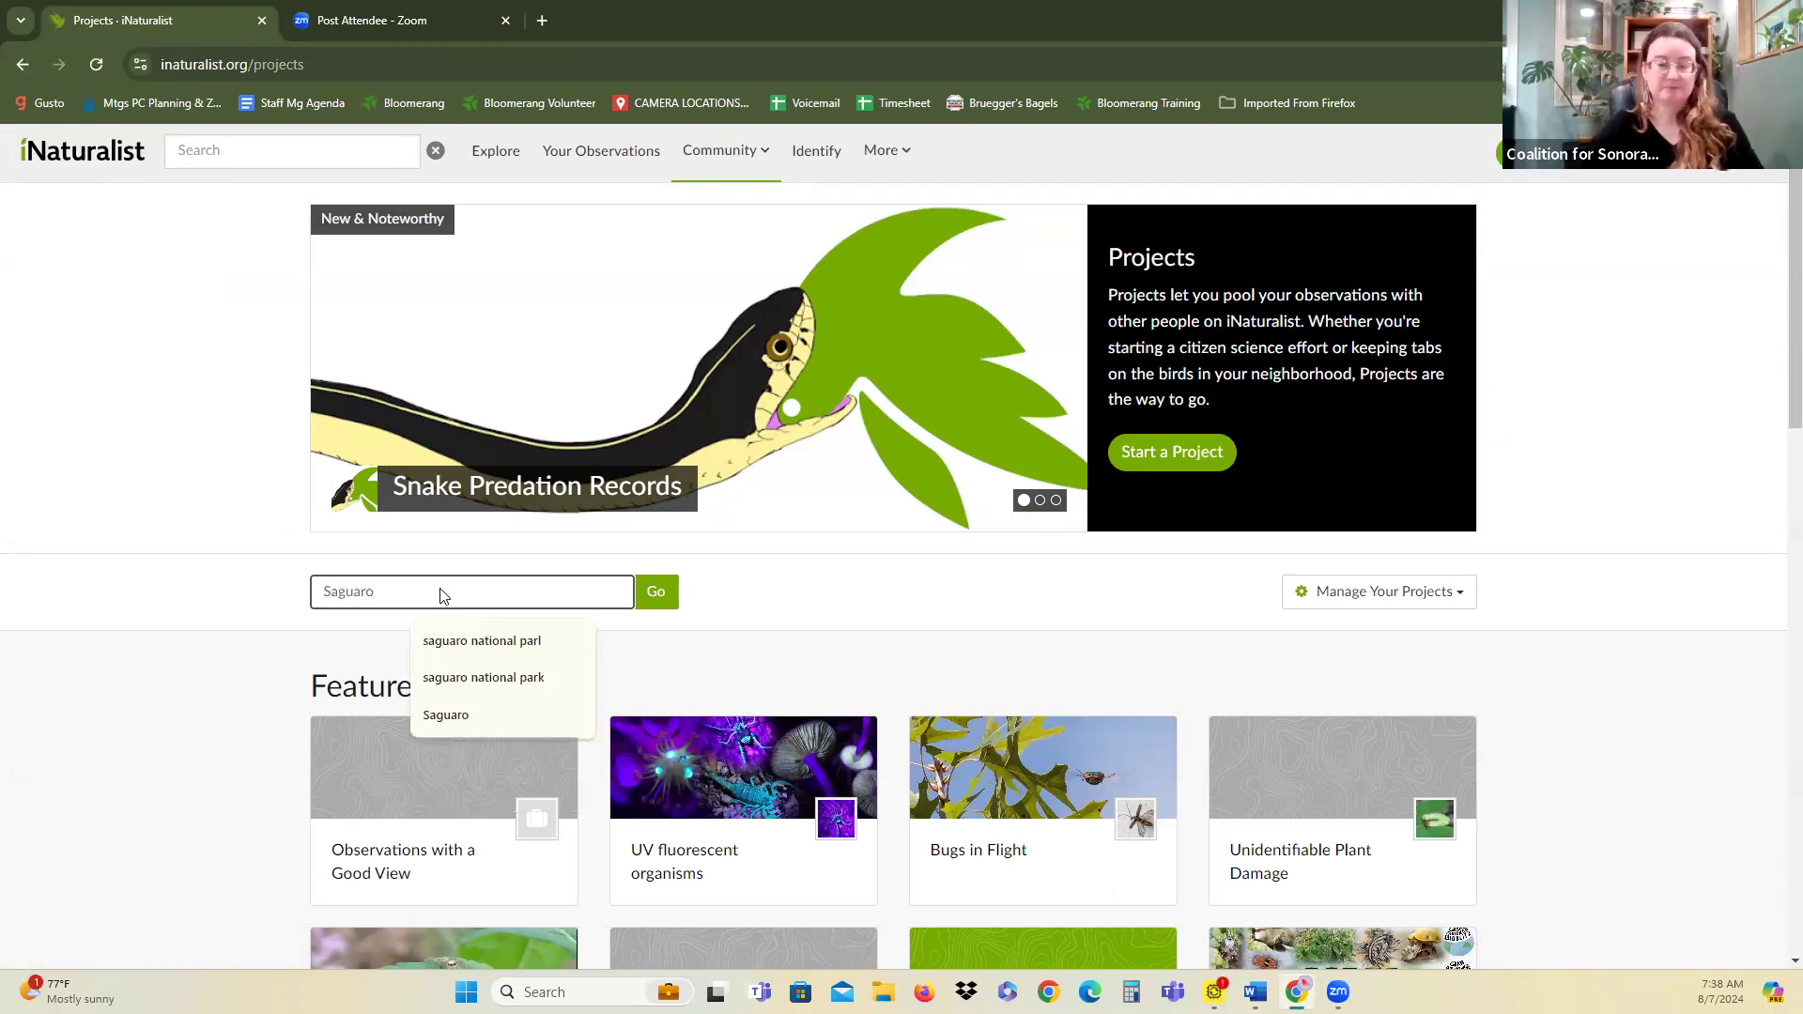
pyautogui.press('Return')
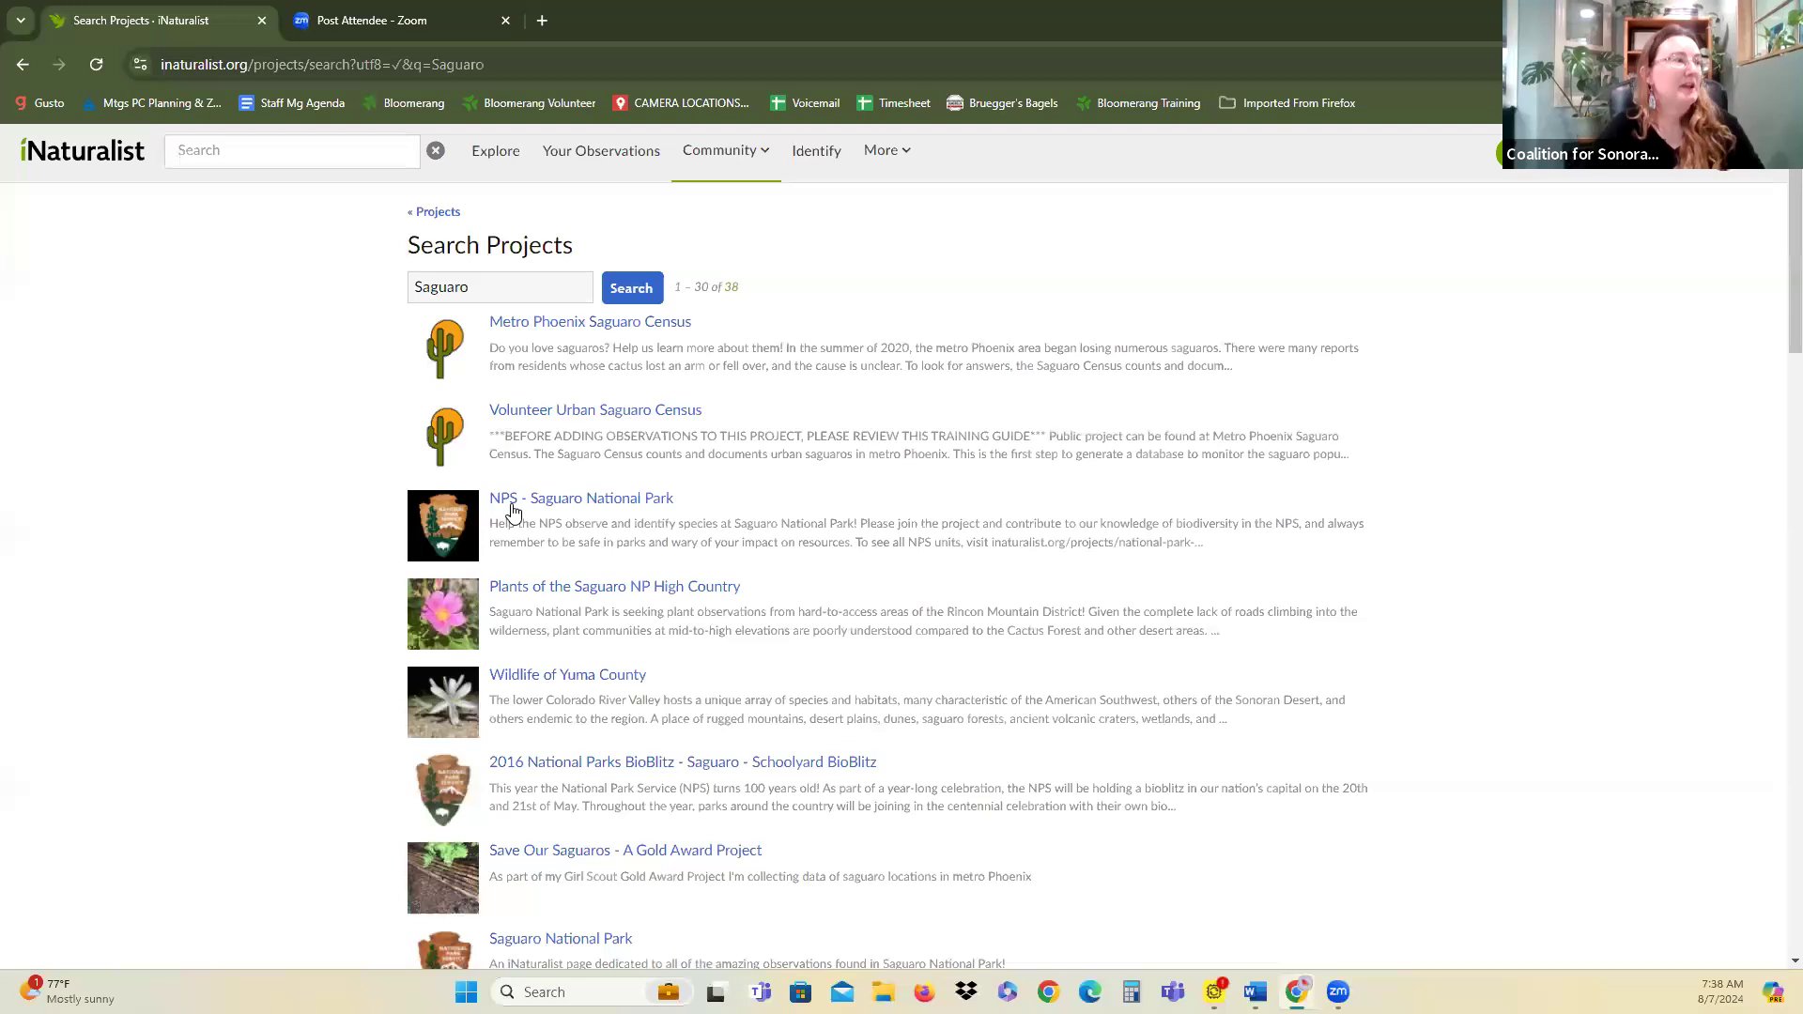
# Open the NPS - Saguaro National Park project and review its recent observations and leaderboards.
pyautogui.click(549, 504)
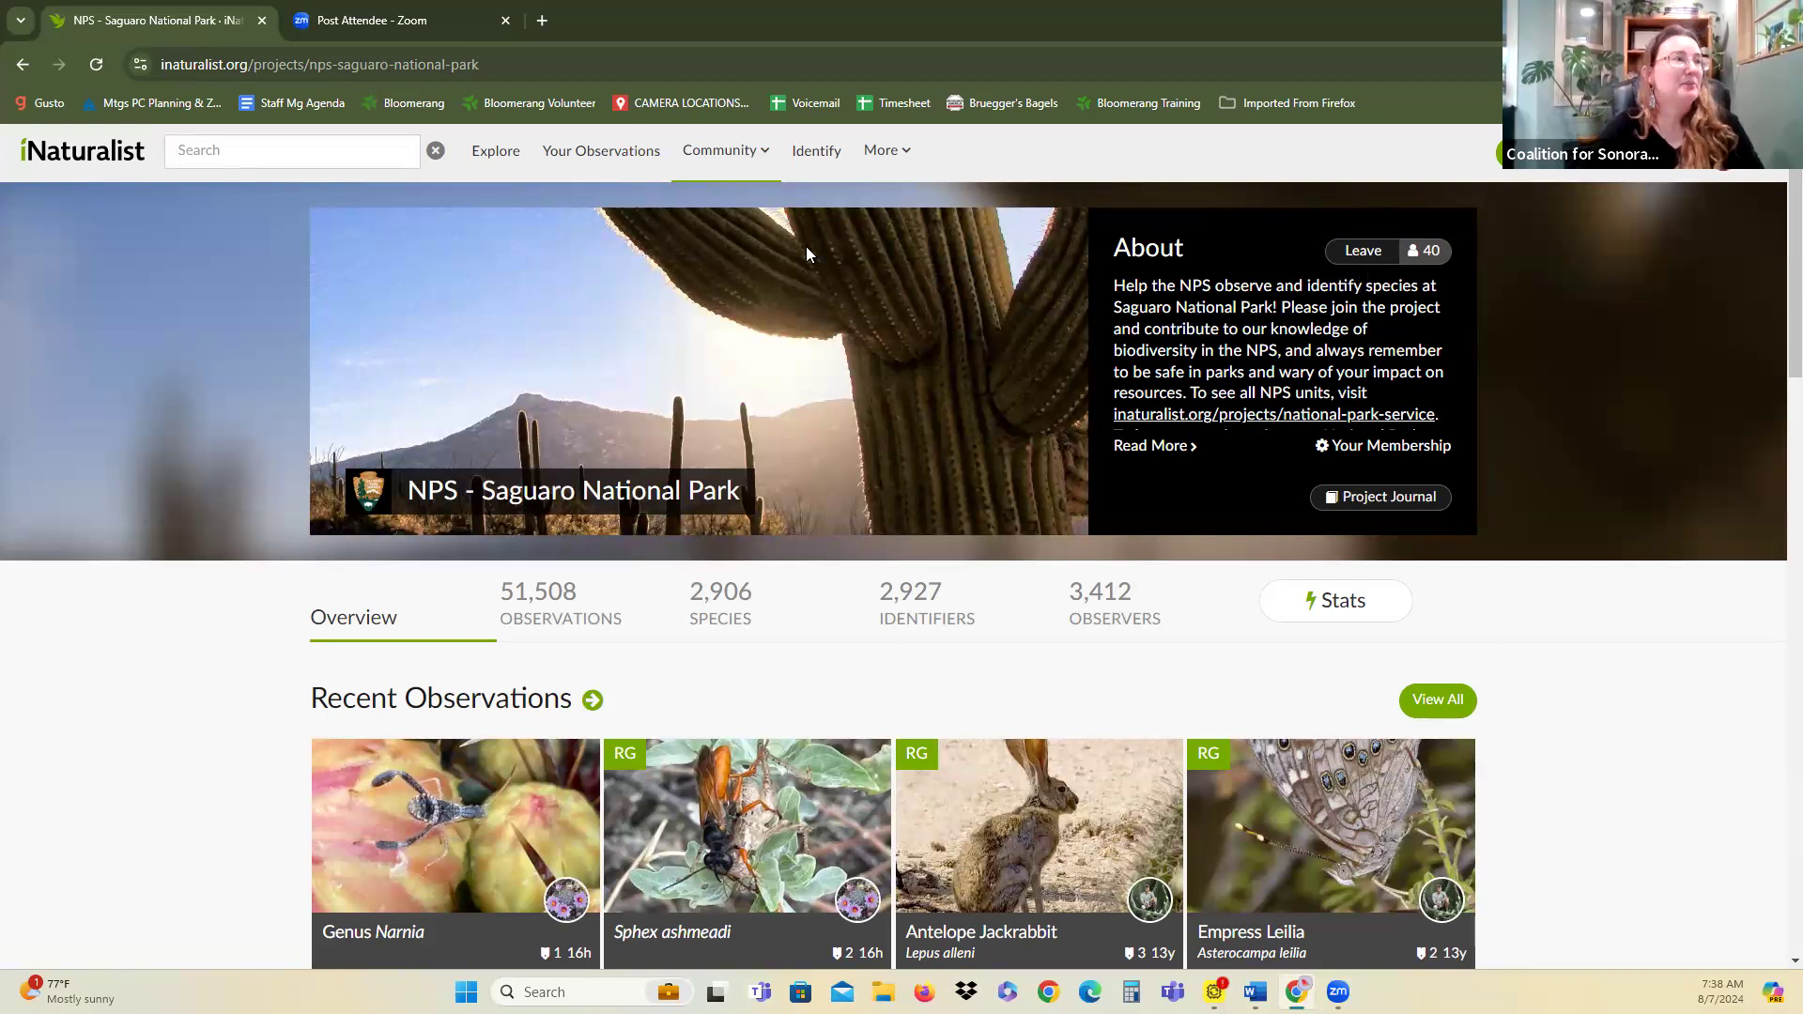
pyautogui.scroll(-6, 1131, 541)
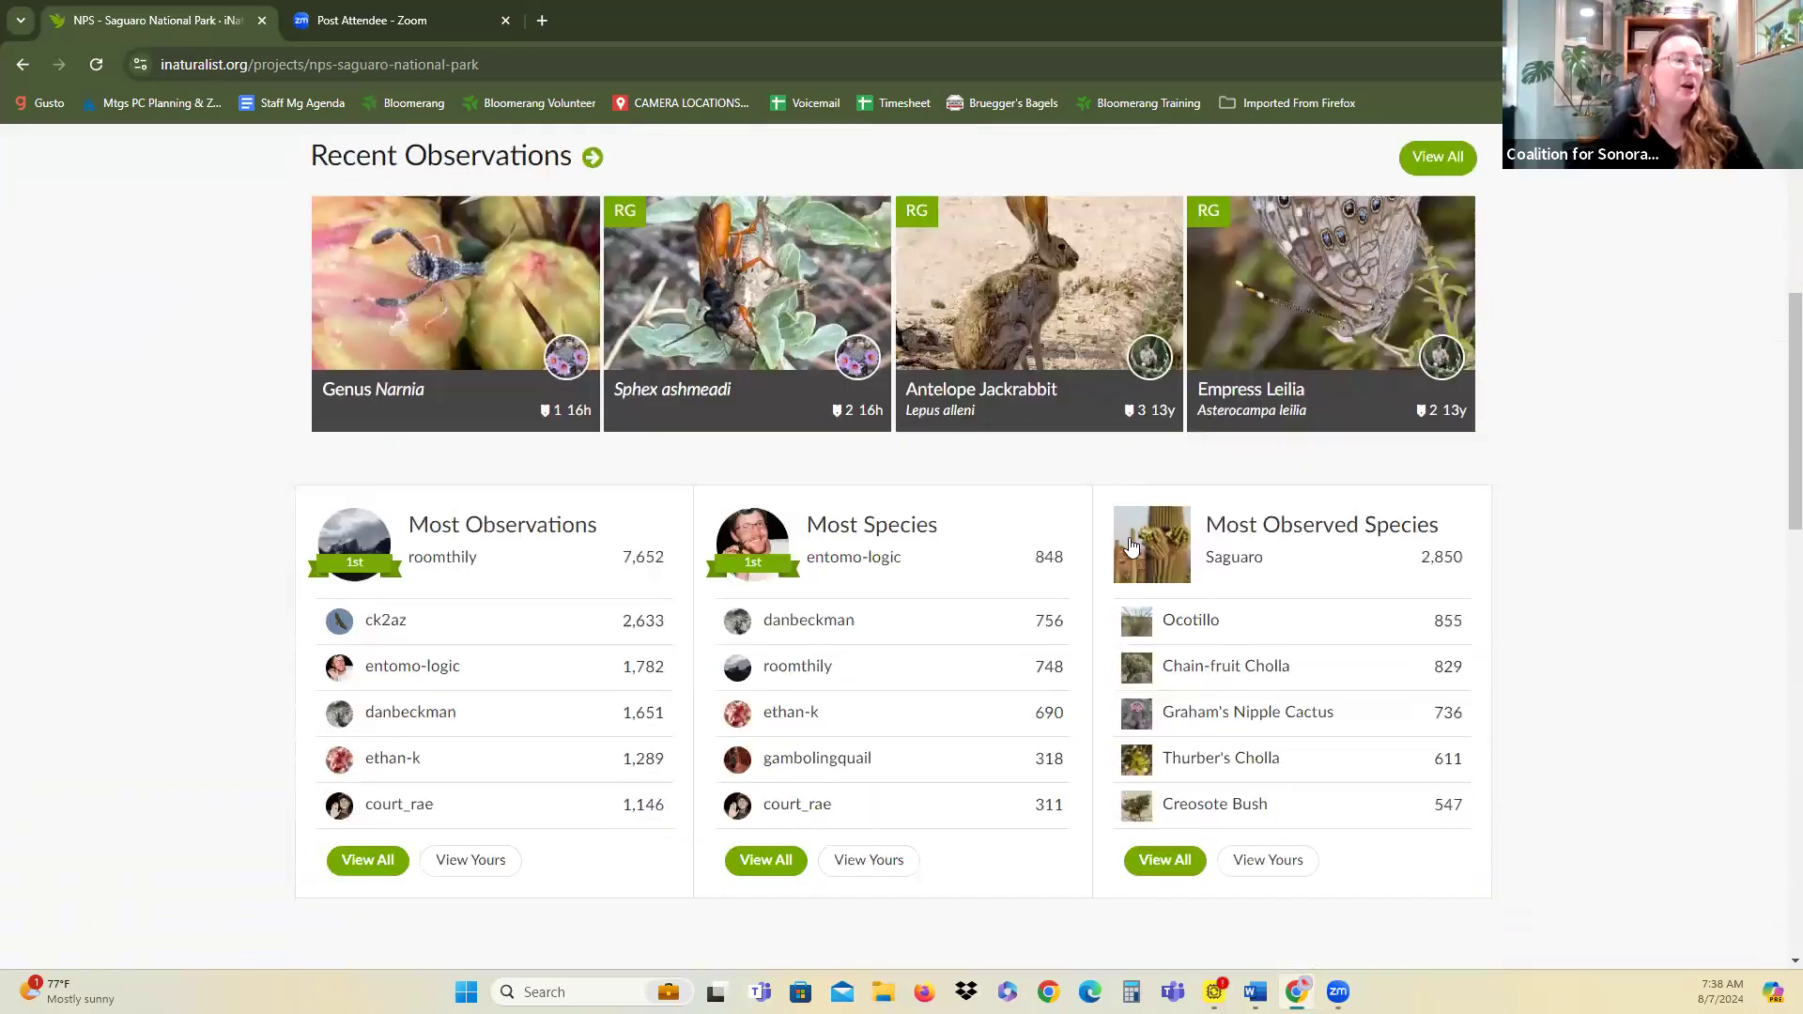
pyautogui.scroll(6, 1129, 546)
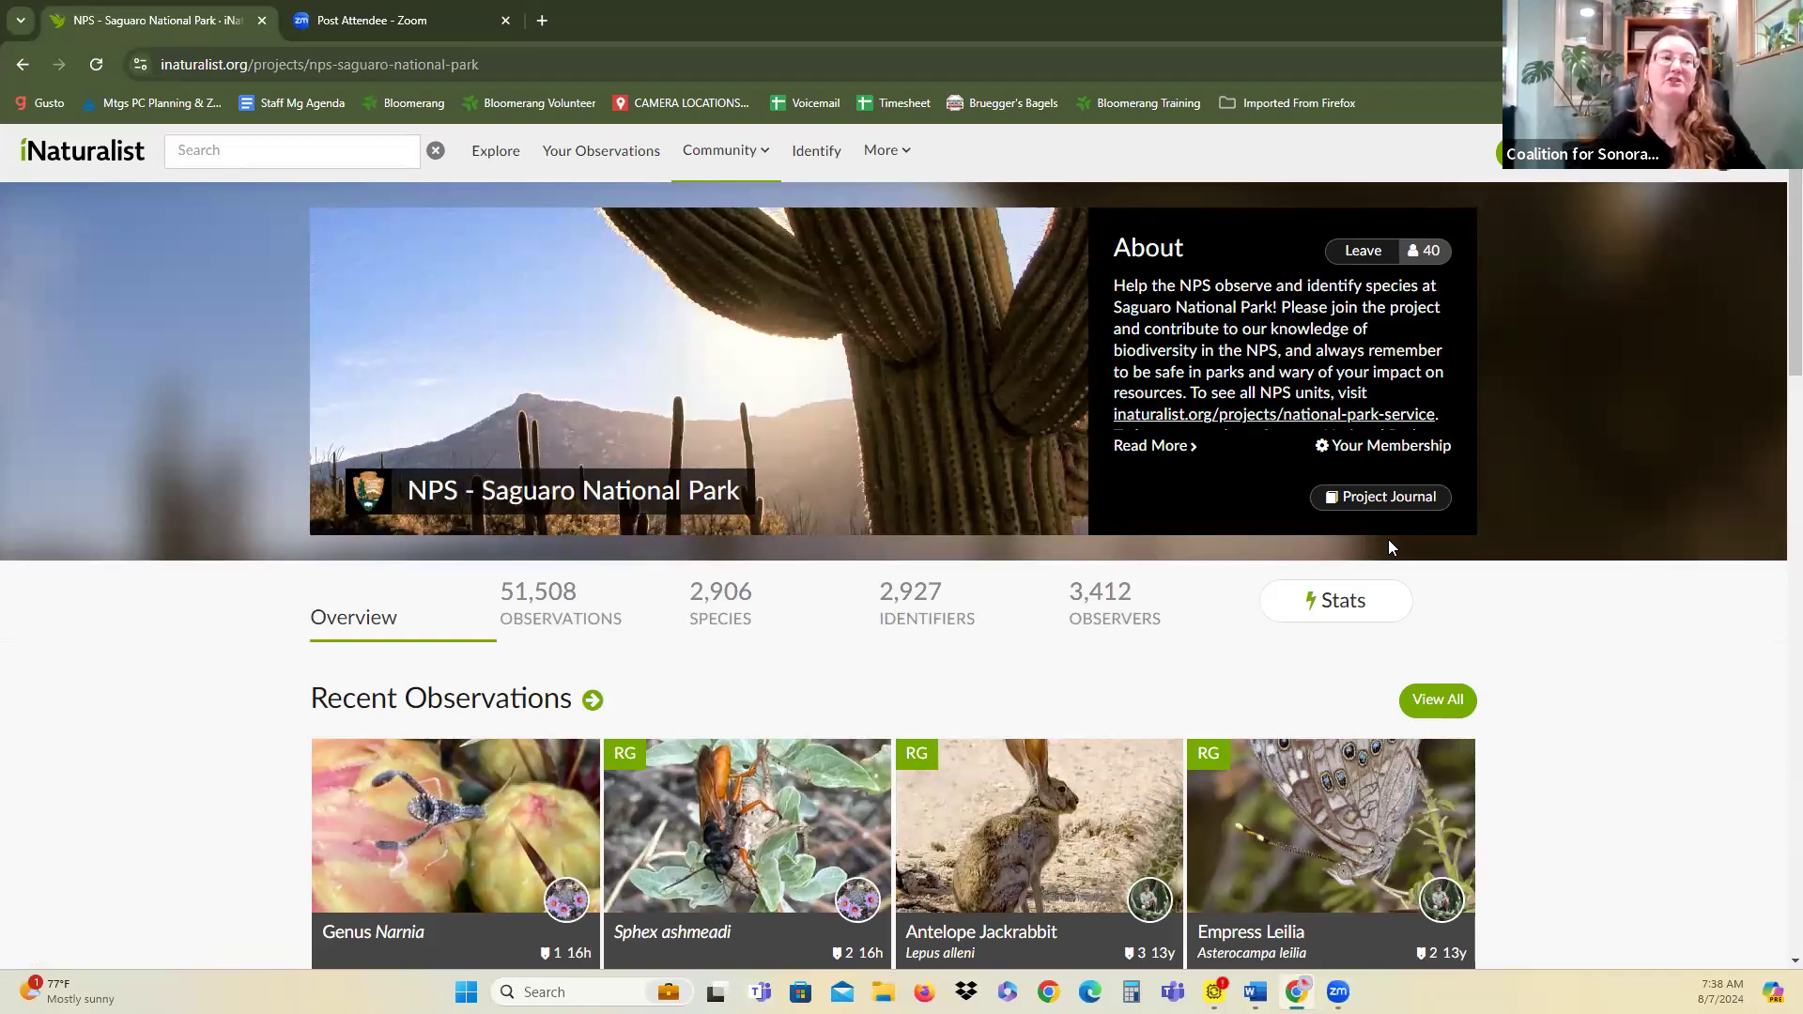
# Search the site for "CSDP" and open the CSDP Safe Passages project.
pyautogui.click(316, 151)
pyautogui.write('CS')
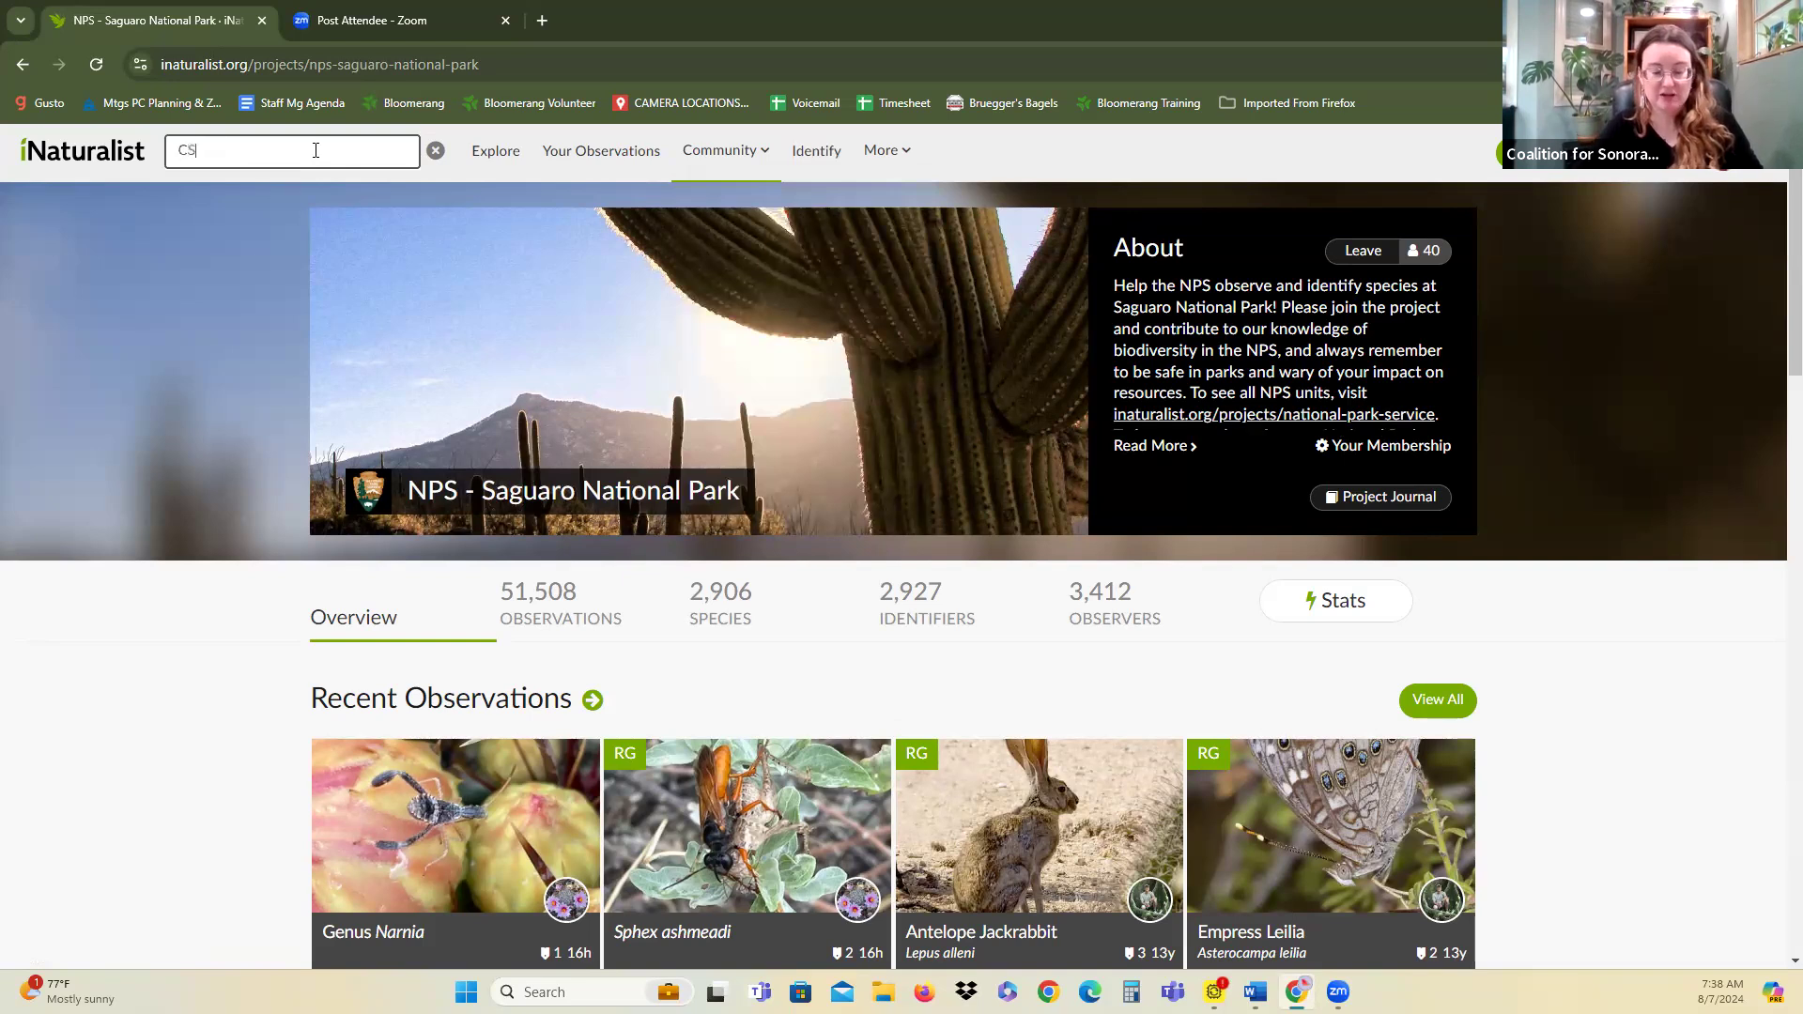
pyautogui.write('DP')
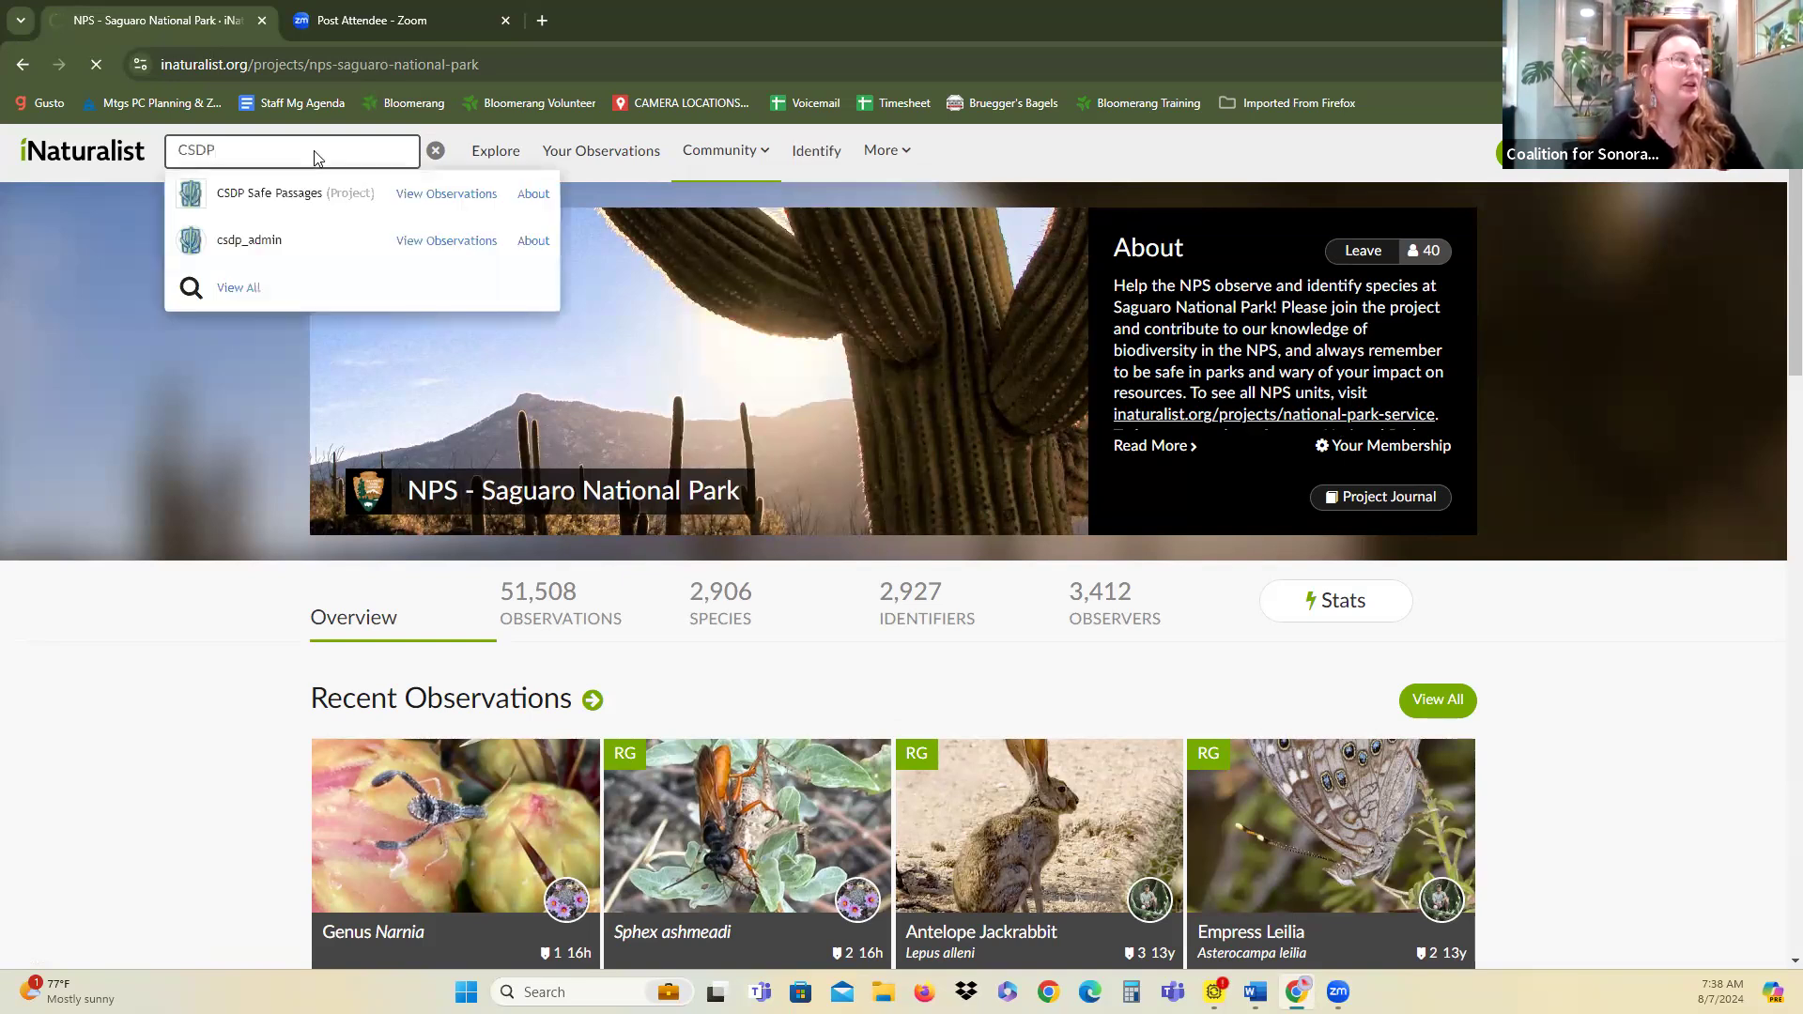
pyautogui.press('Return')
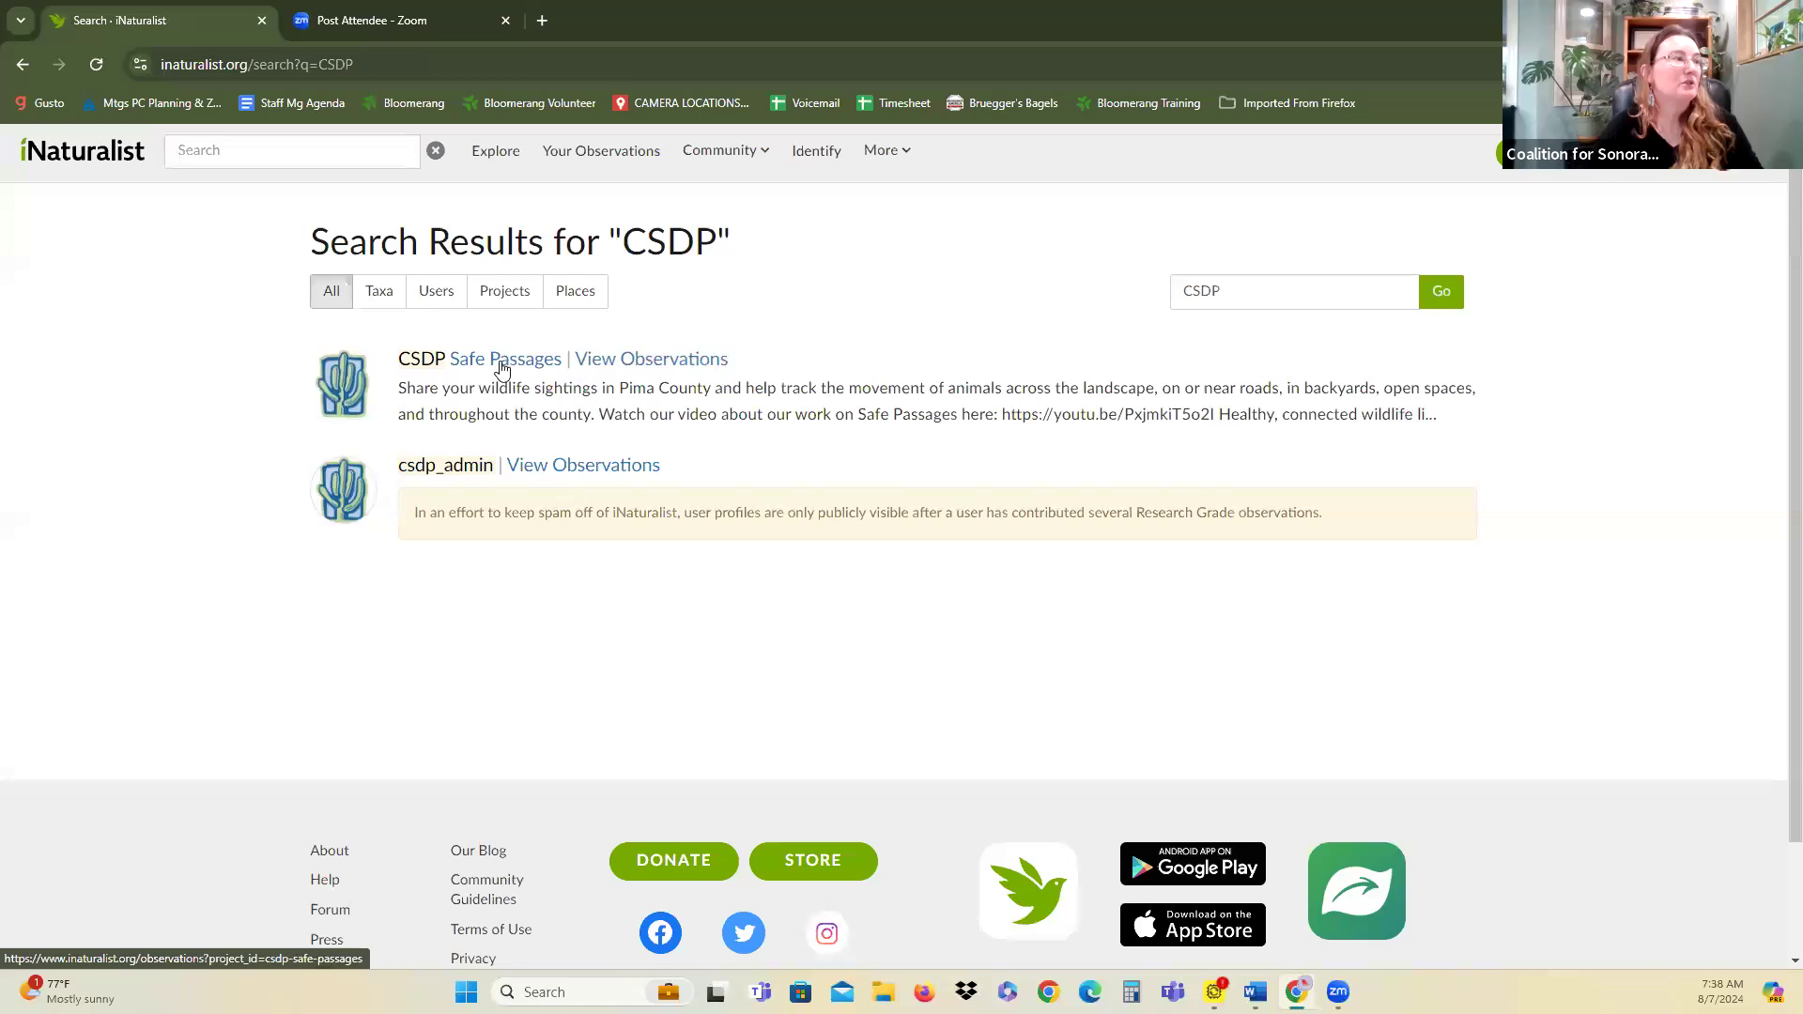
pyautogui.click(485, 367)
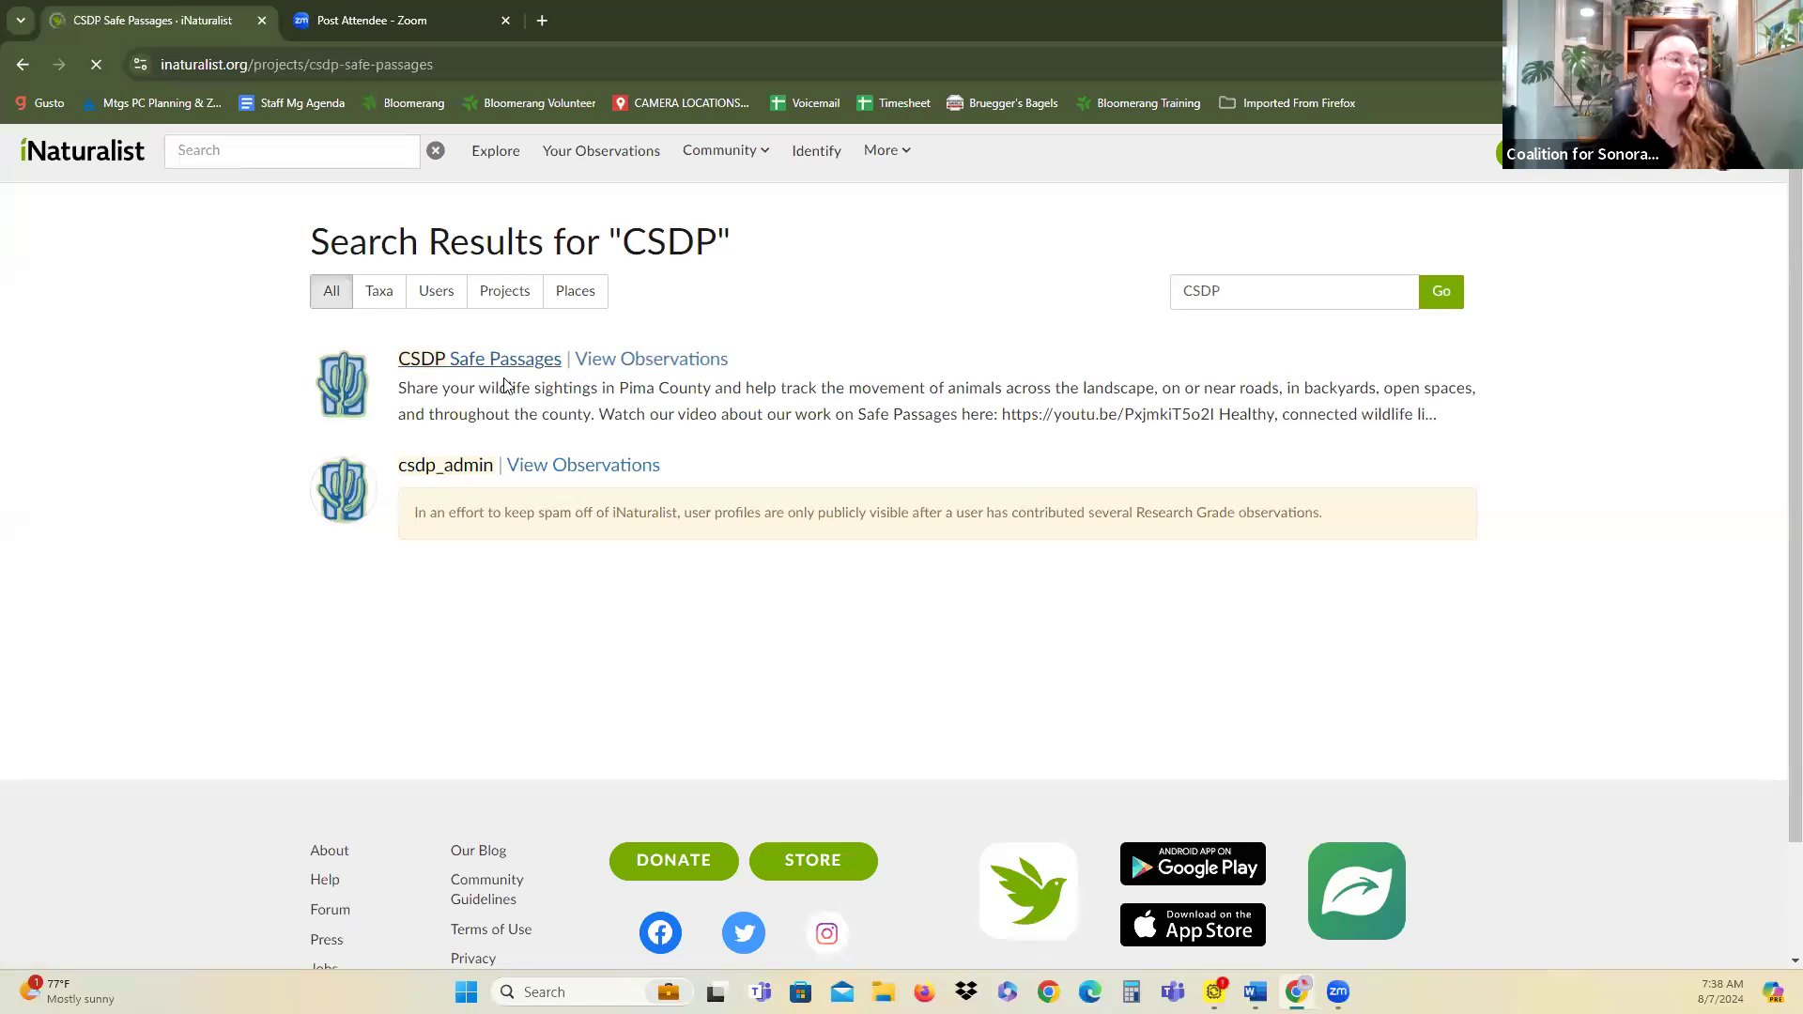
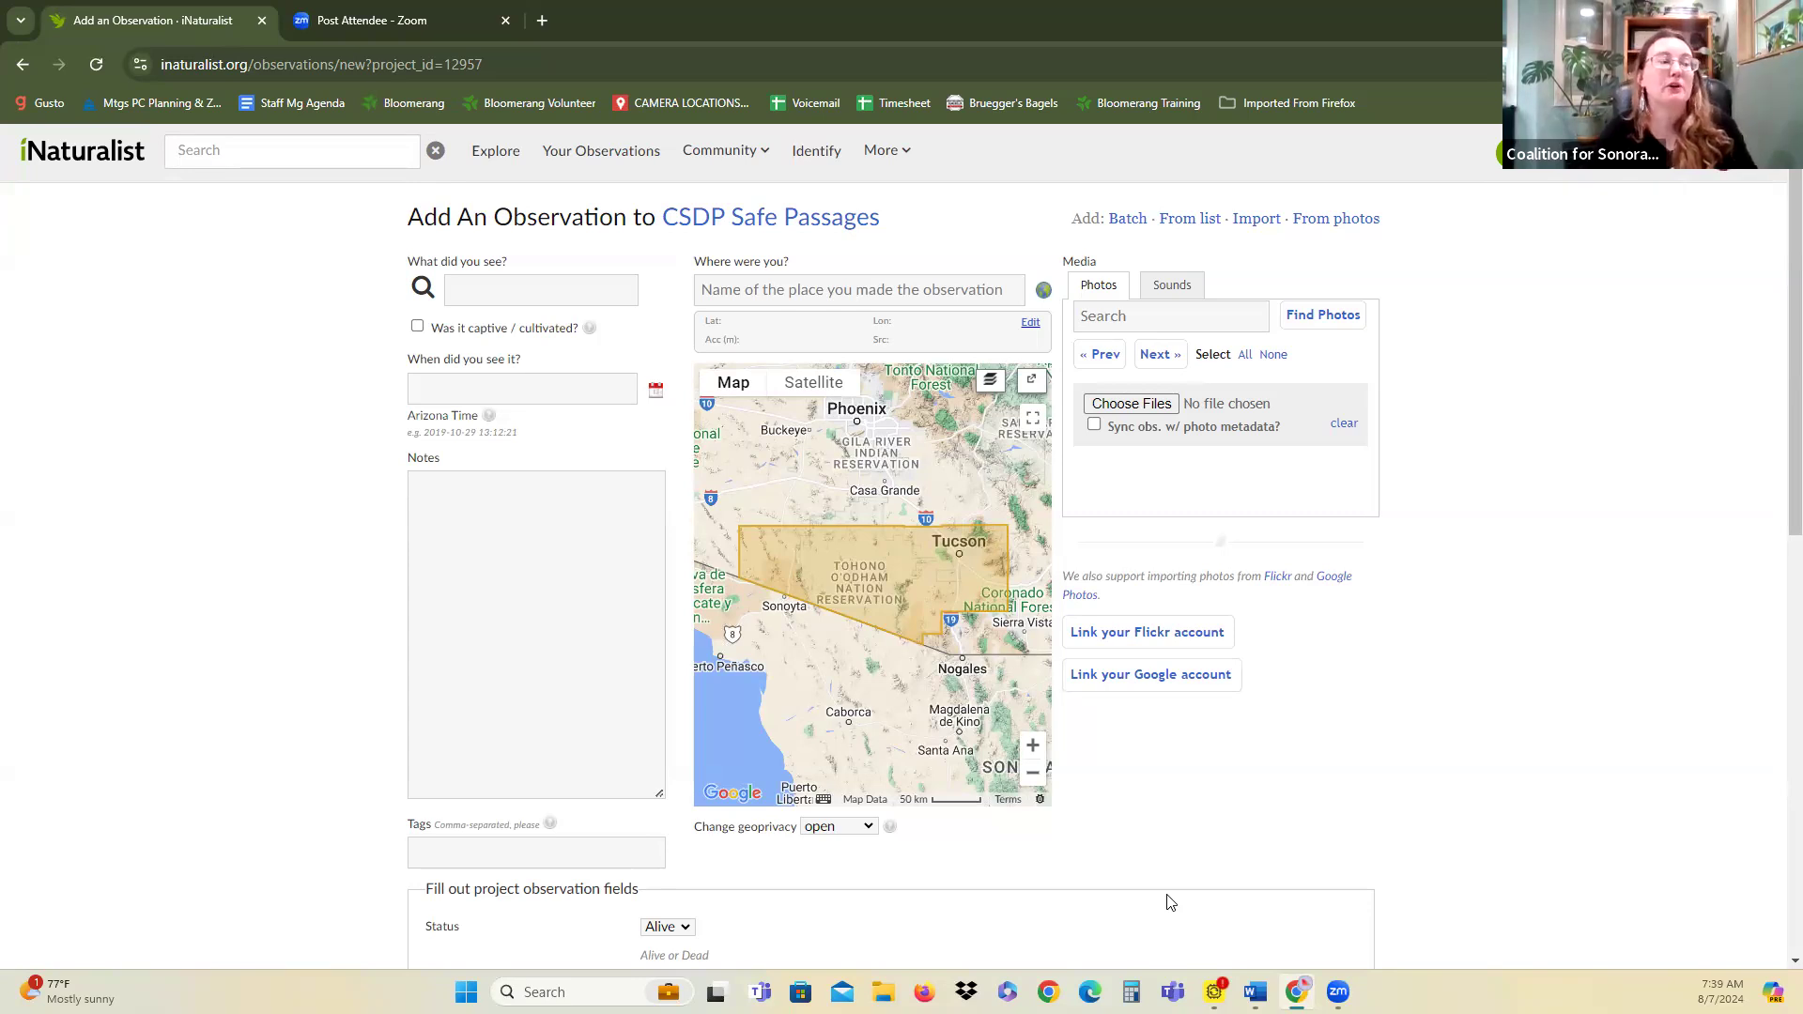
# Review the form for adding an observation to CSDP Safe Passages, including the Status and Species Category options.
pyautogui.scroll(-1, 1169, 902)
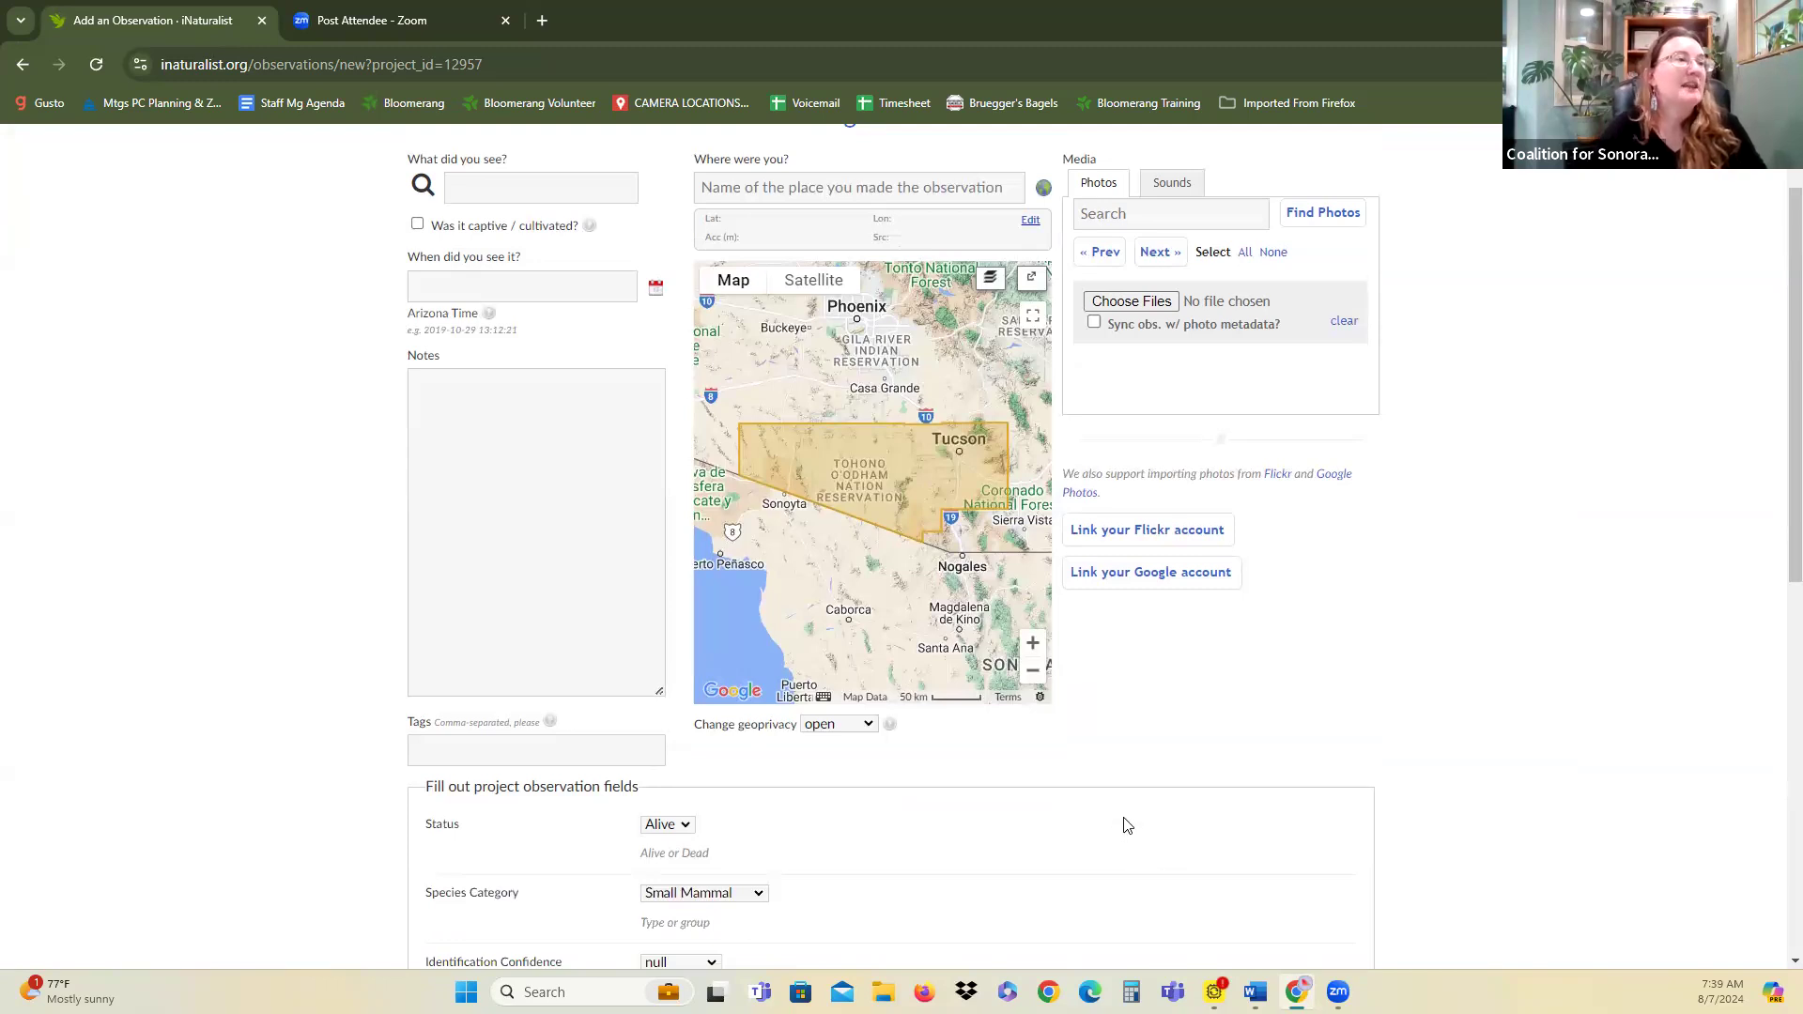
pyautogui.scroll(1, 1127, 826)
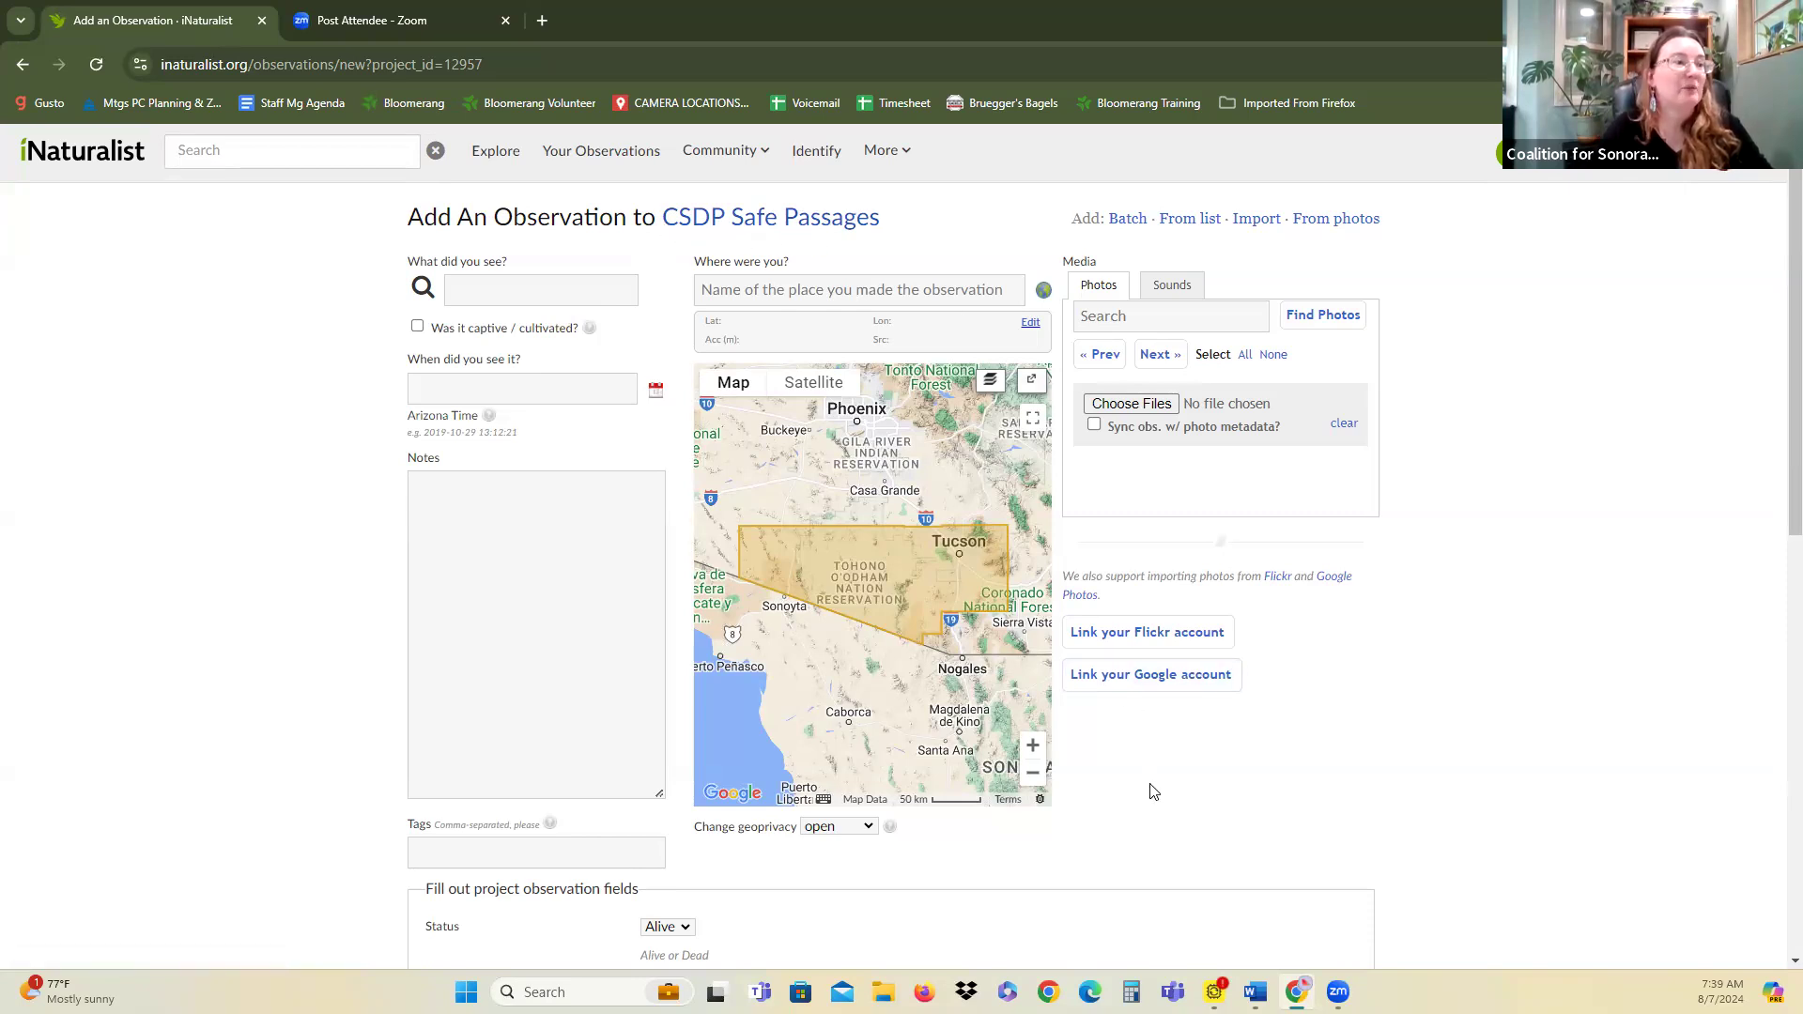
pyautogui.scroll(-5, 1153, 792)
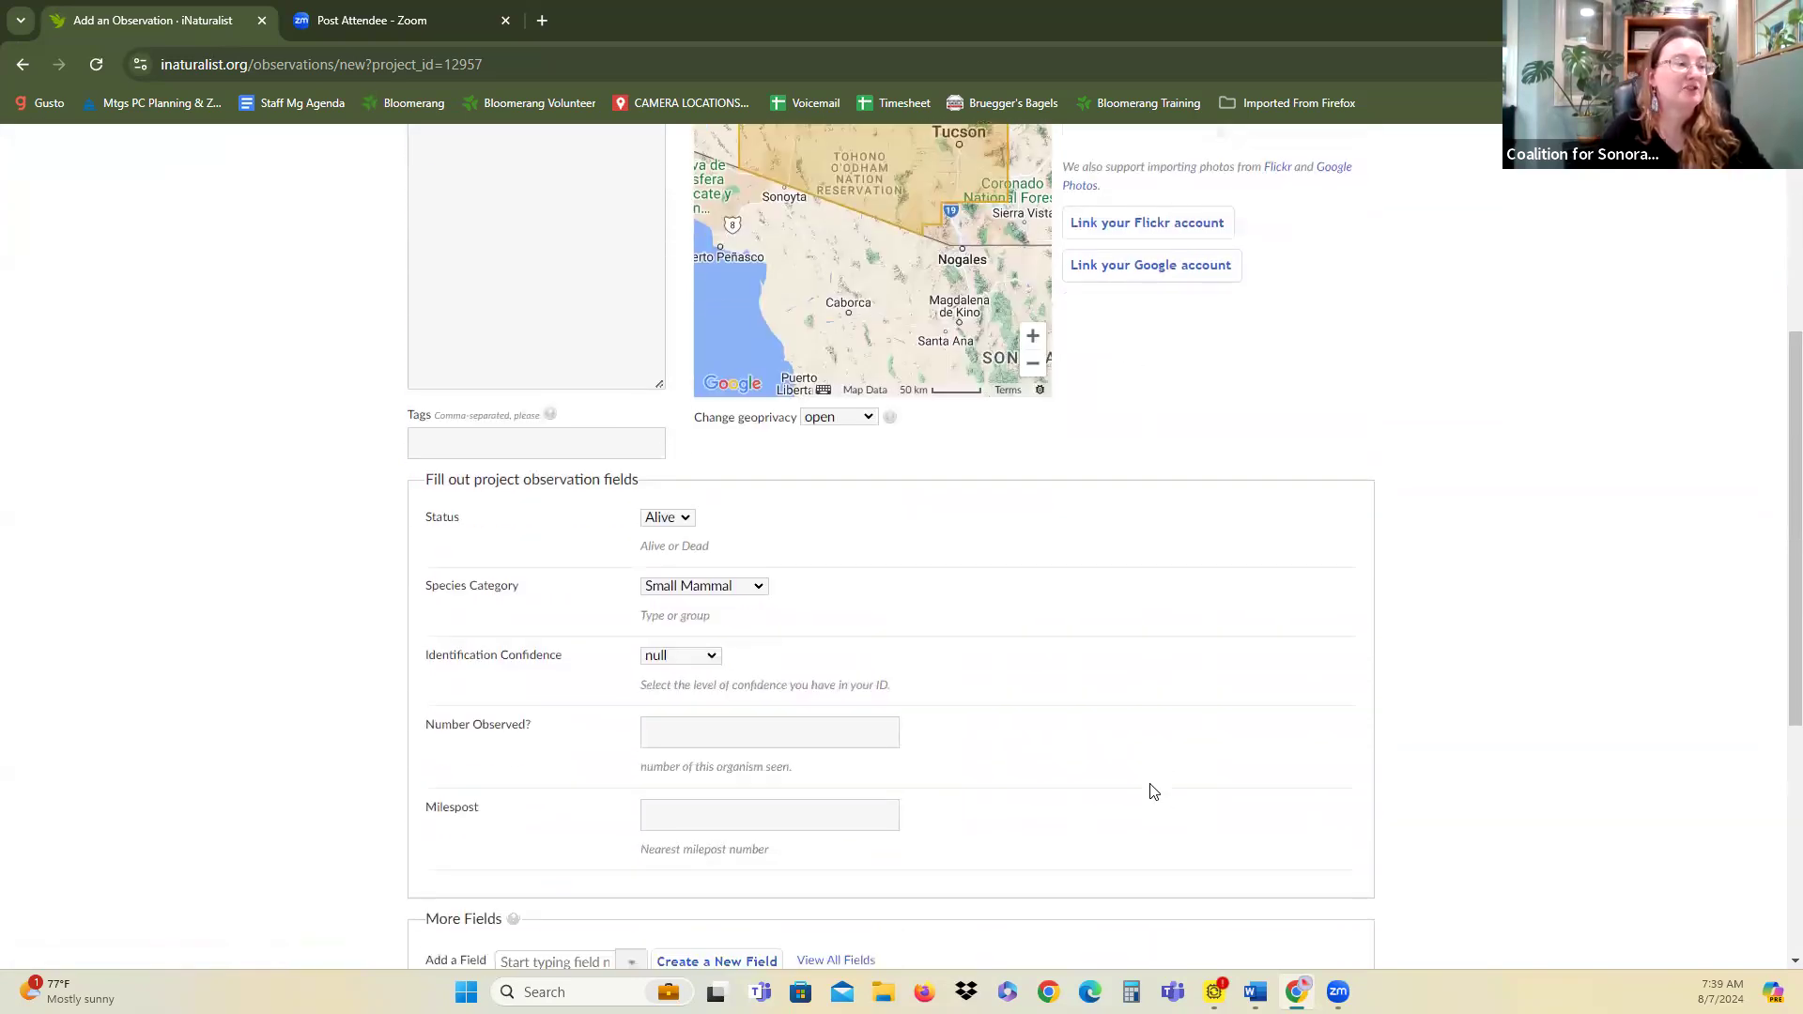
pyautogui.scroll(-1, 1153, 792)
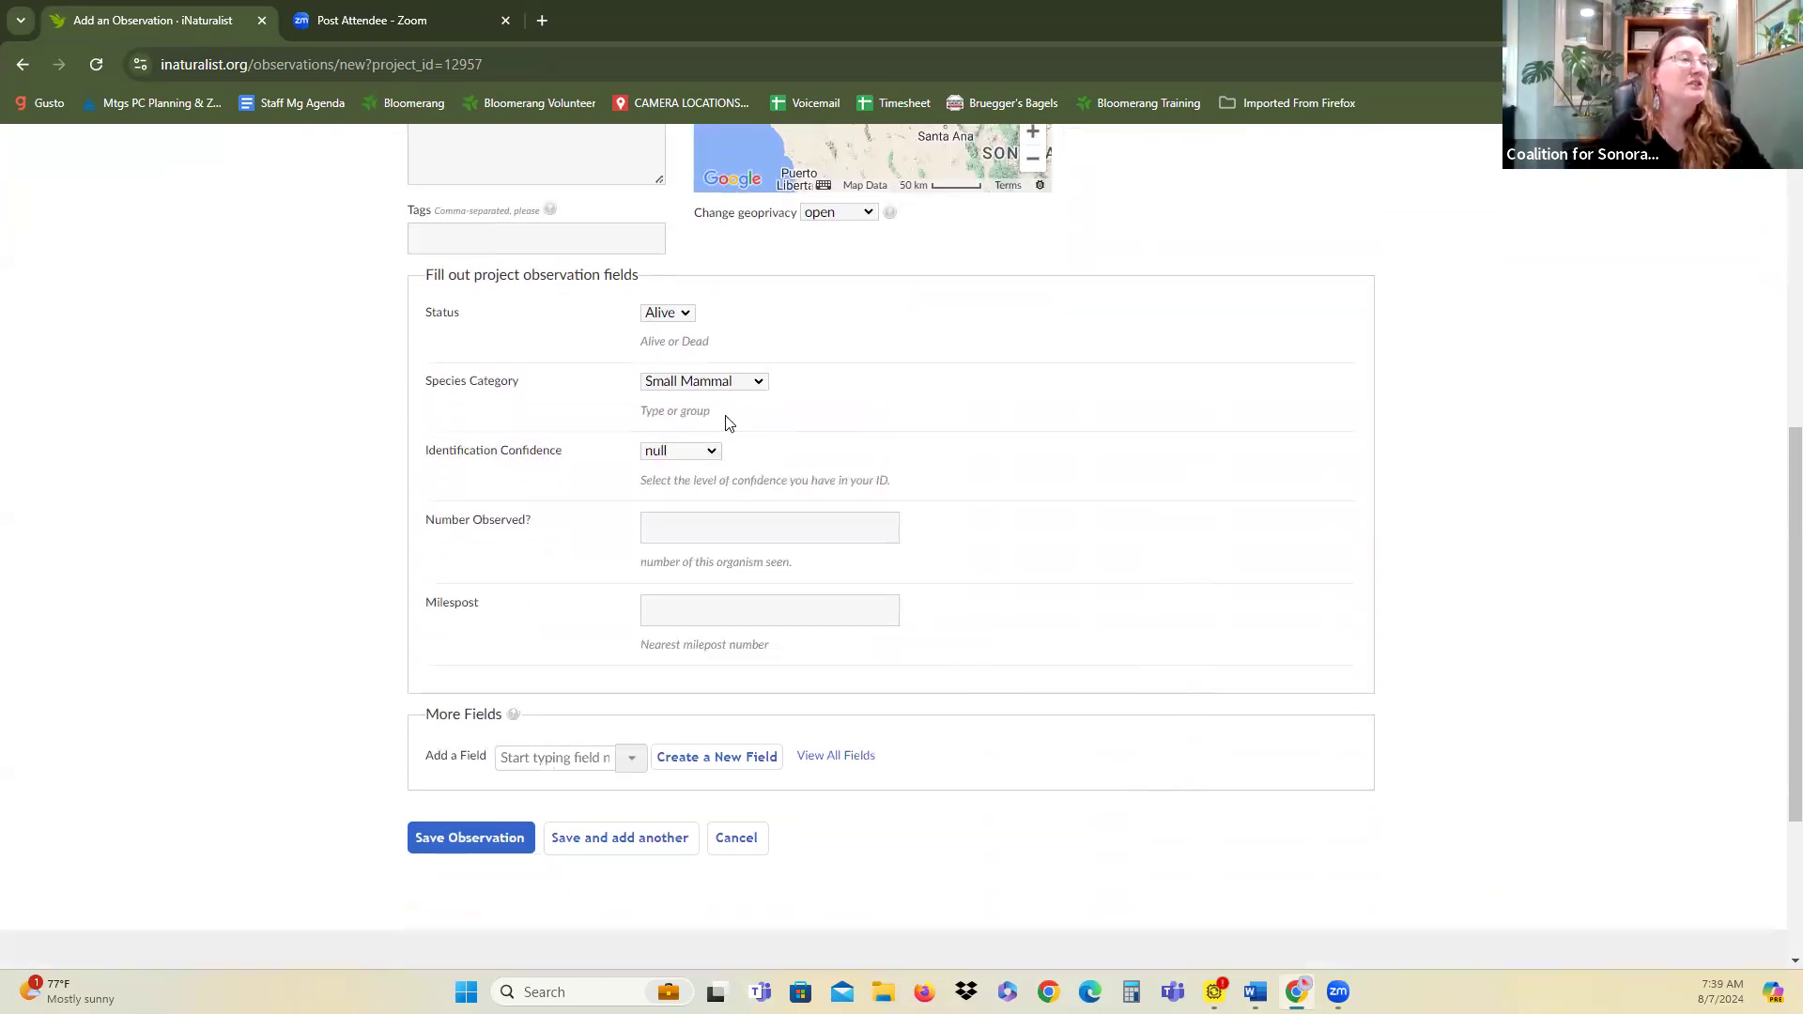
pyautogui.click(691, 319)
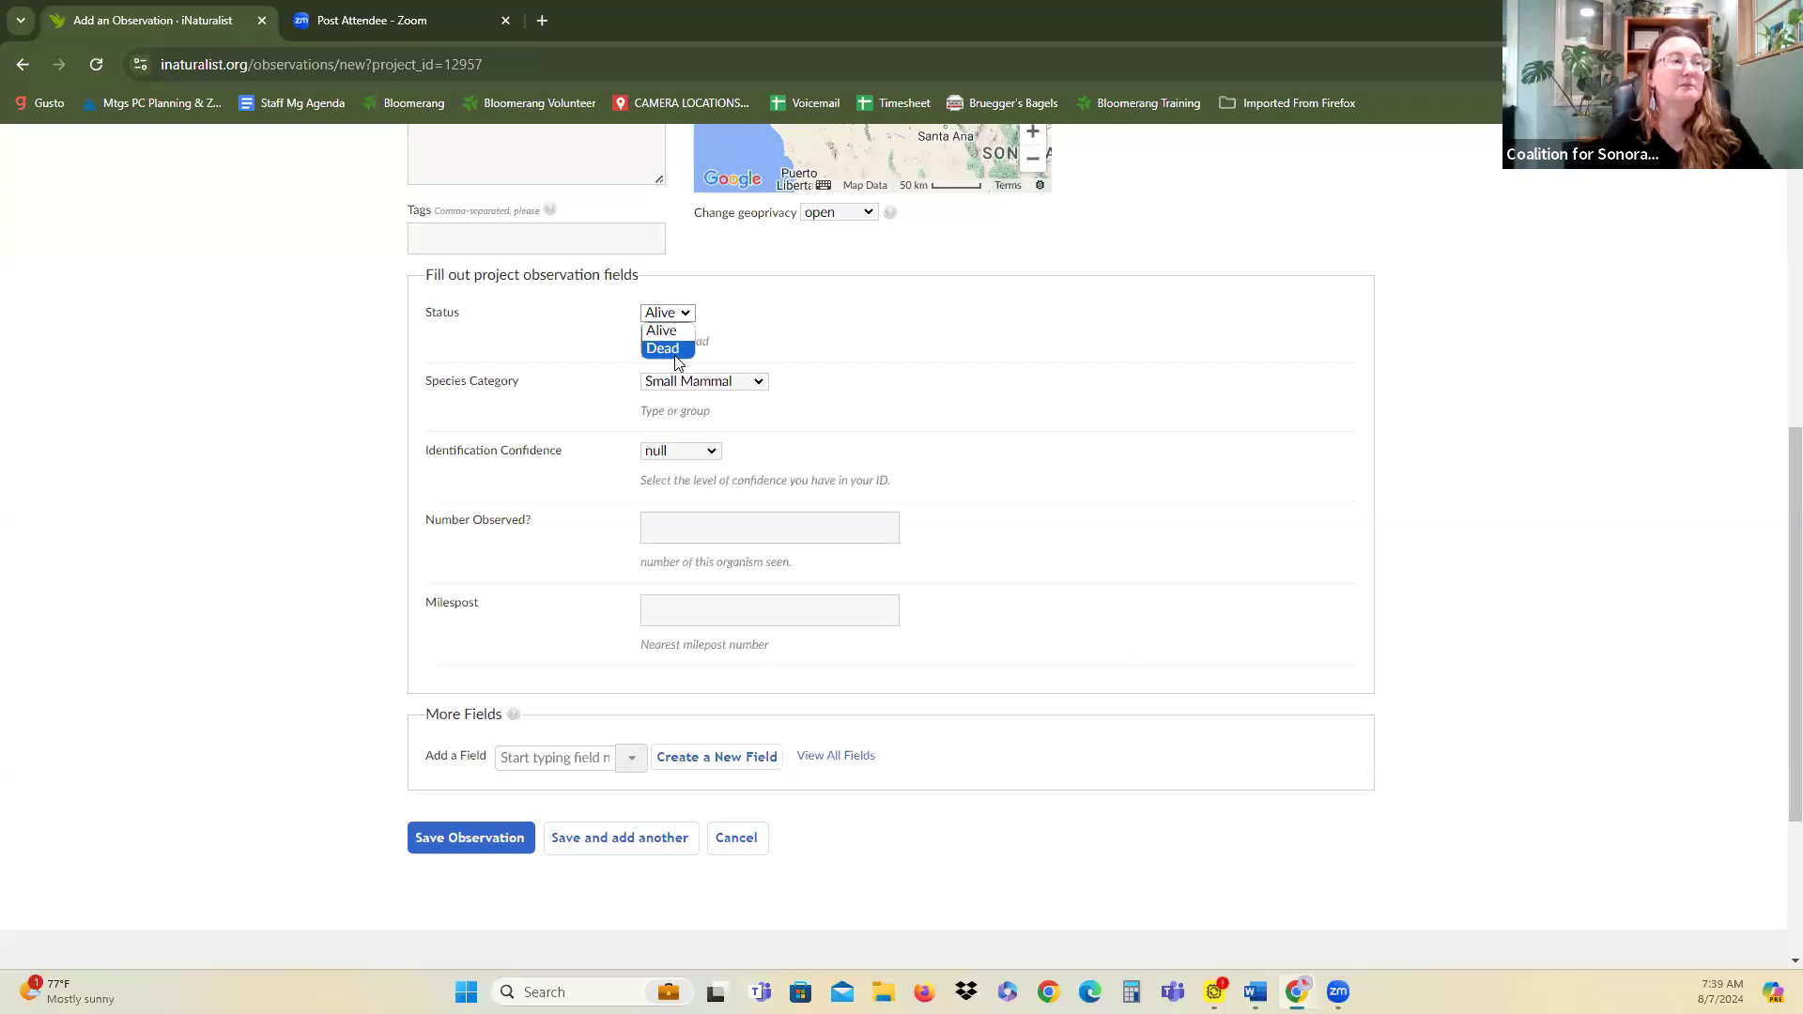
pyautogui.click(760, 336)
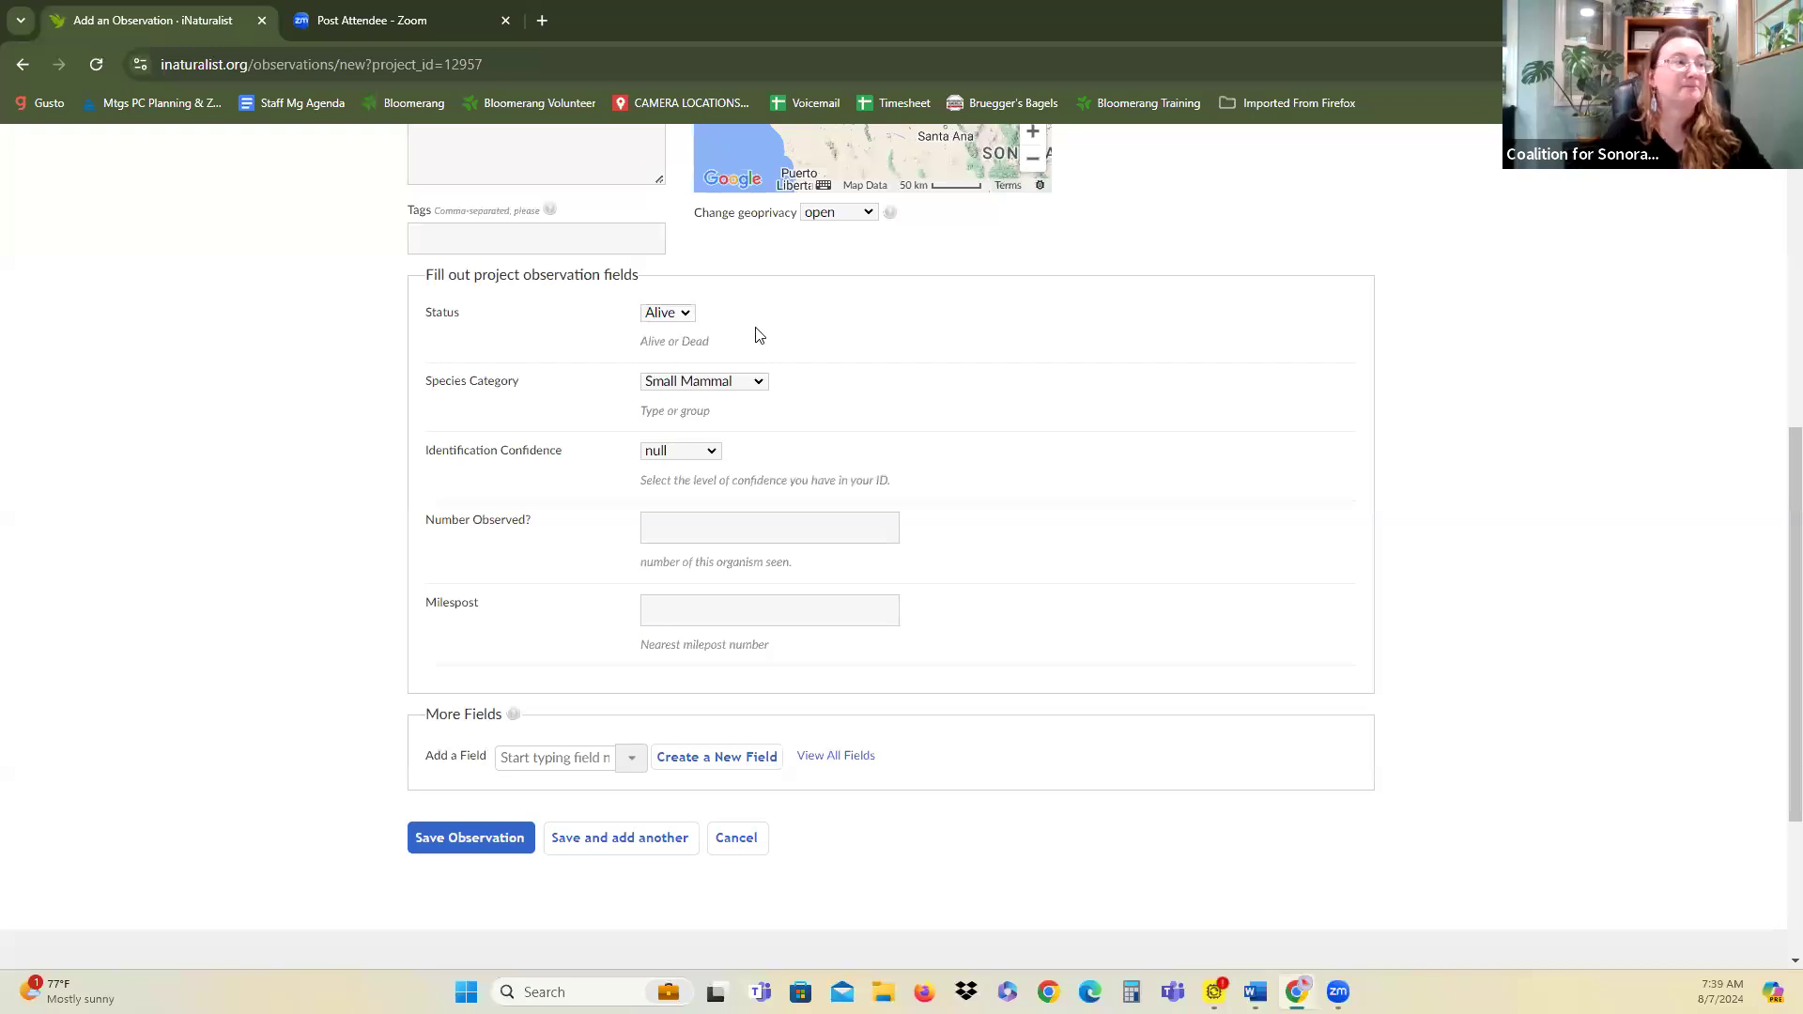
pyautogui.click(752, 382)
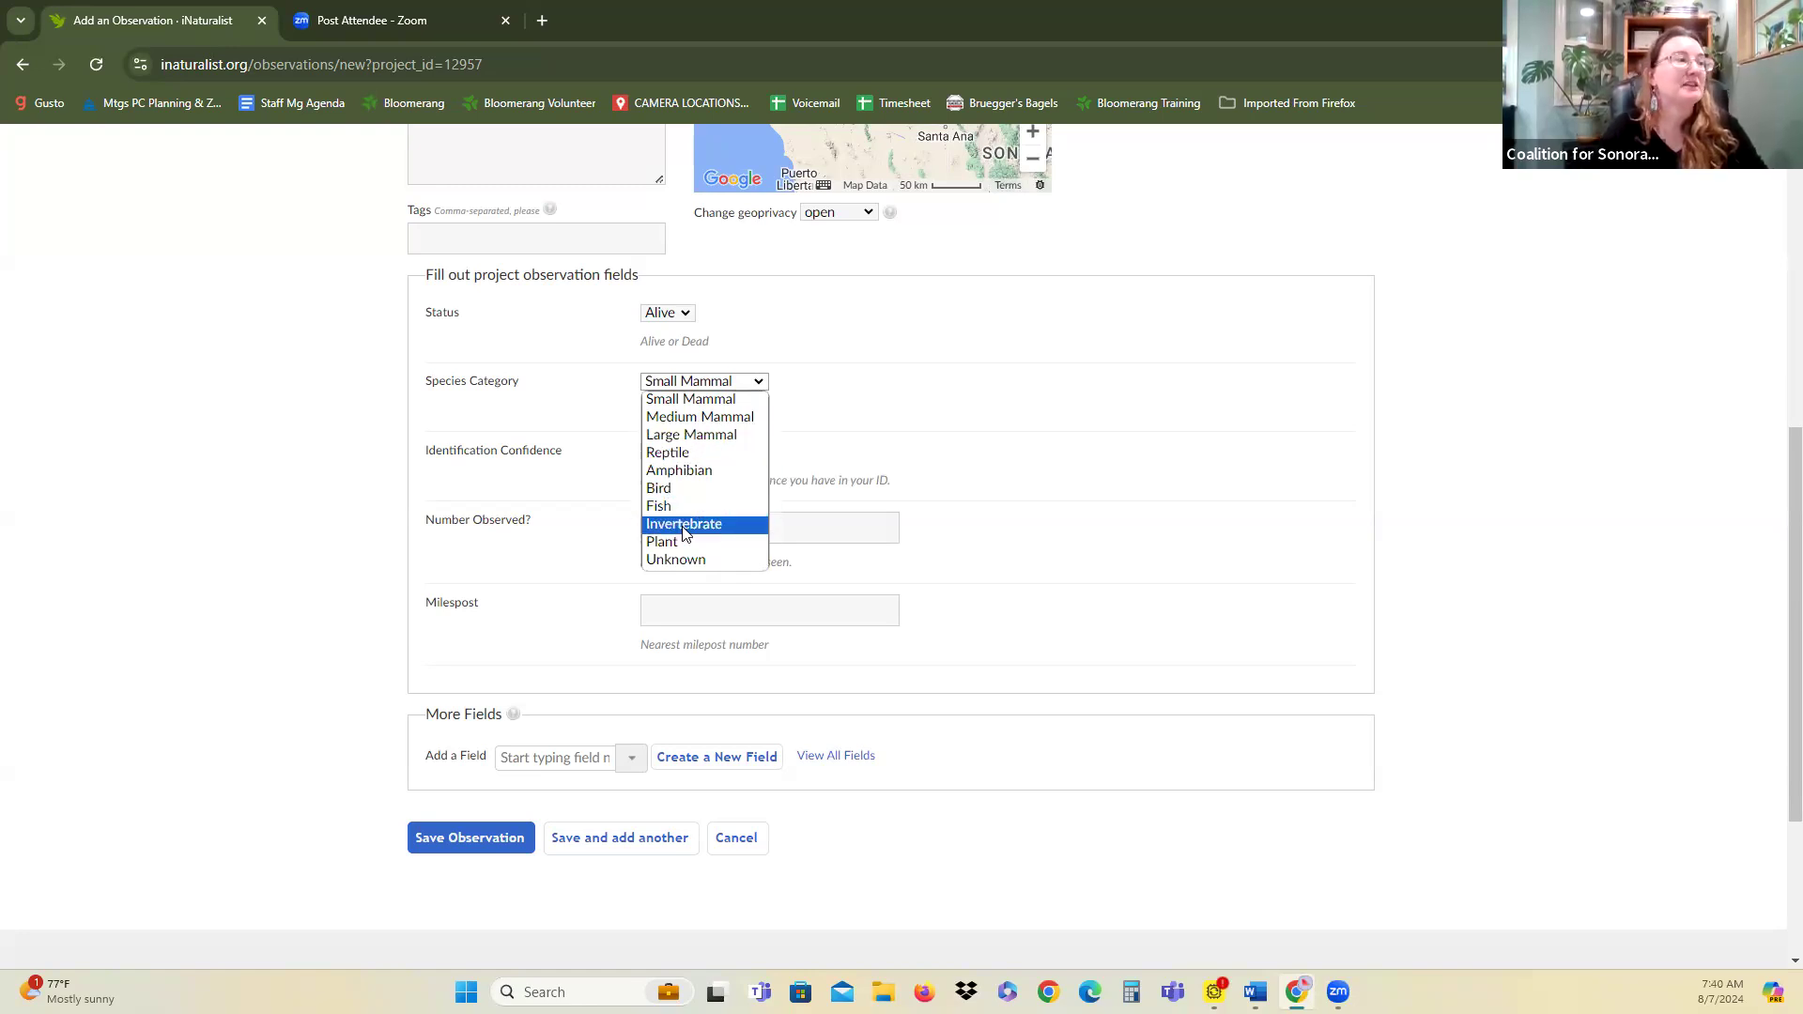
pyautogui.click(874, 437)
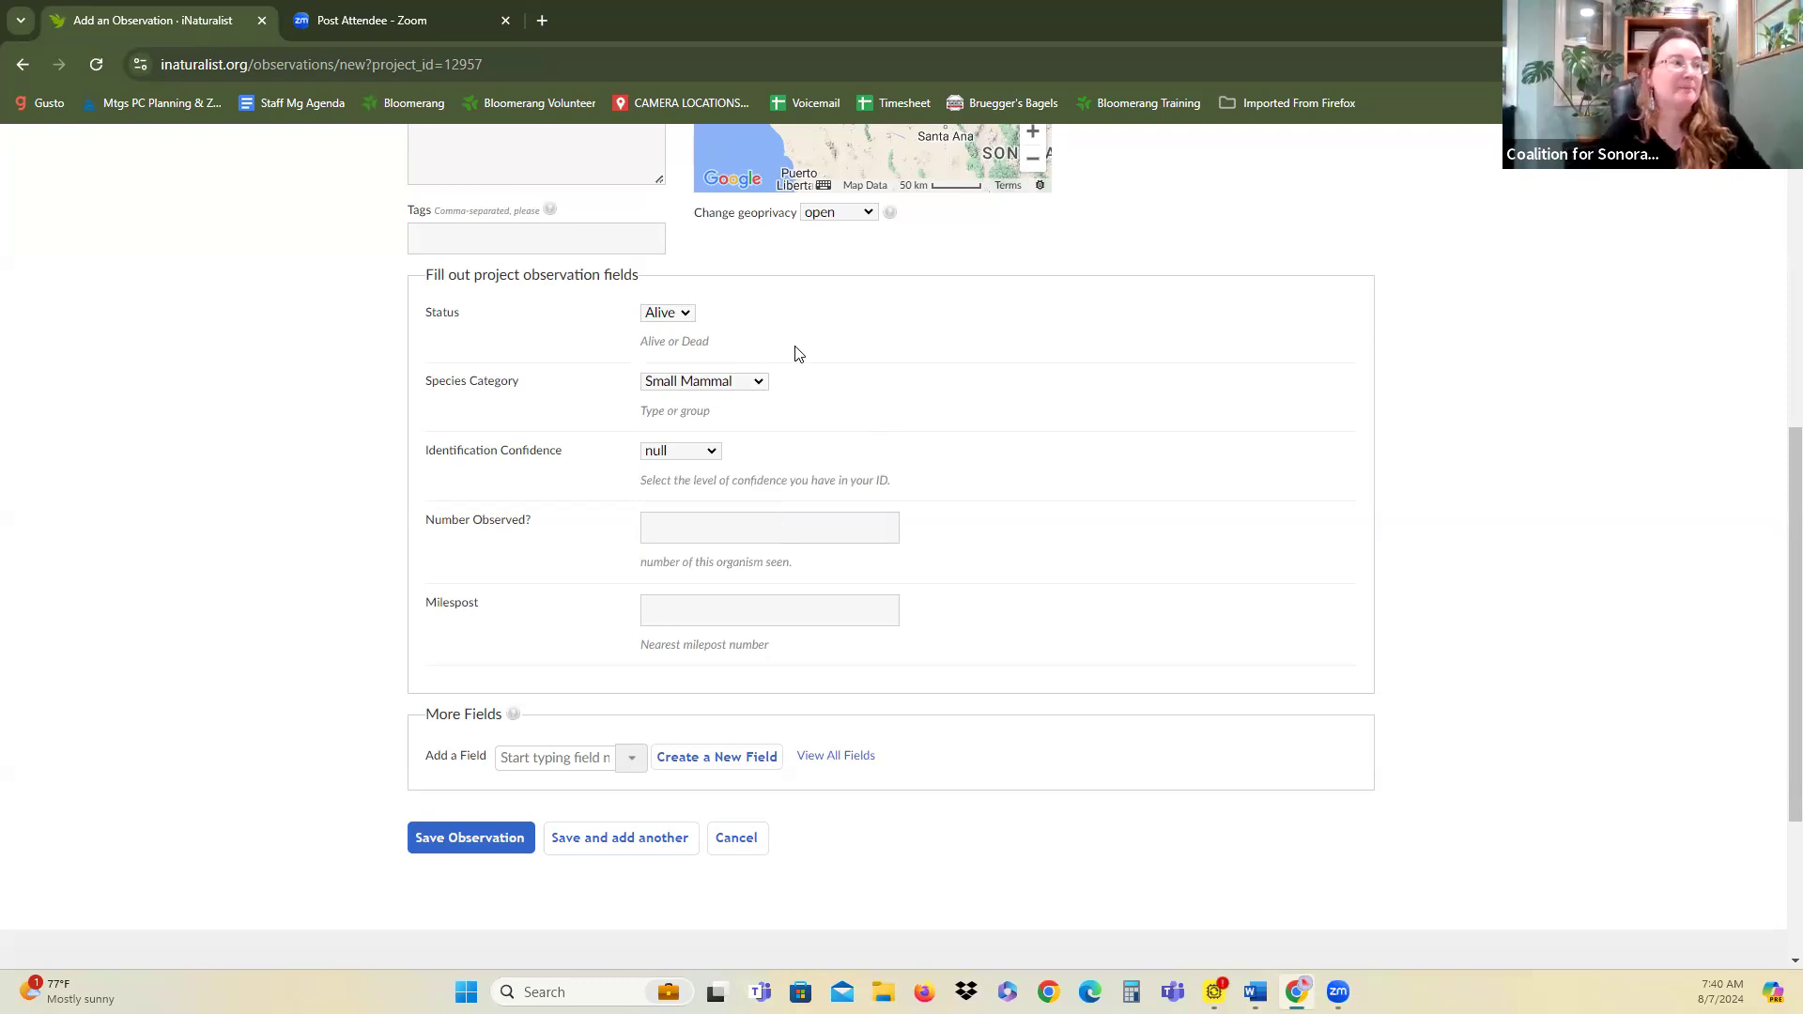
# Examine the Identification Confidence options and the Number Observed and Milespost fields without entering anything.
pyautogui.click(711, 455)
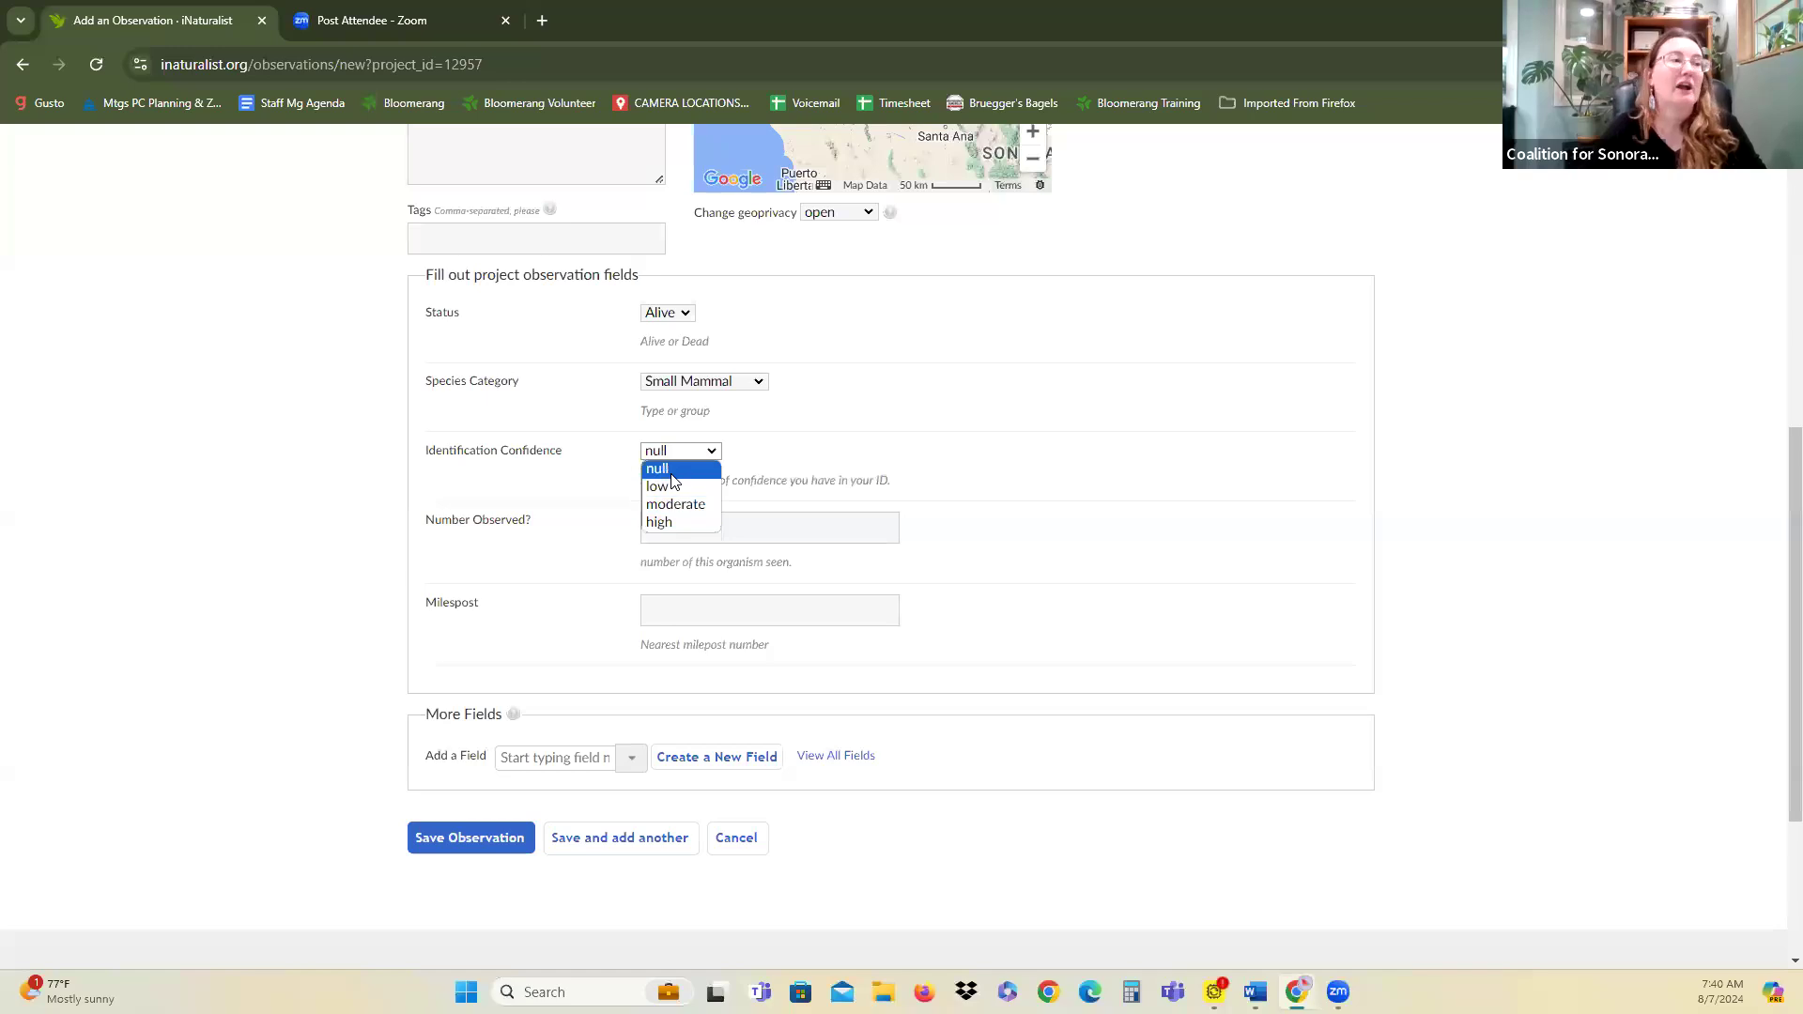
pyautogui.click(796, 470)
pyautogui.click(795, 530)
pyautogui.click(958, 514)
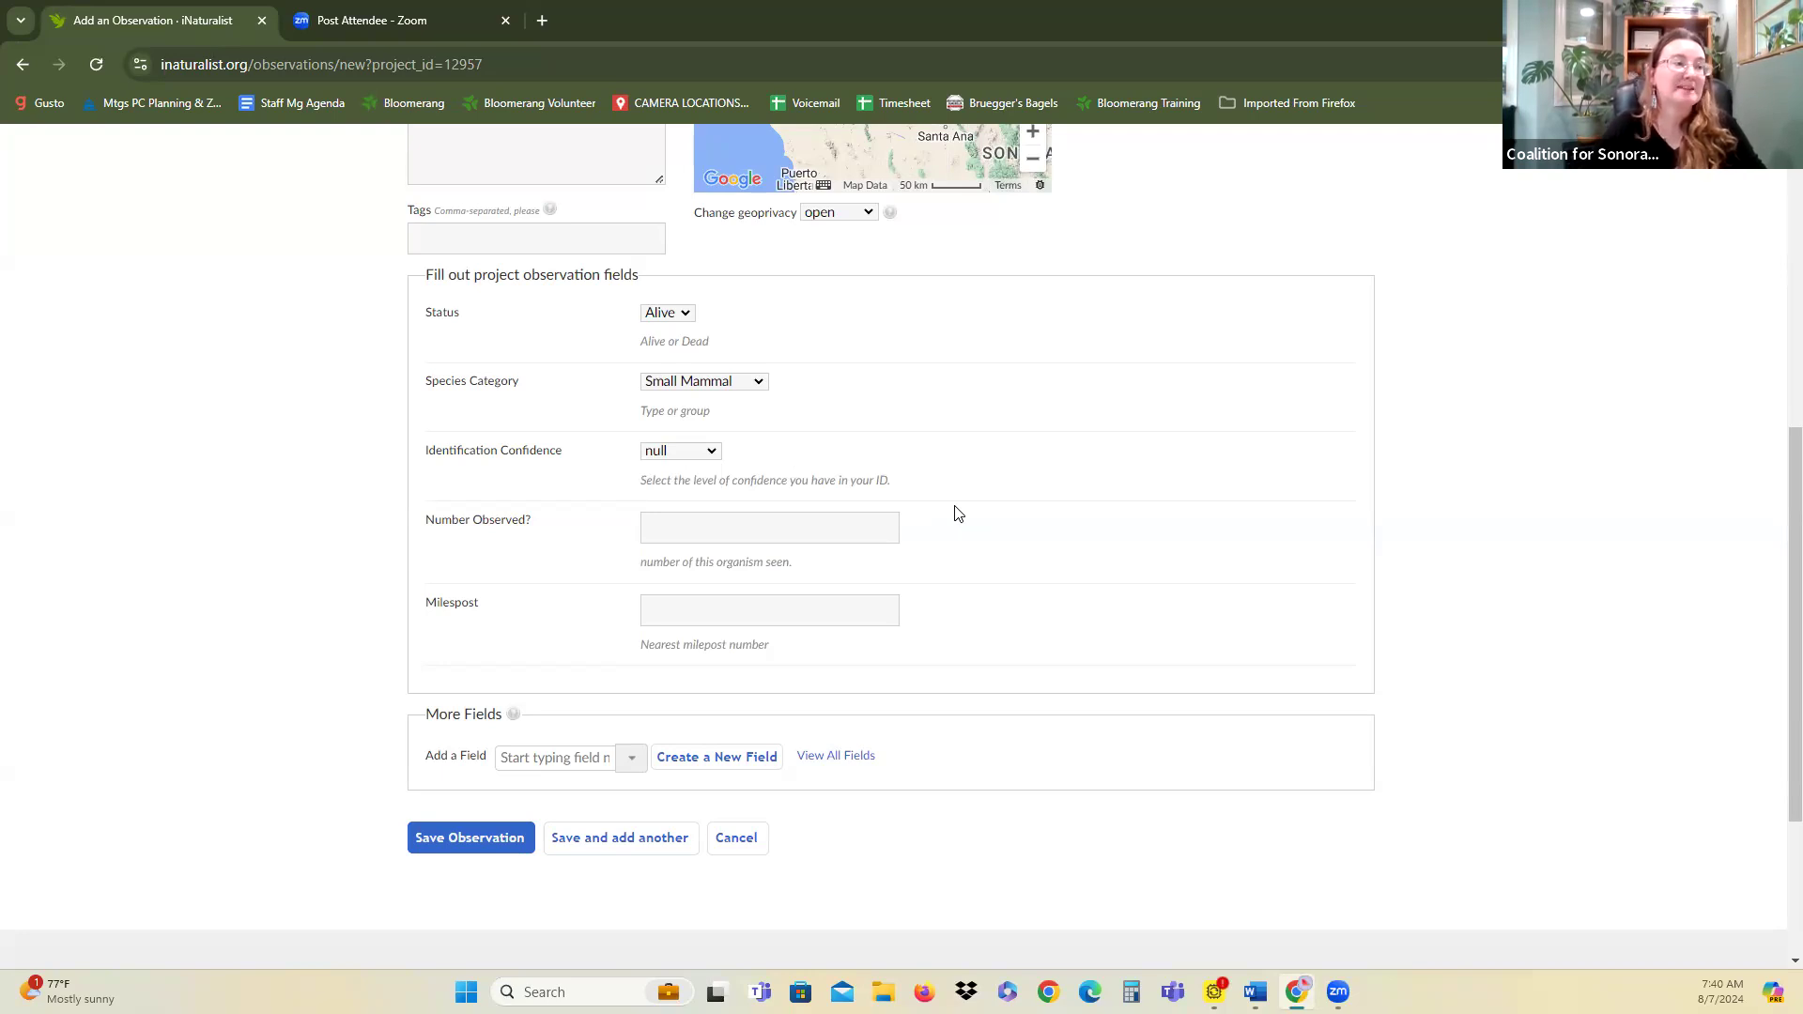
pyautogui.click(845, 606)
pyautogui.click(1050, 609)
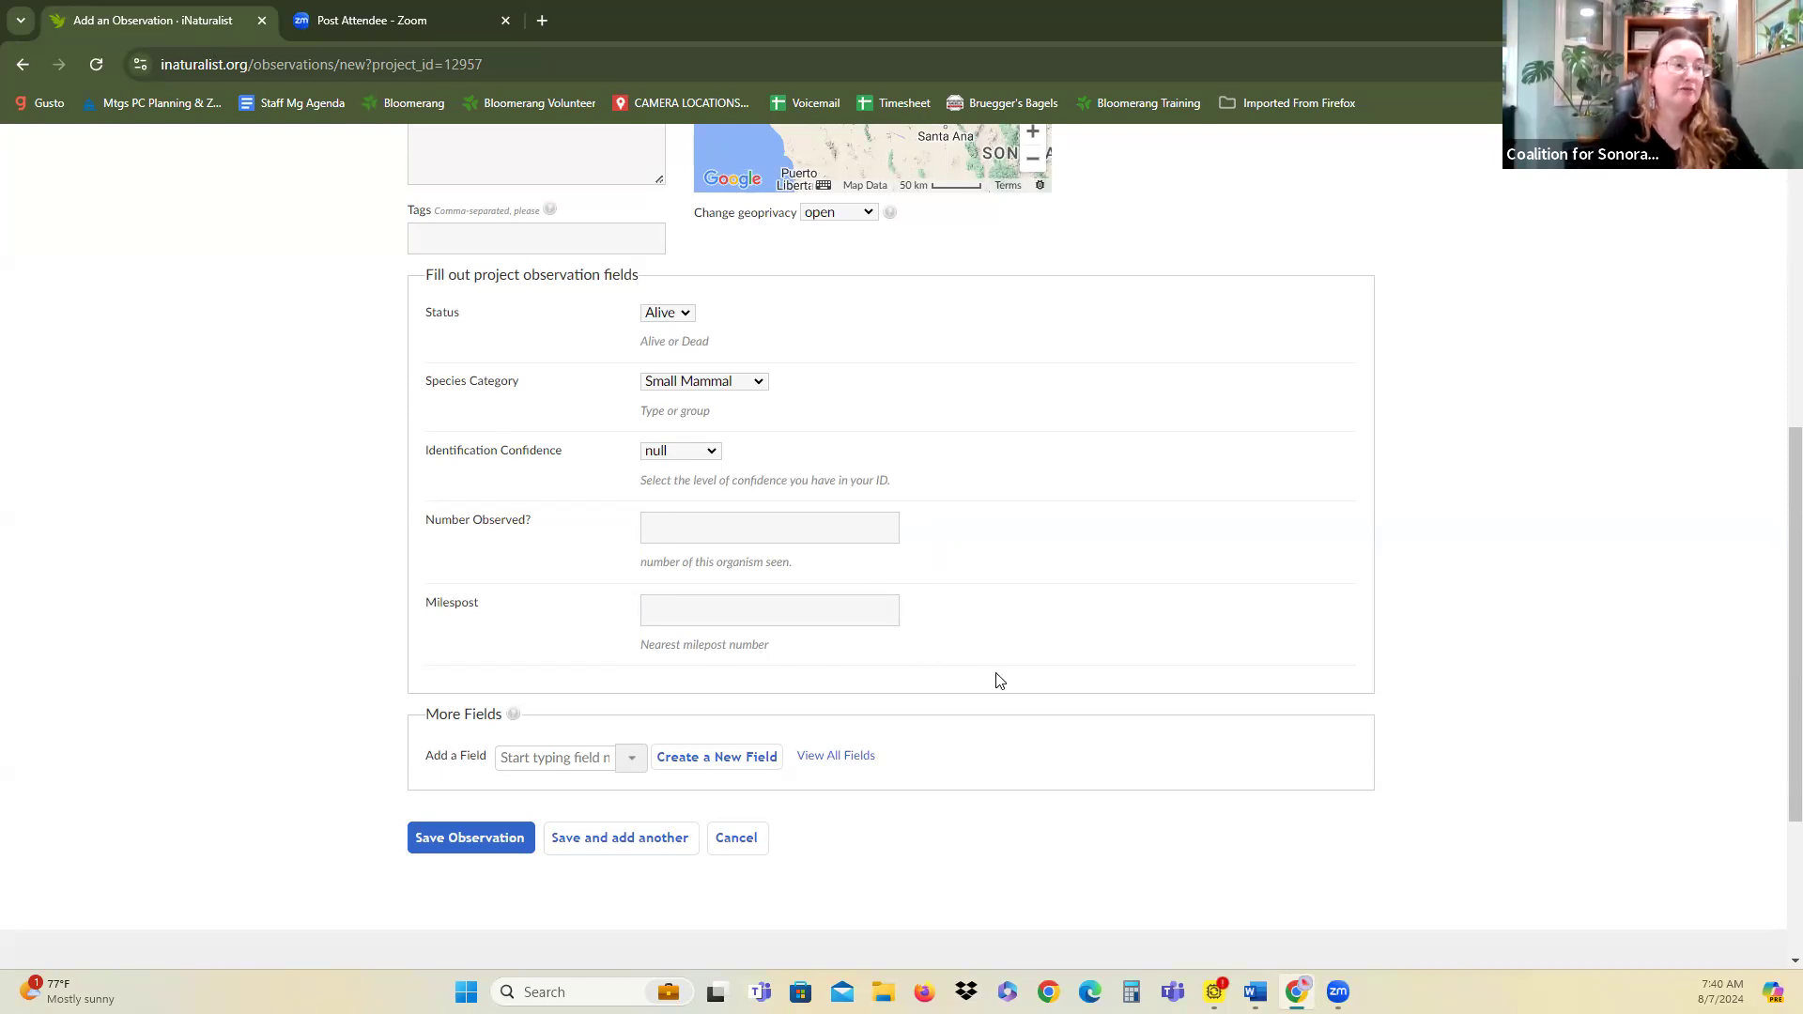
# Look over the observation form's main fields for species, date, notes, location map and media.
pyautogui.scroll(7, 999, 680)
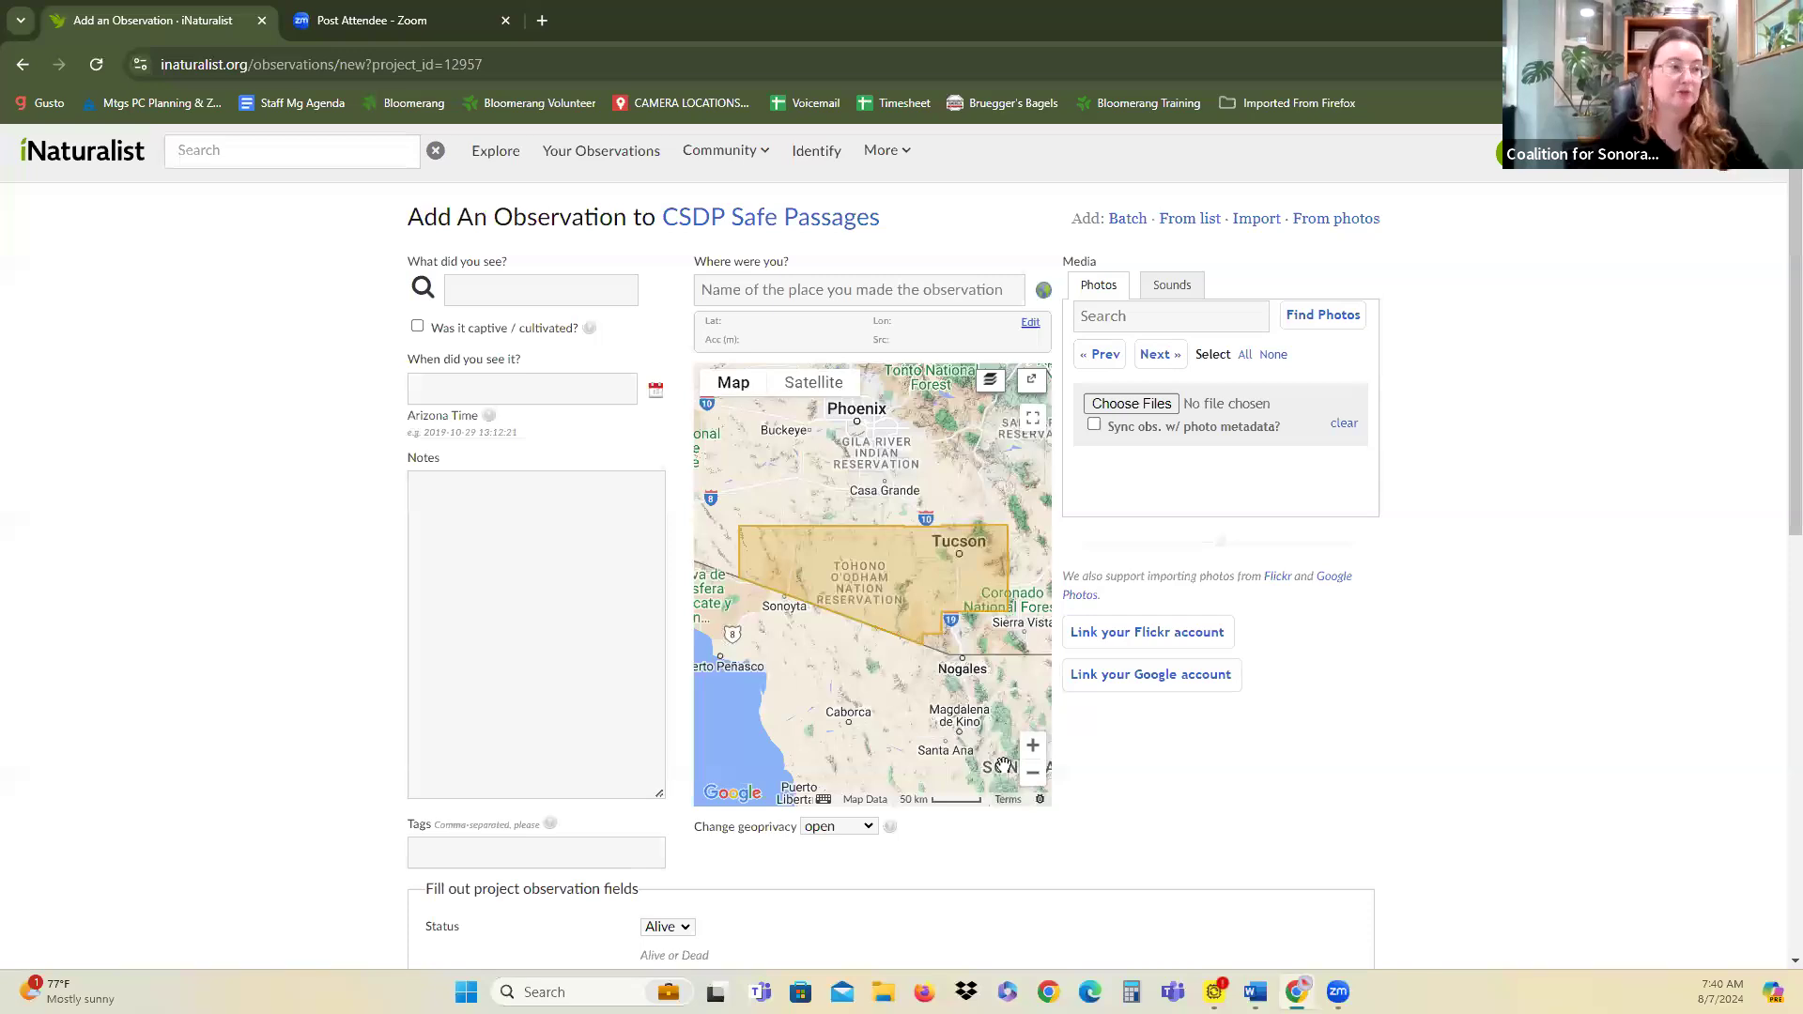
pyautogui.scroll(-1, 1033, 657)
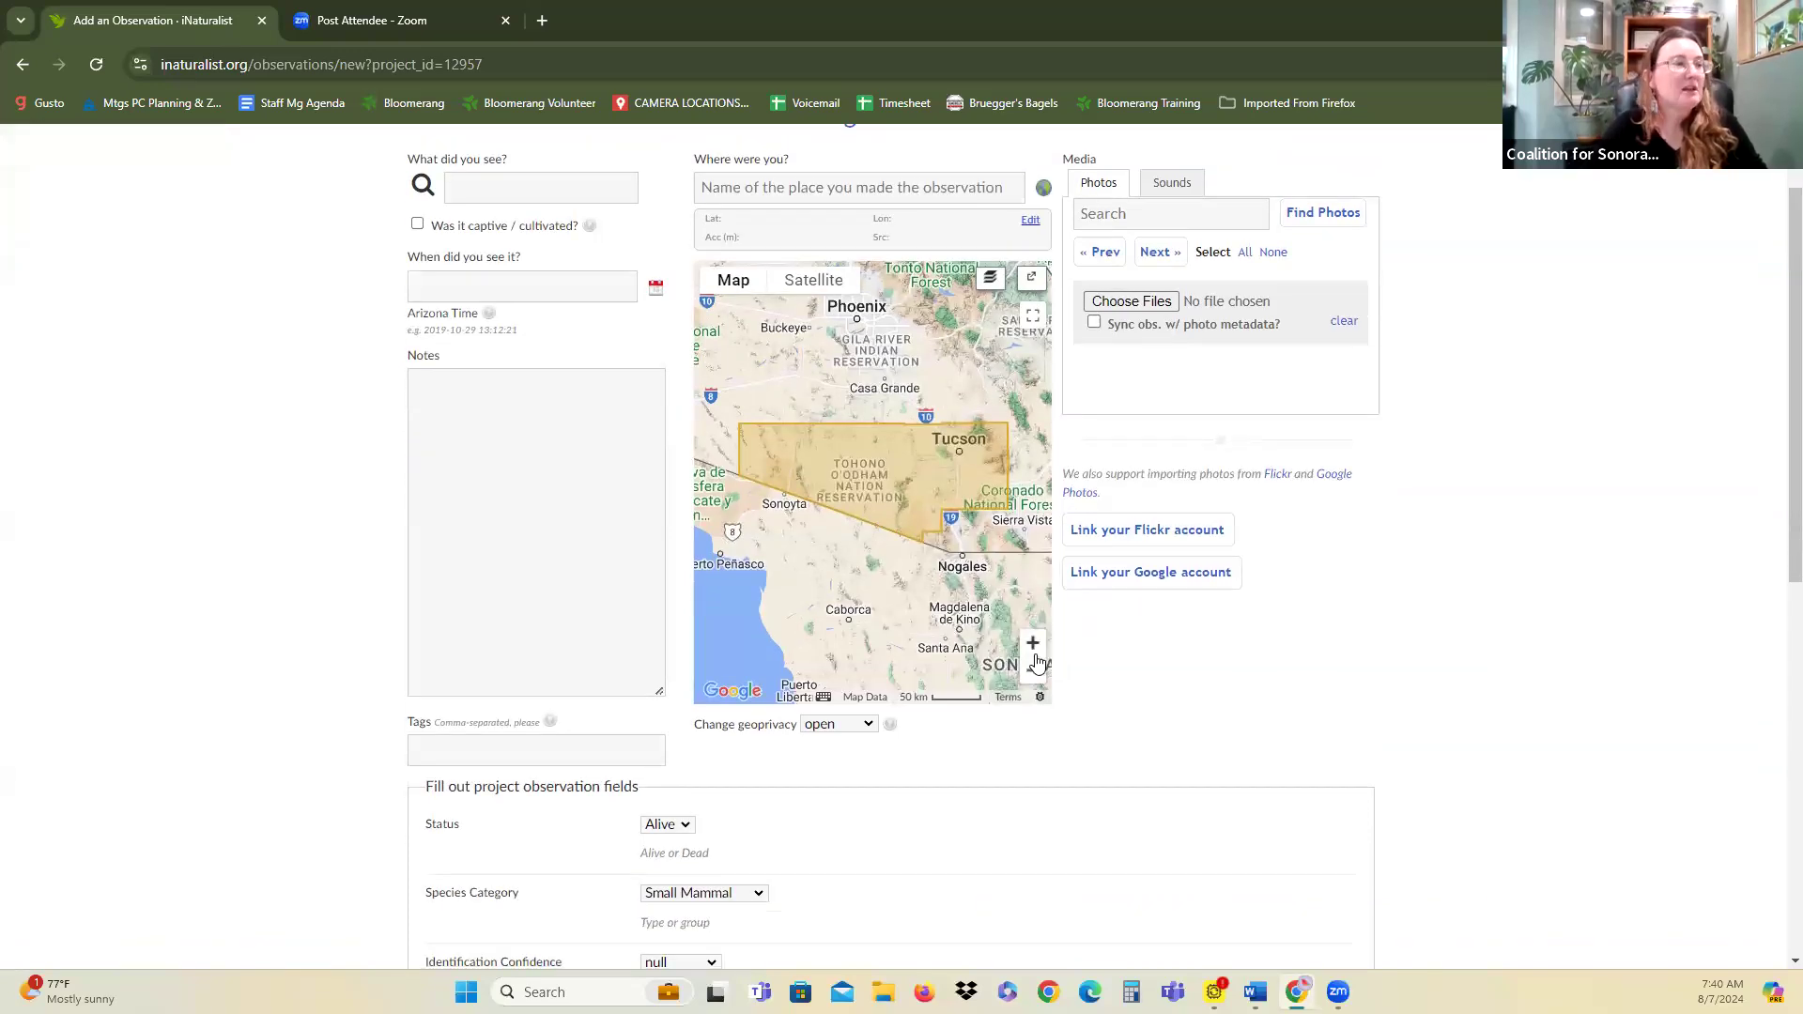
pyautogui.scroll(1, 1042, 657)
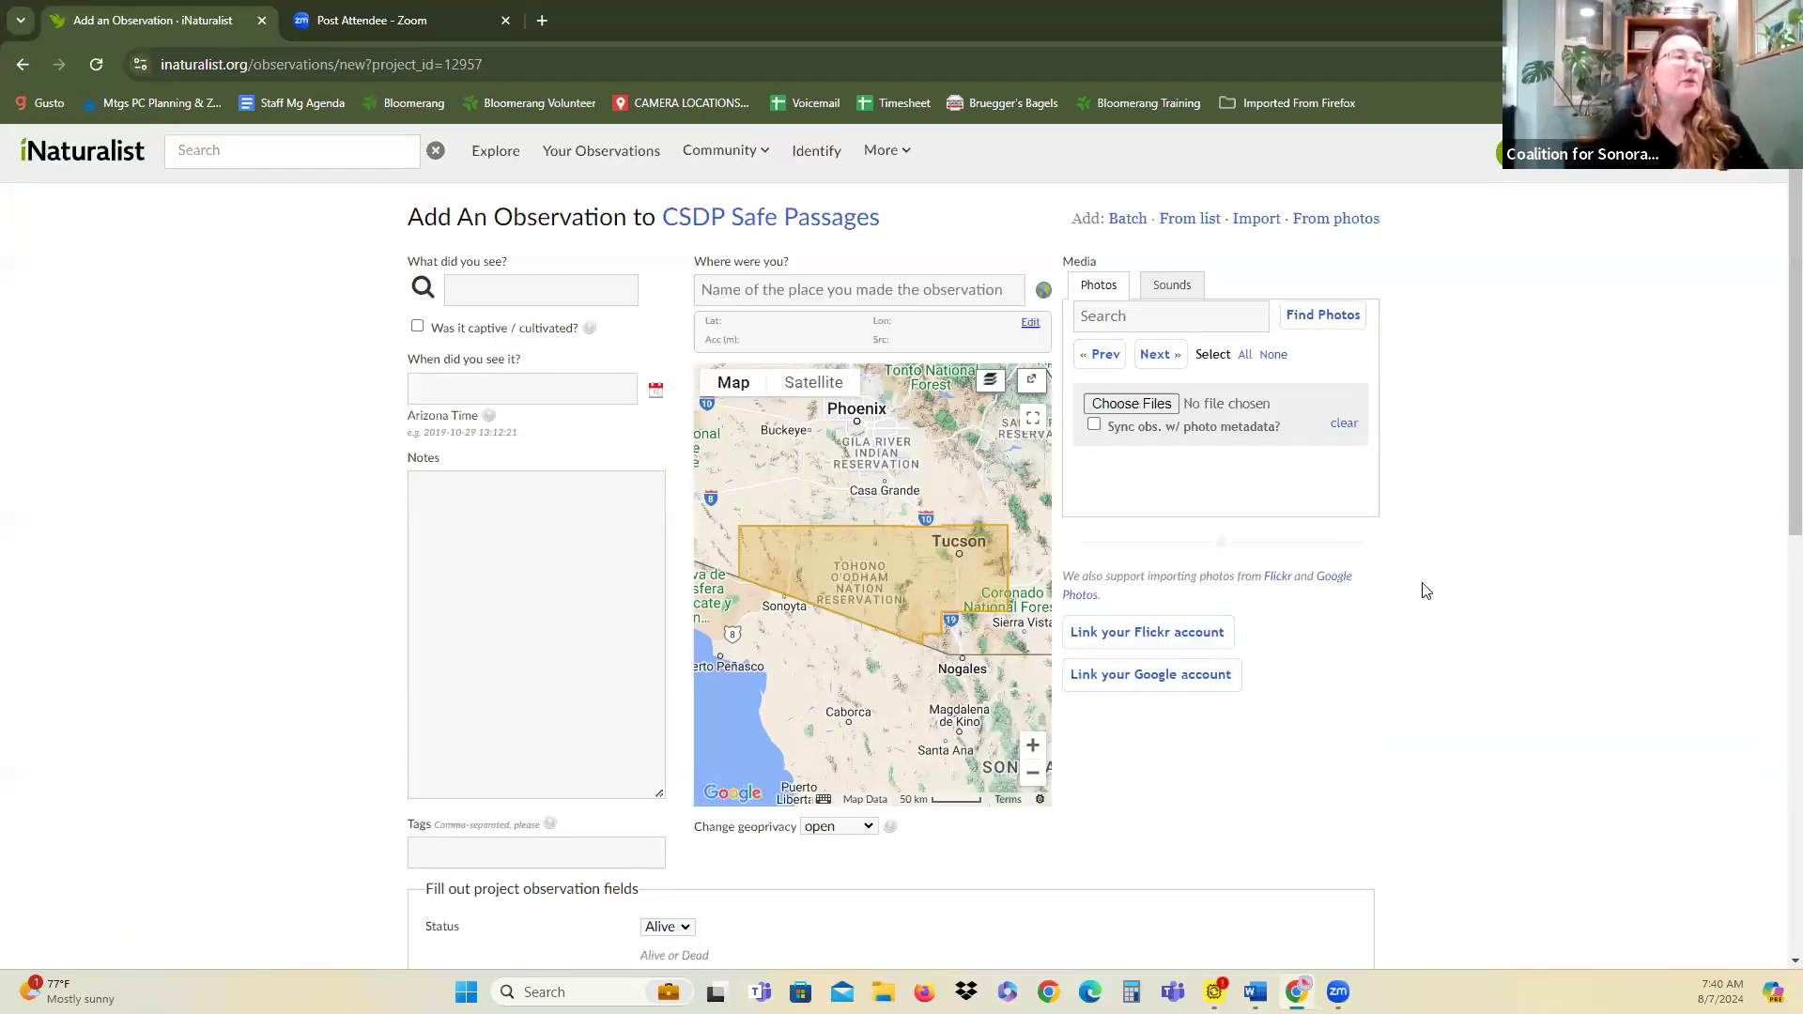
pyautogui.scroll(-1, 902, 470)
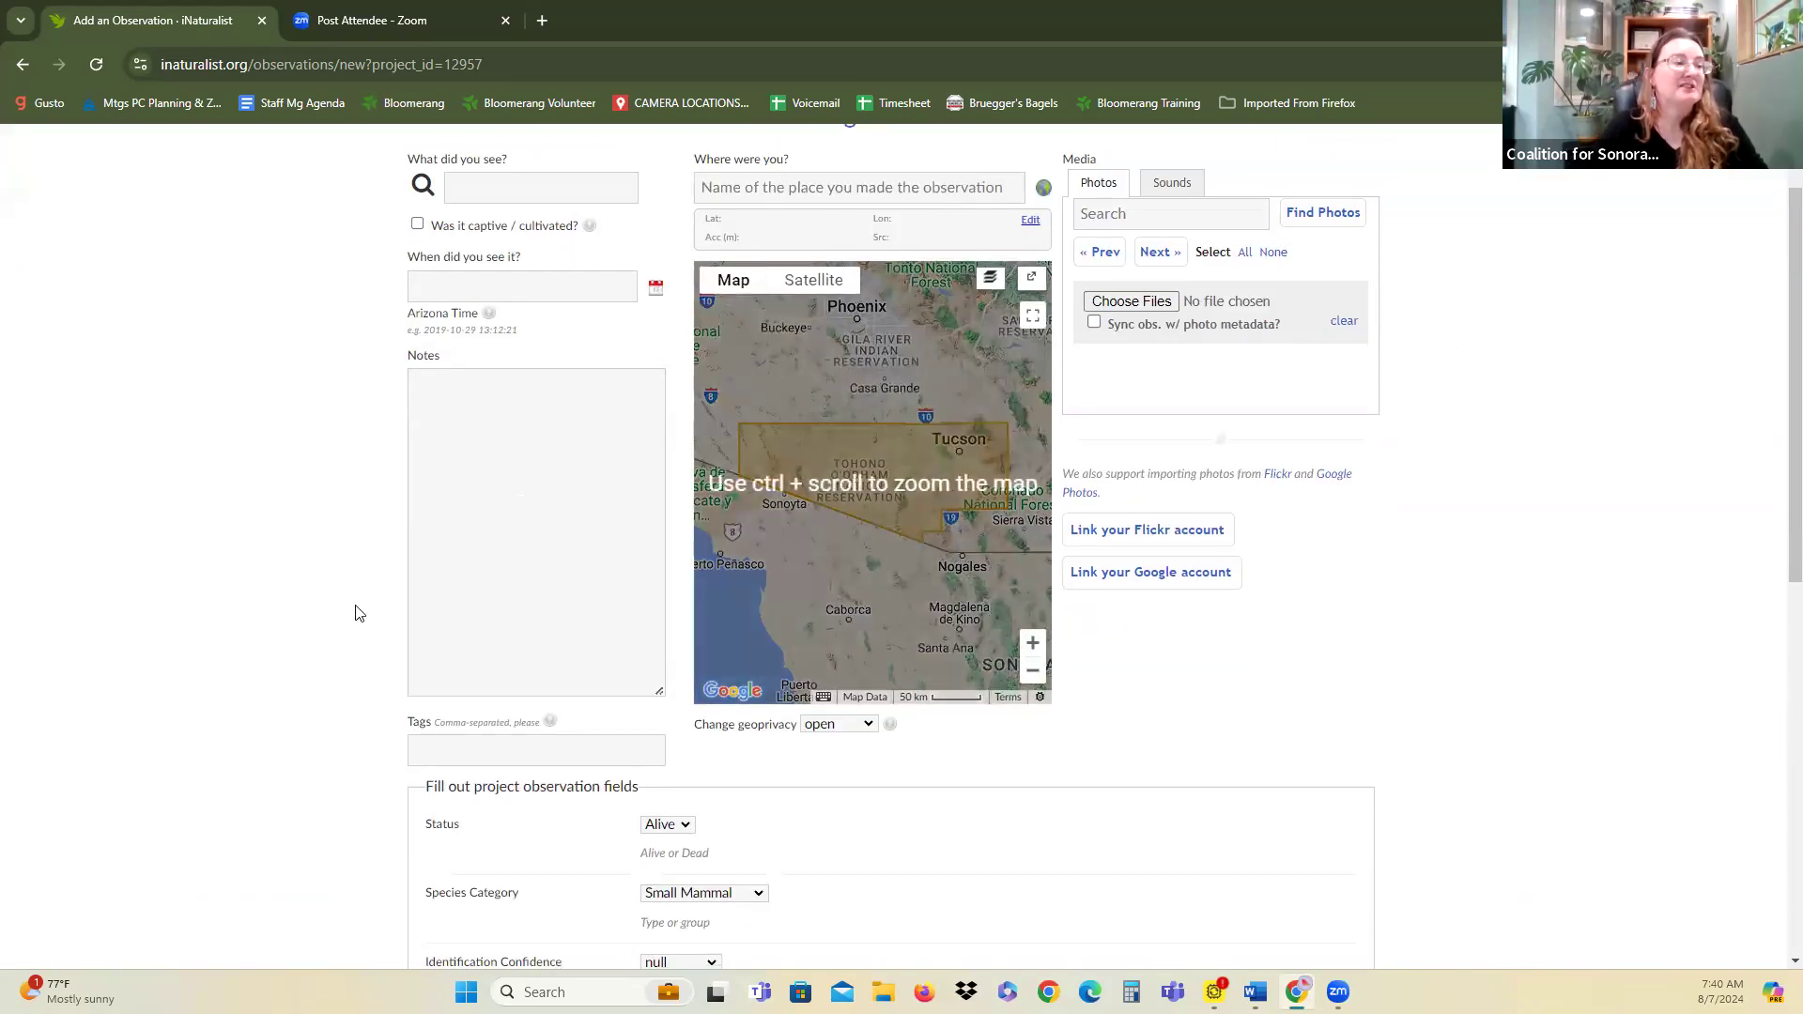
pyautogui.scroll(1, 355, 613)
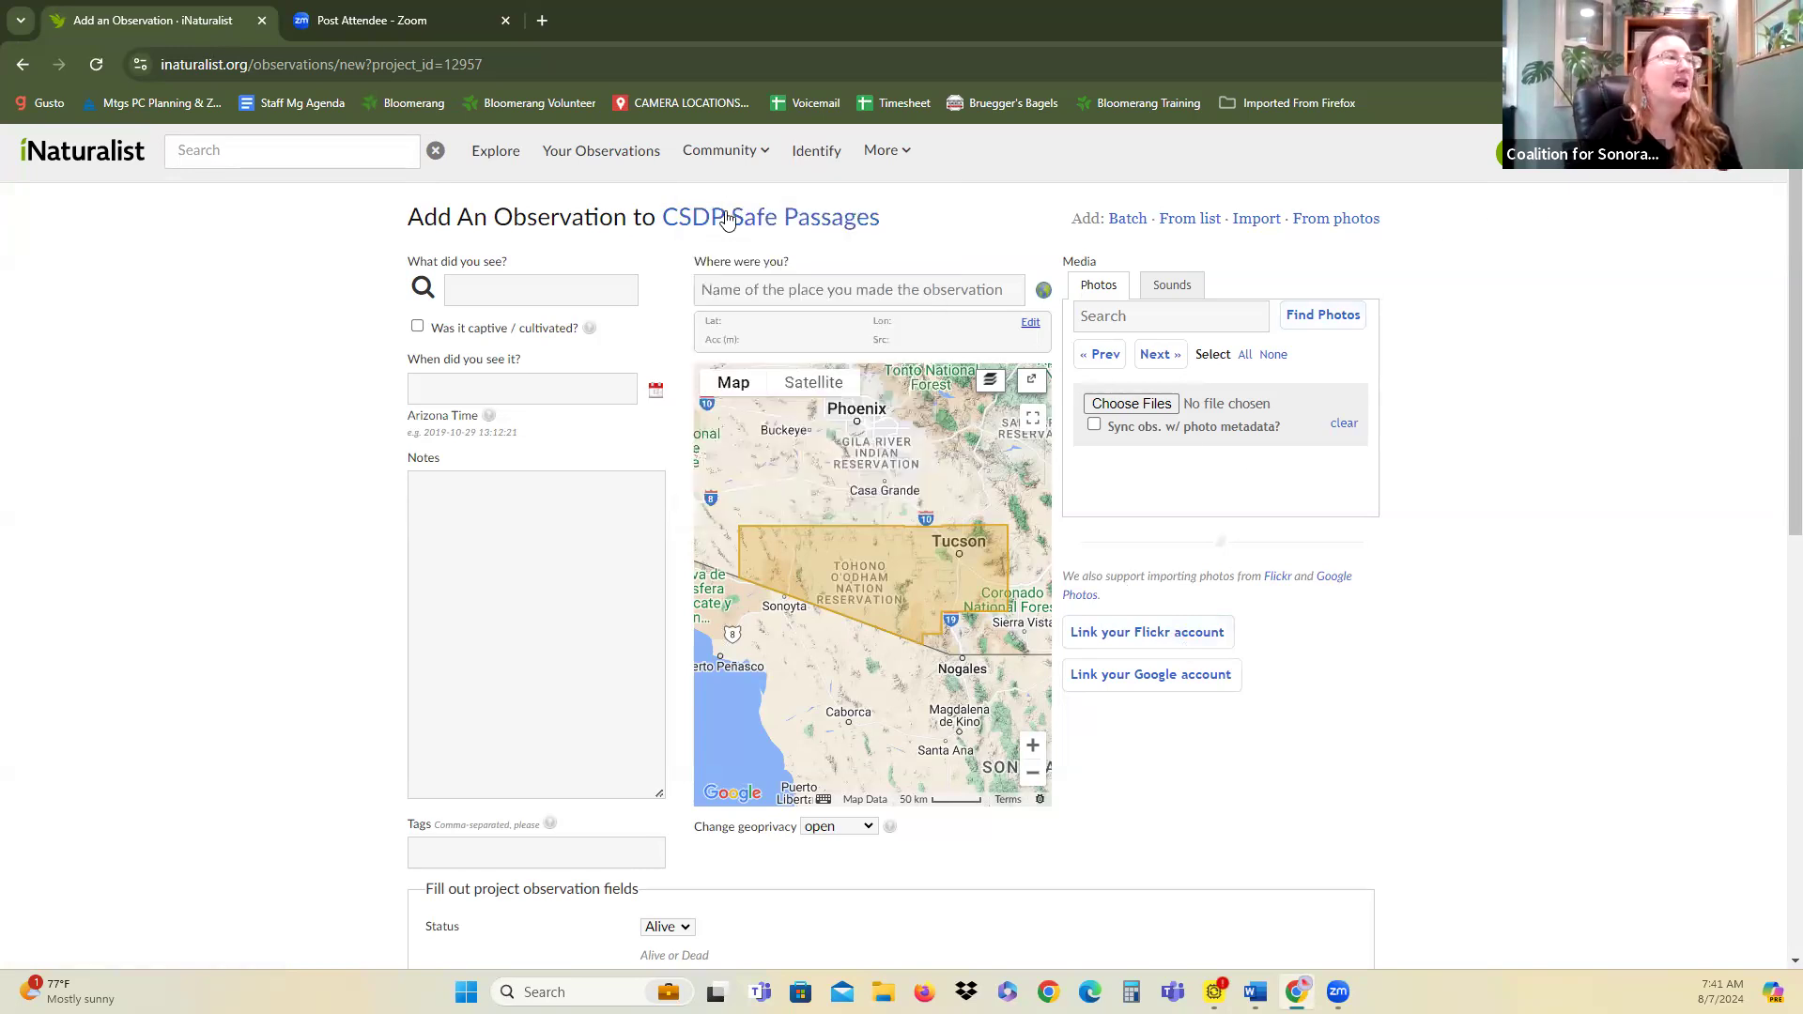
# Return to the CSDP Safe Passages project page and open a Mammals roadkill observation from its recent observations.
pyautogui.click(850, 220)
pyautogui.scroll(-1, 850, 282)
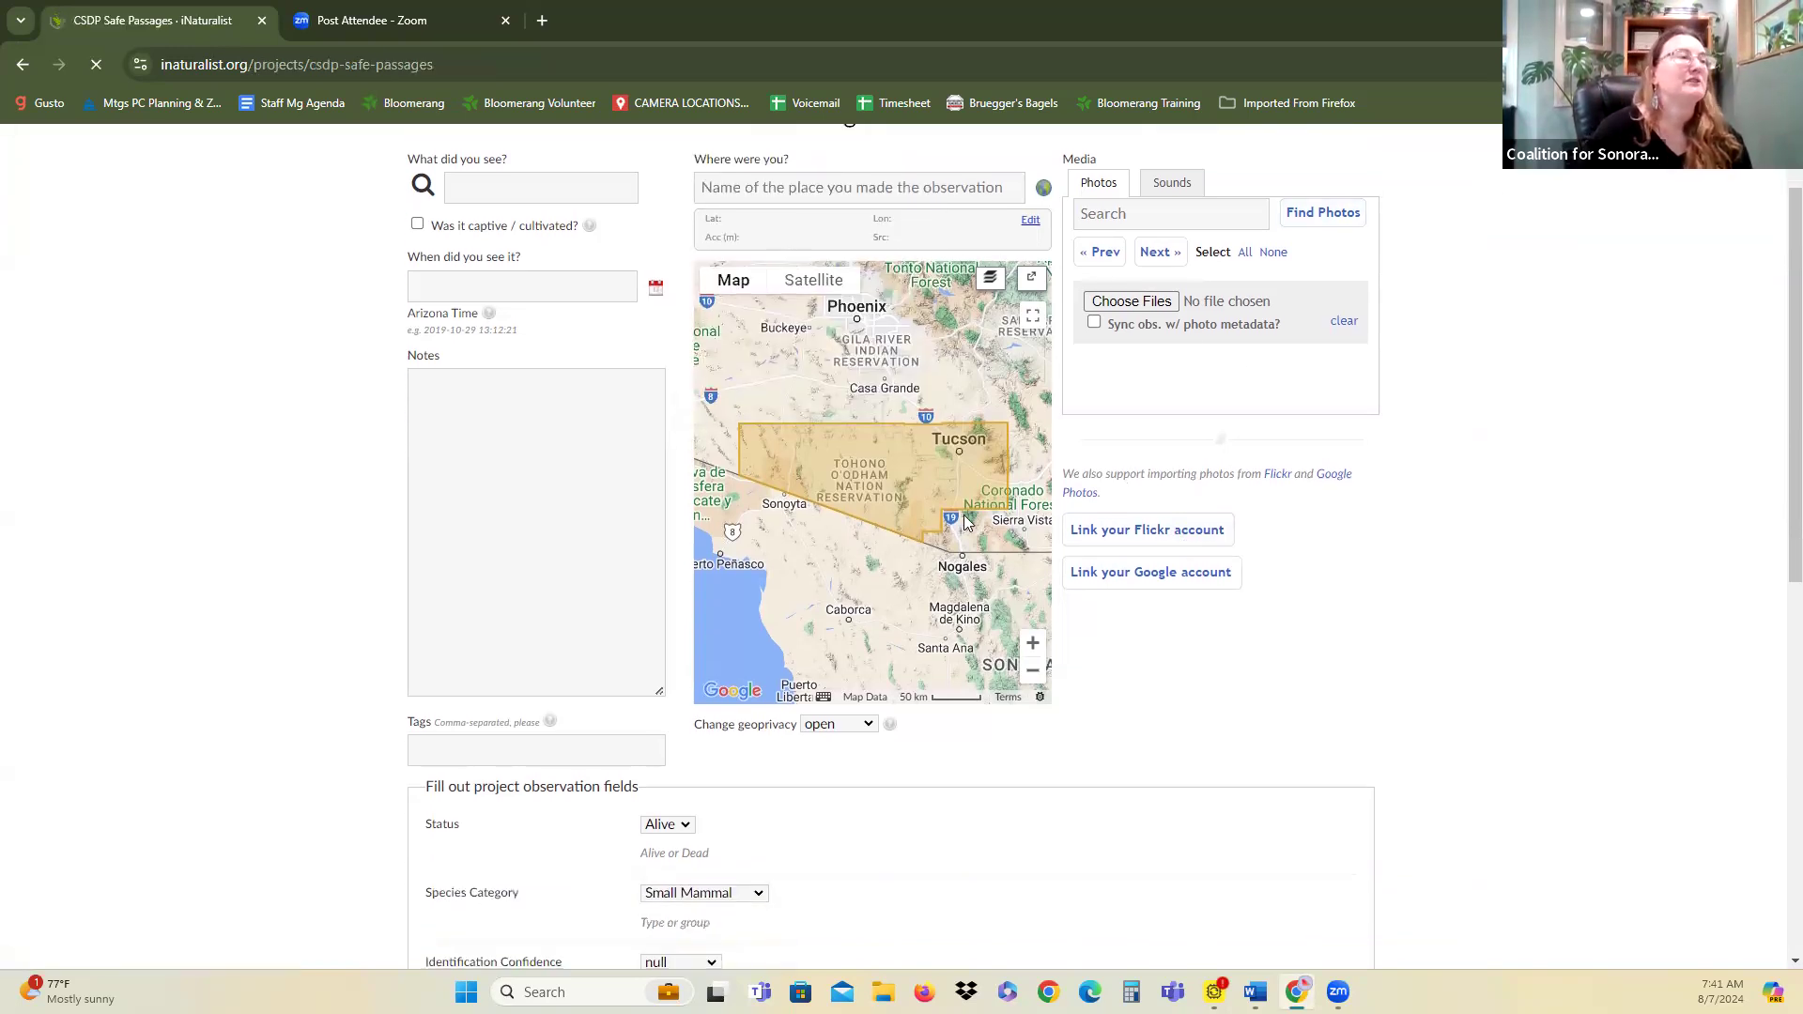
pyautogui.scroll(-7, 934, 530)
pyautogui.scroll(-13, 936, 537)
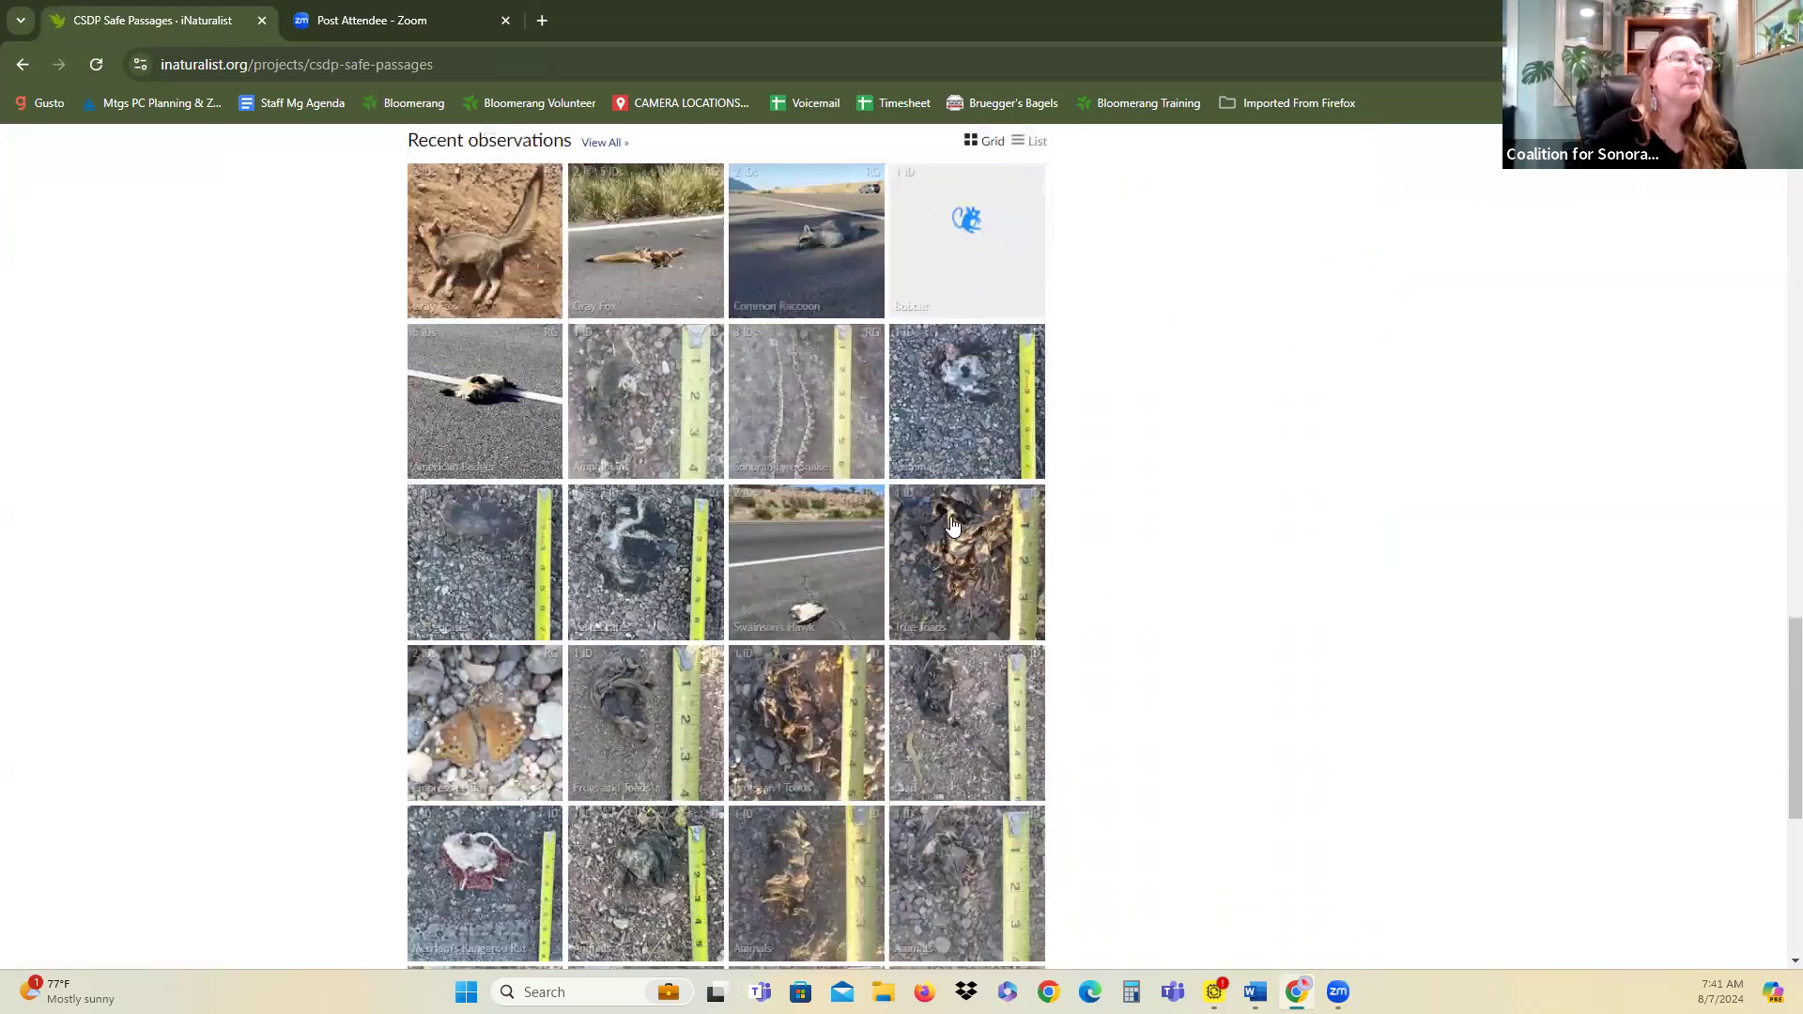
pyautogui.scroll(1, 952, 526)
pyautogui.click(963, 487)
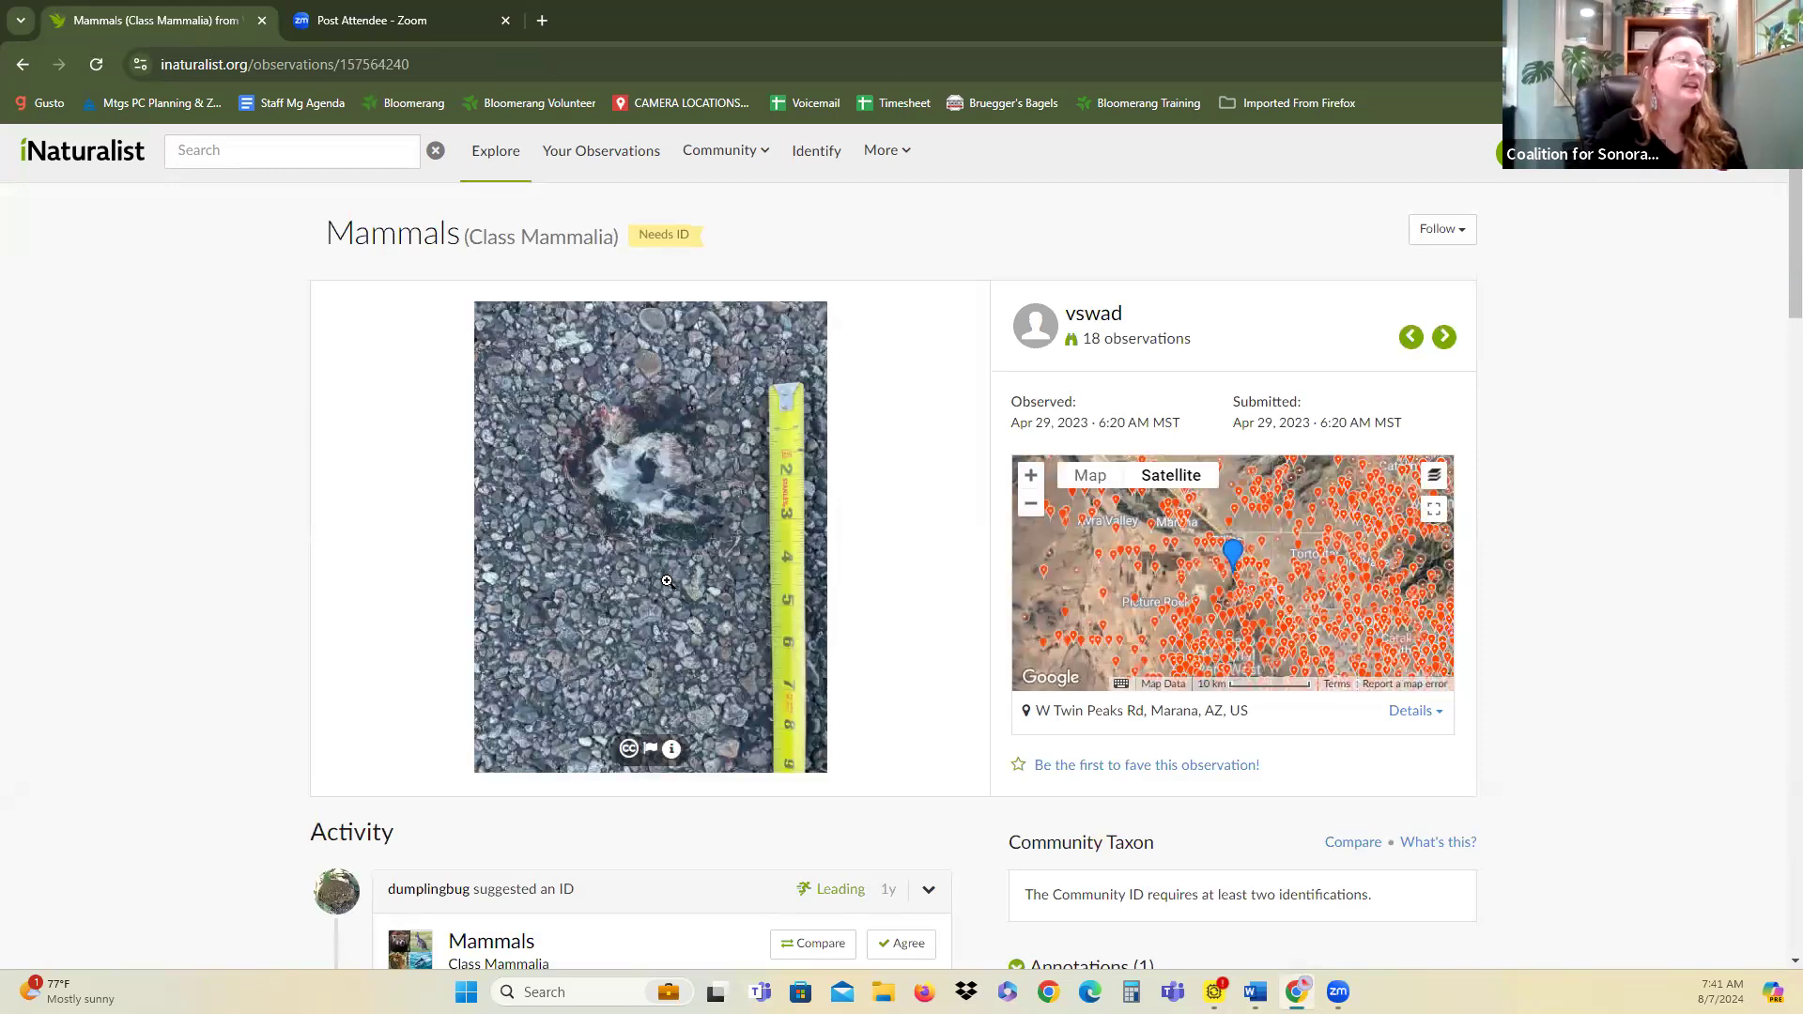
# Examine the Mammals observation's photo, map, suggested identification, comment area, annotations and linked projects.
pyautogui.scroll(-5, 668, 582)
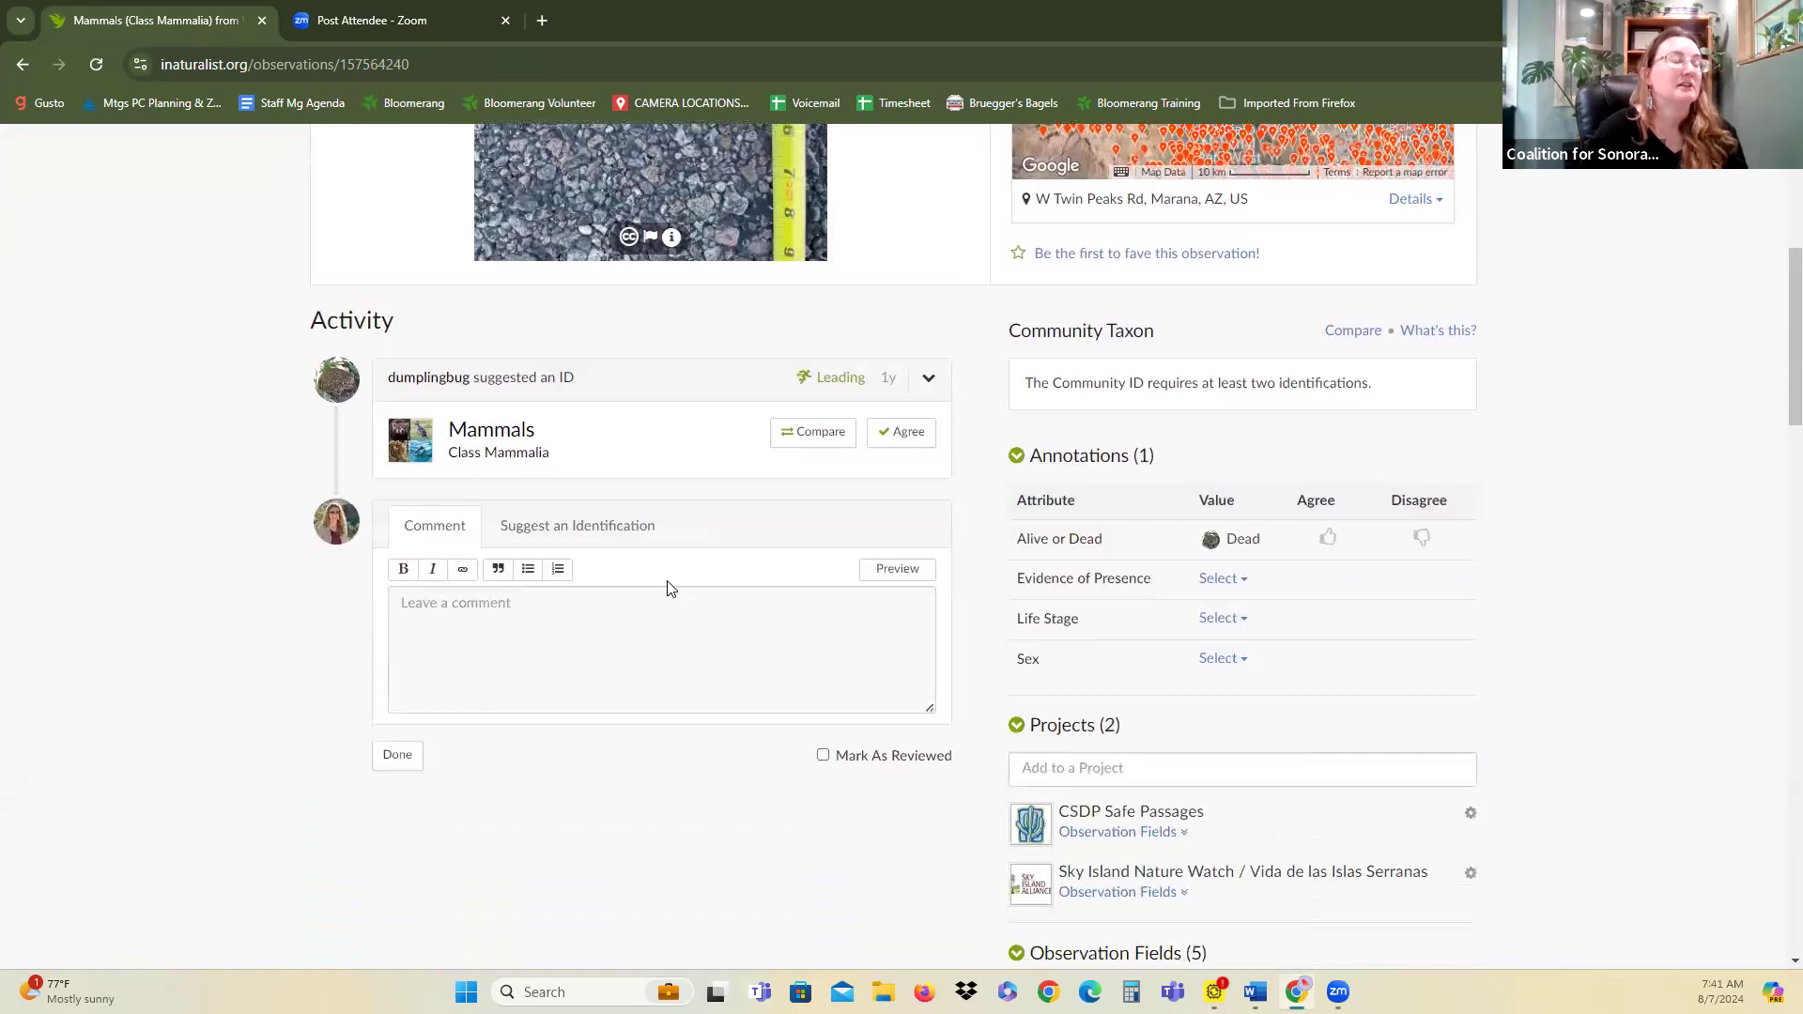
pyautogui.scroll(-1, 669, 582)
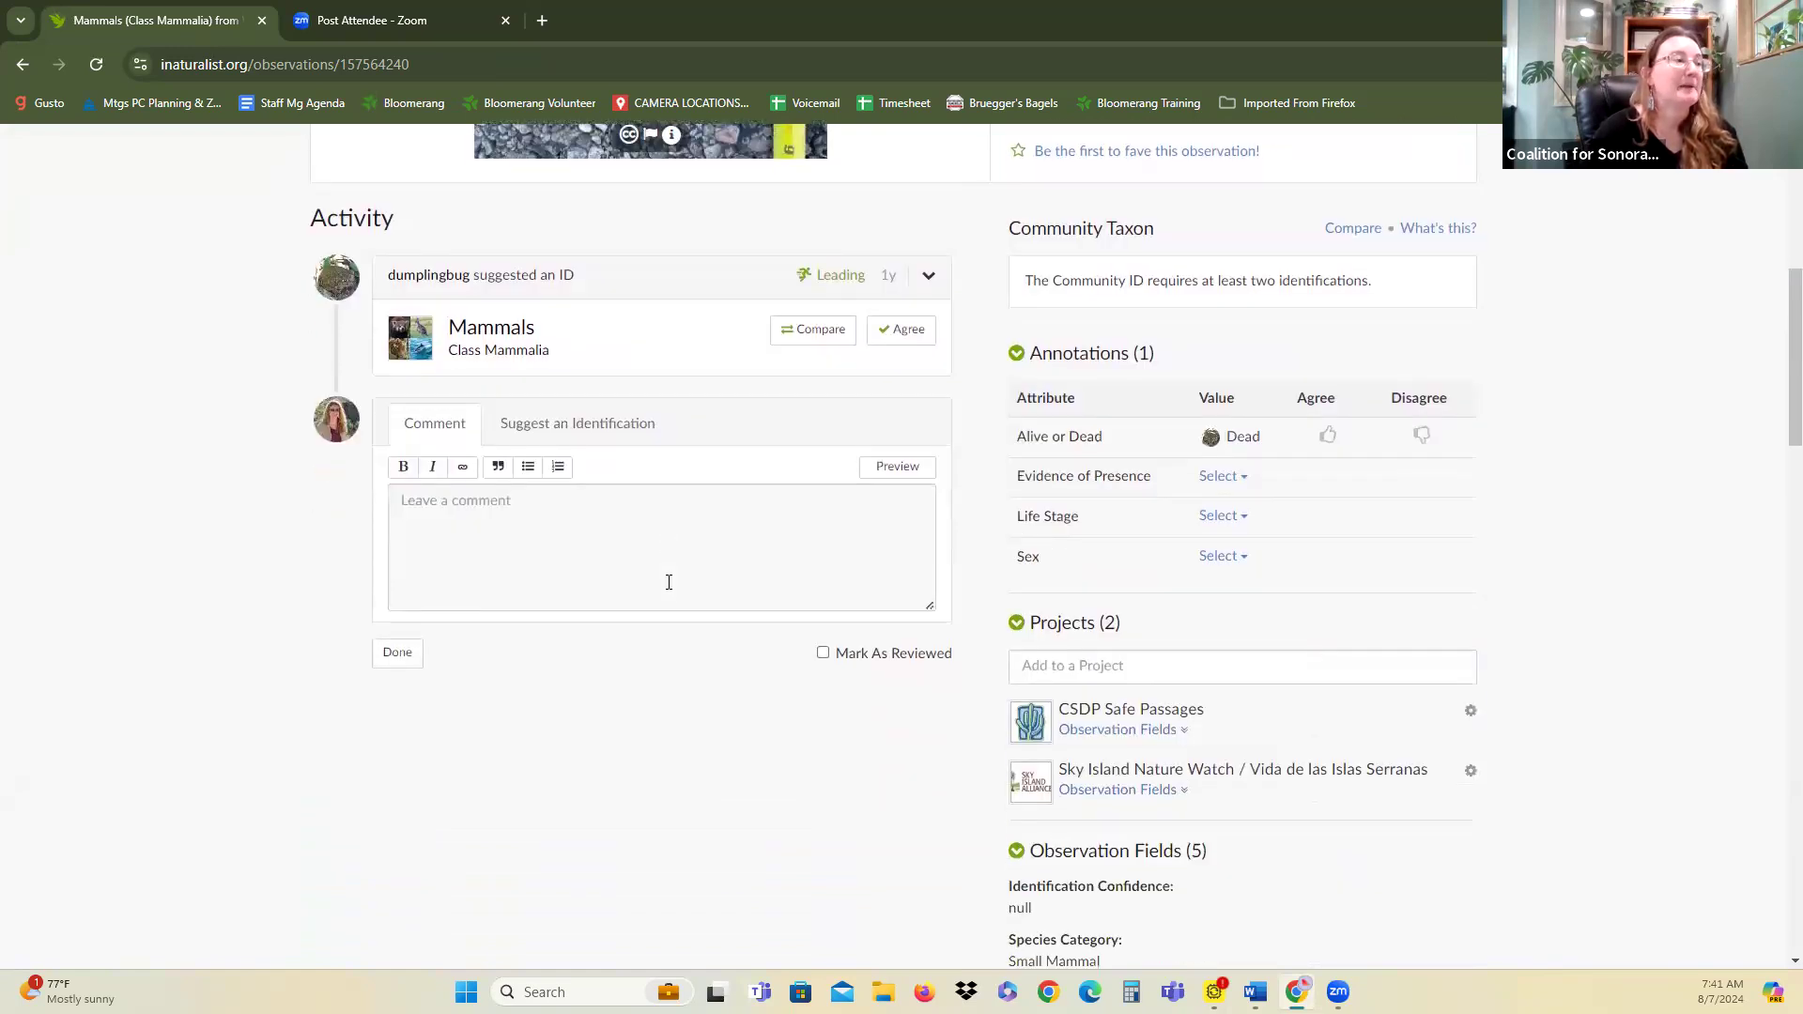
pyautogui.scroll(3, 669, 582)
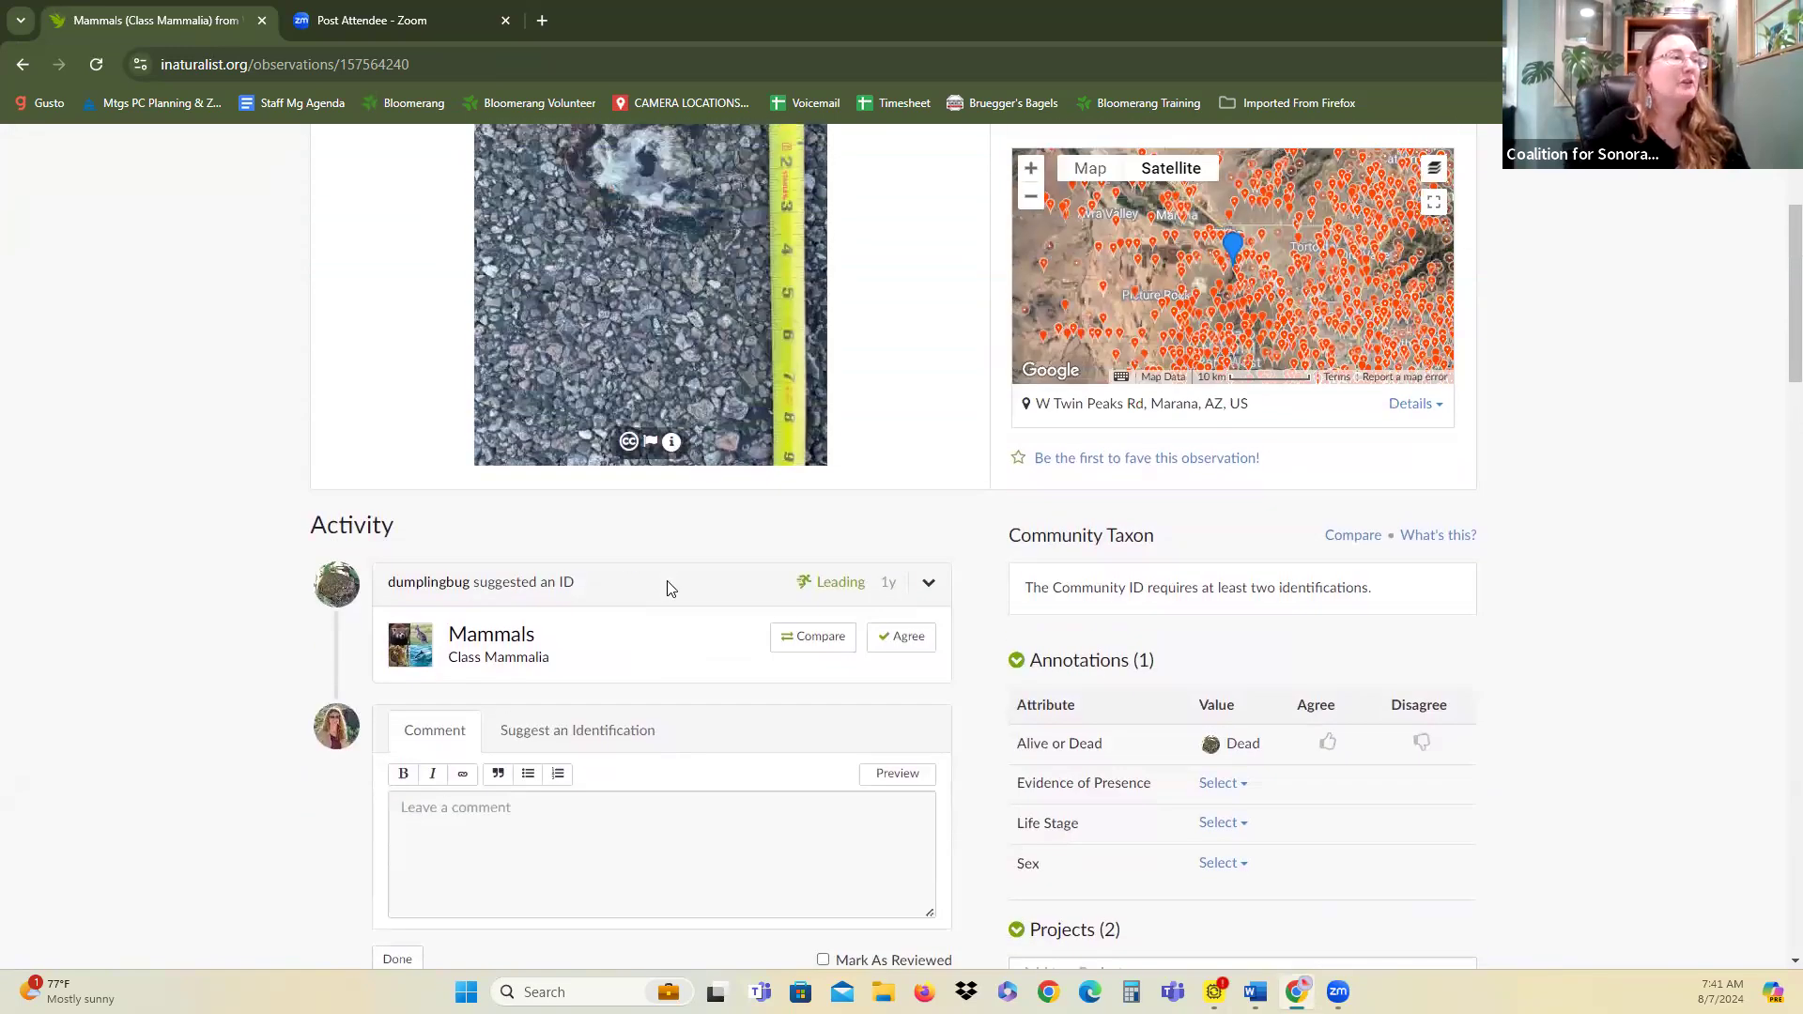
pyautogui.scroll(-2, 667, 589)
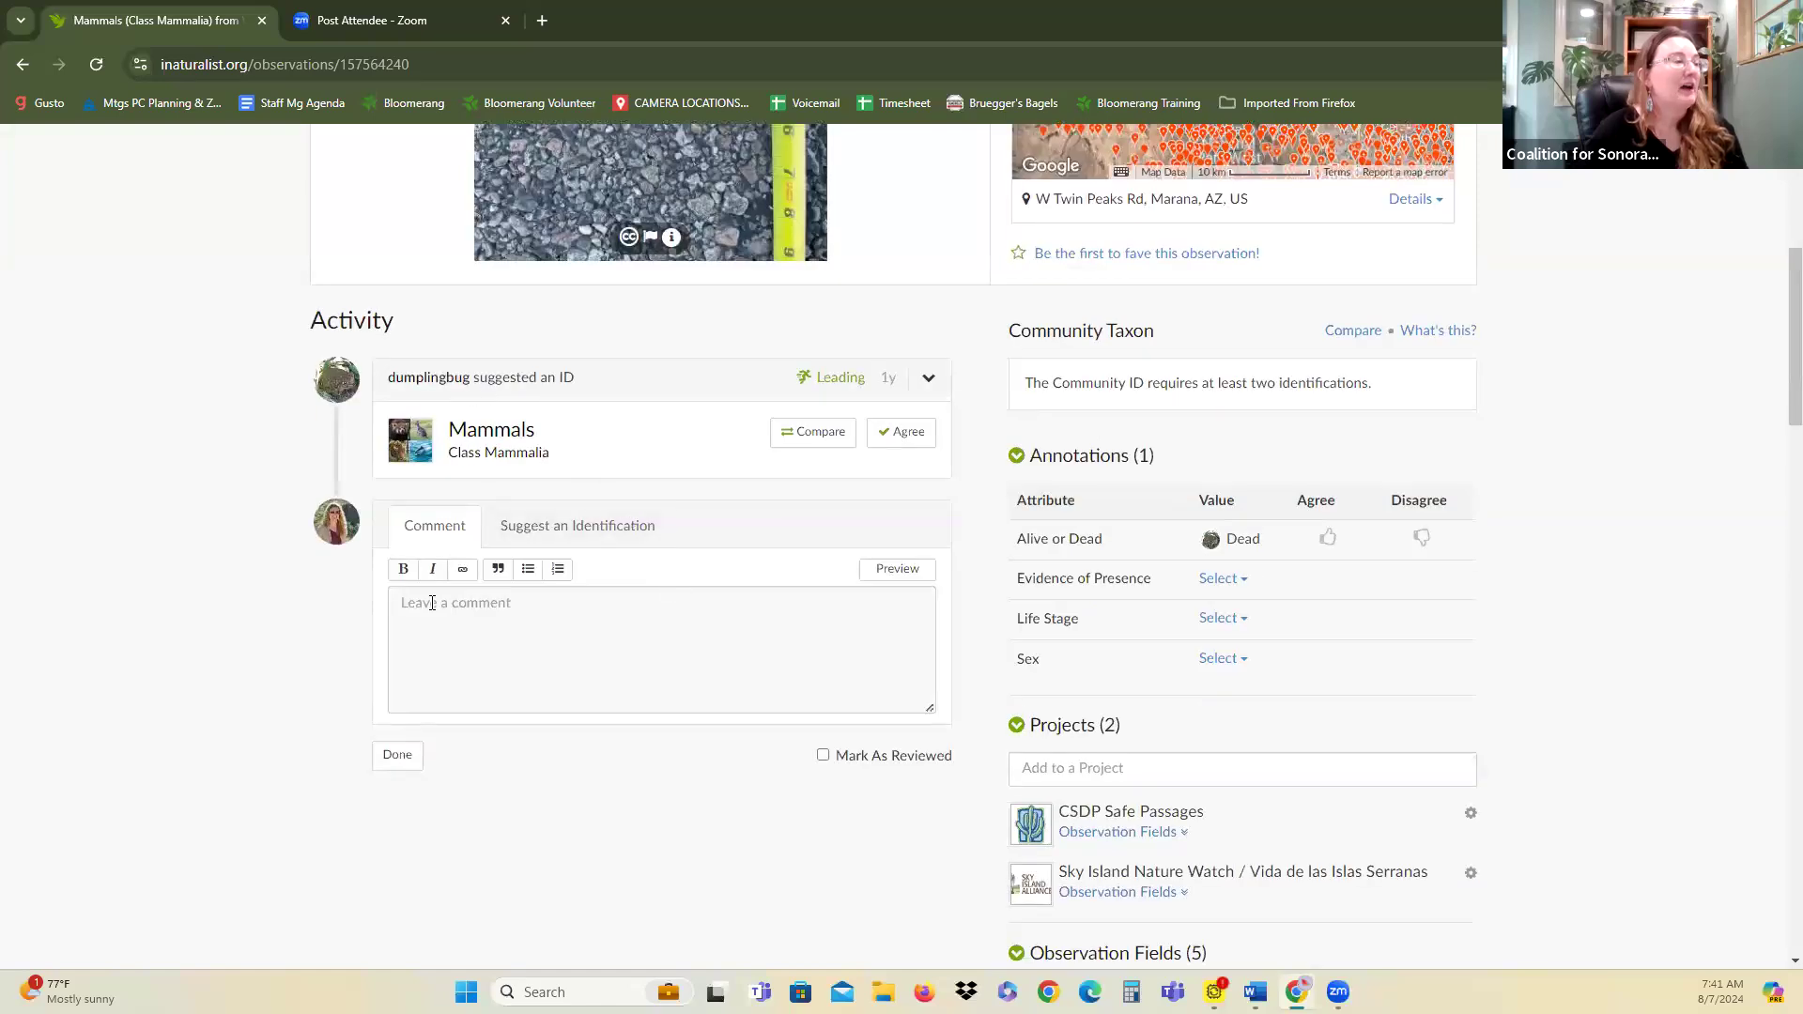
pyautogui.scroll(5, 616, 548)
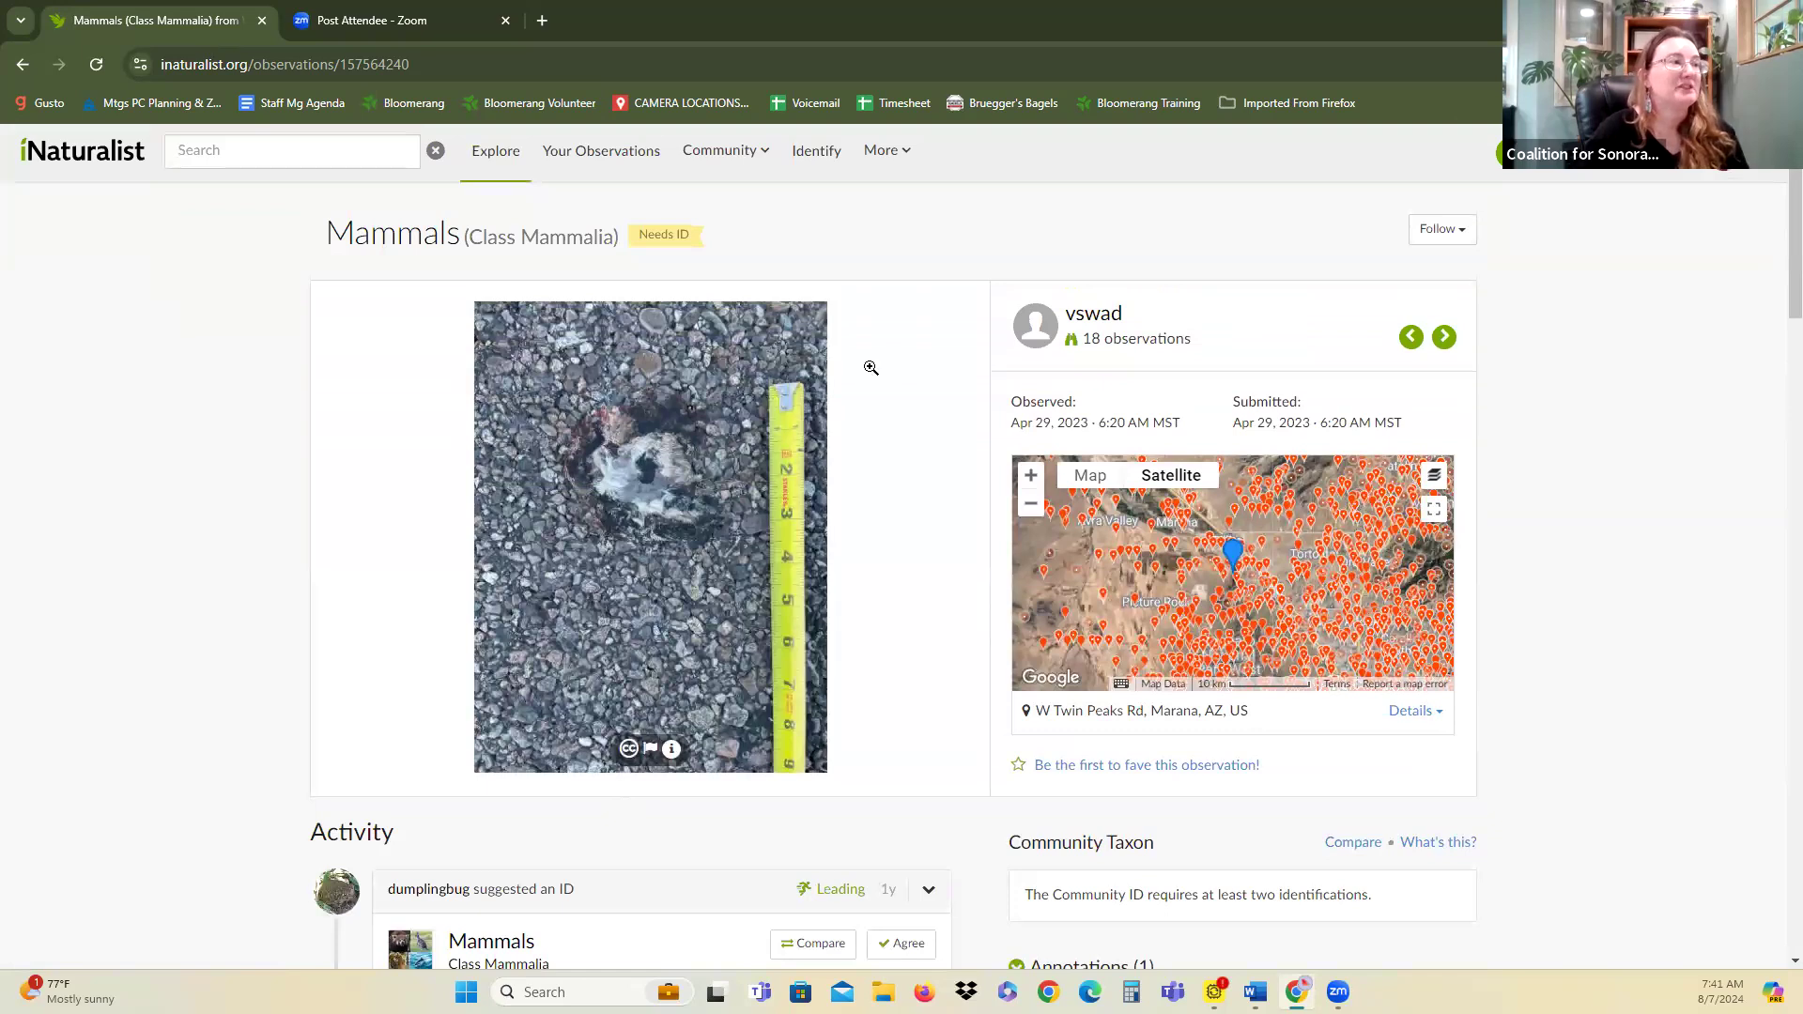
pyautogui.moveTo(652, 249)
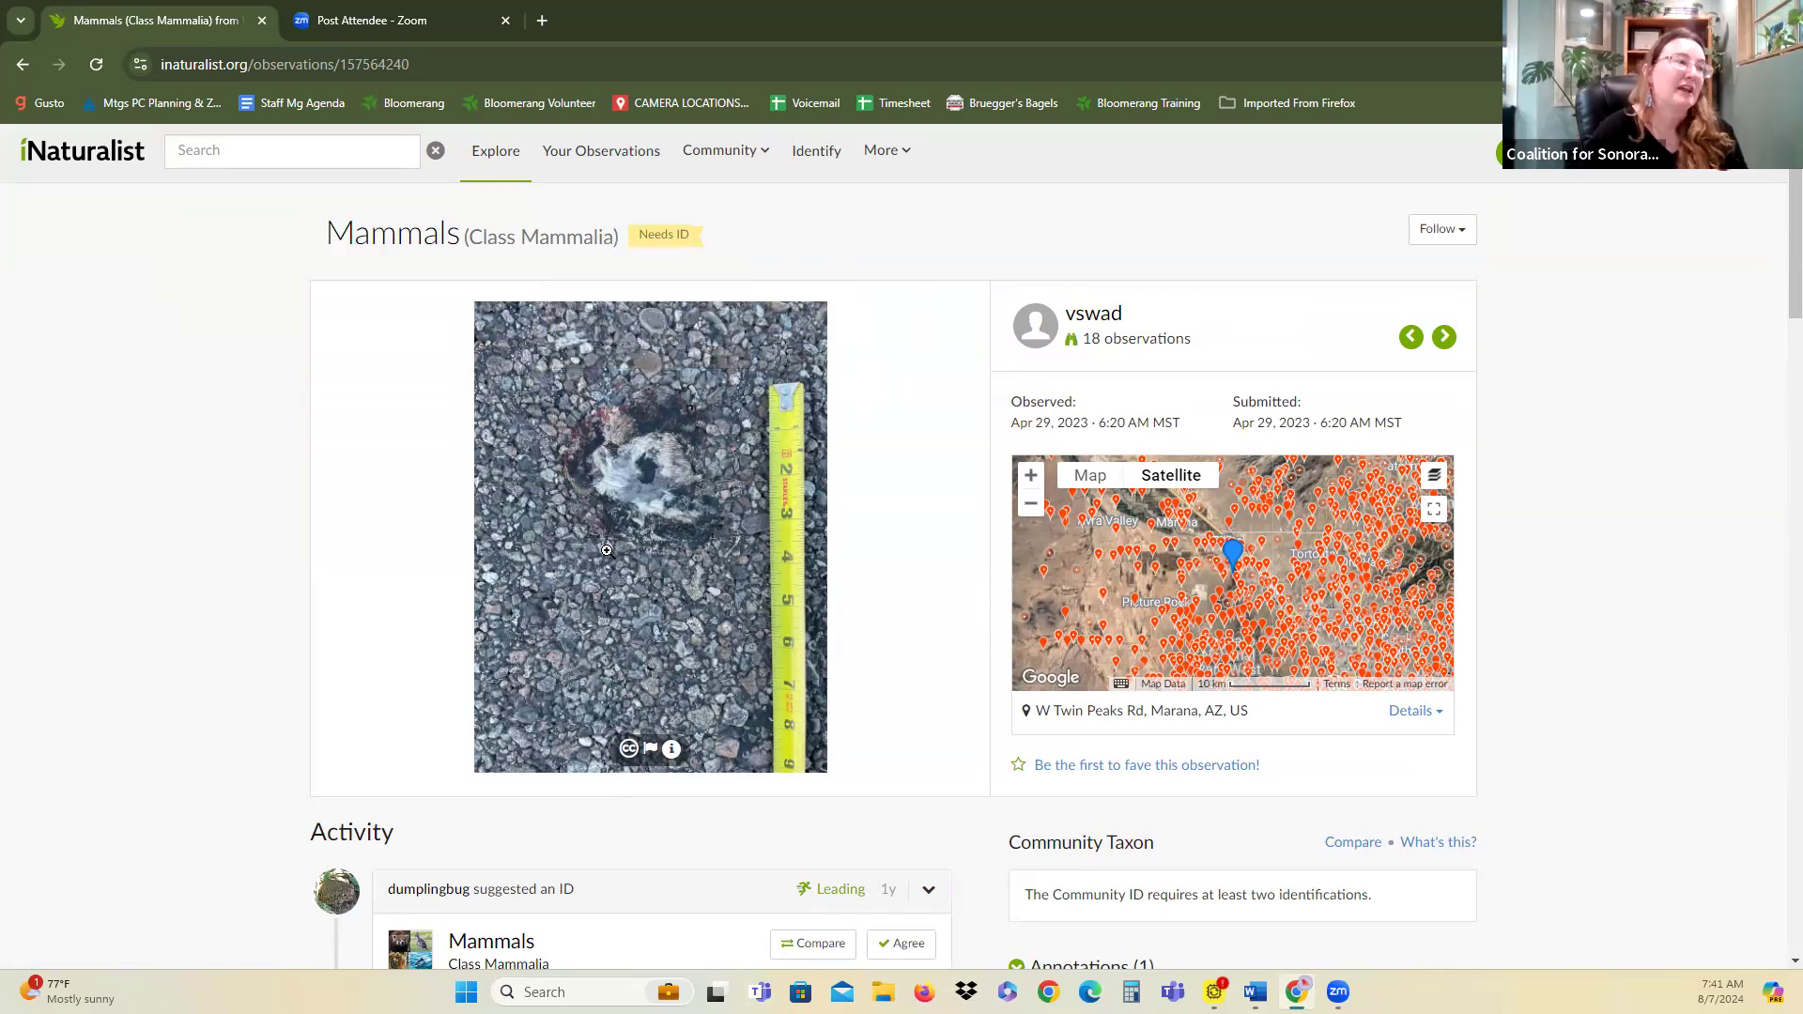
pyautogui.scroll(-1, 607, 551)
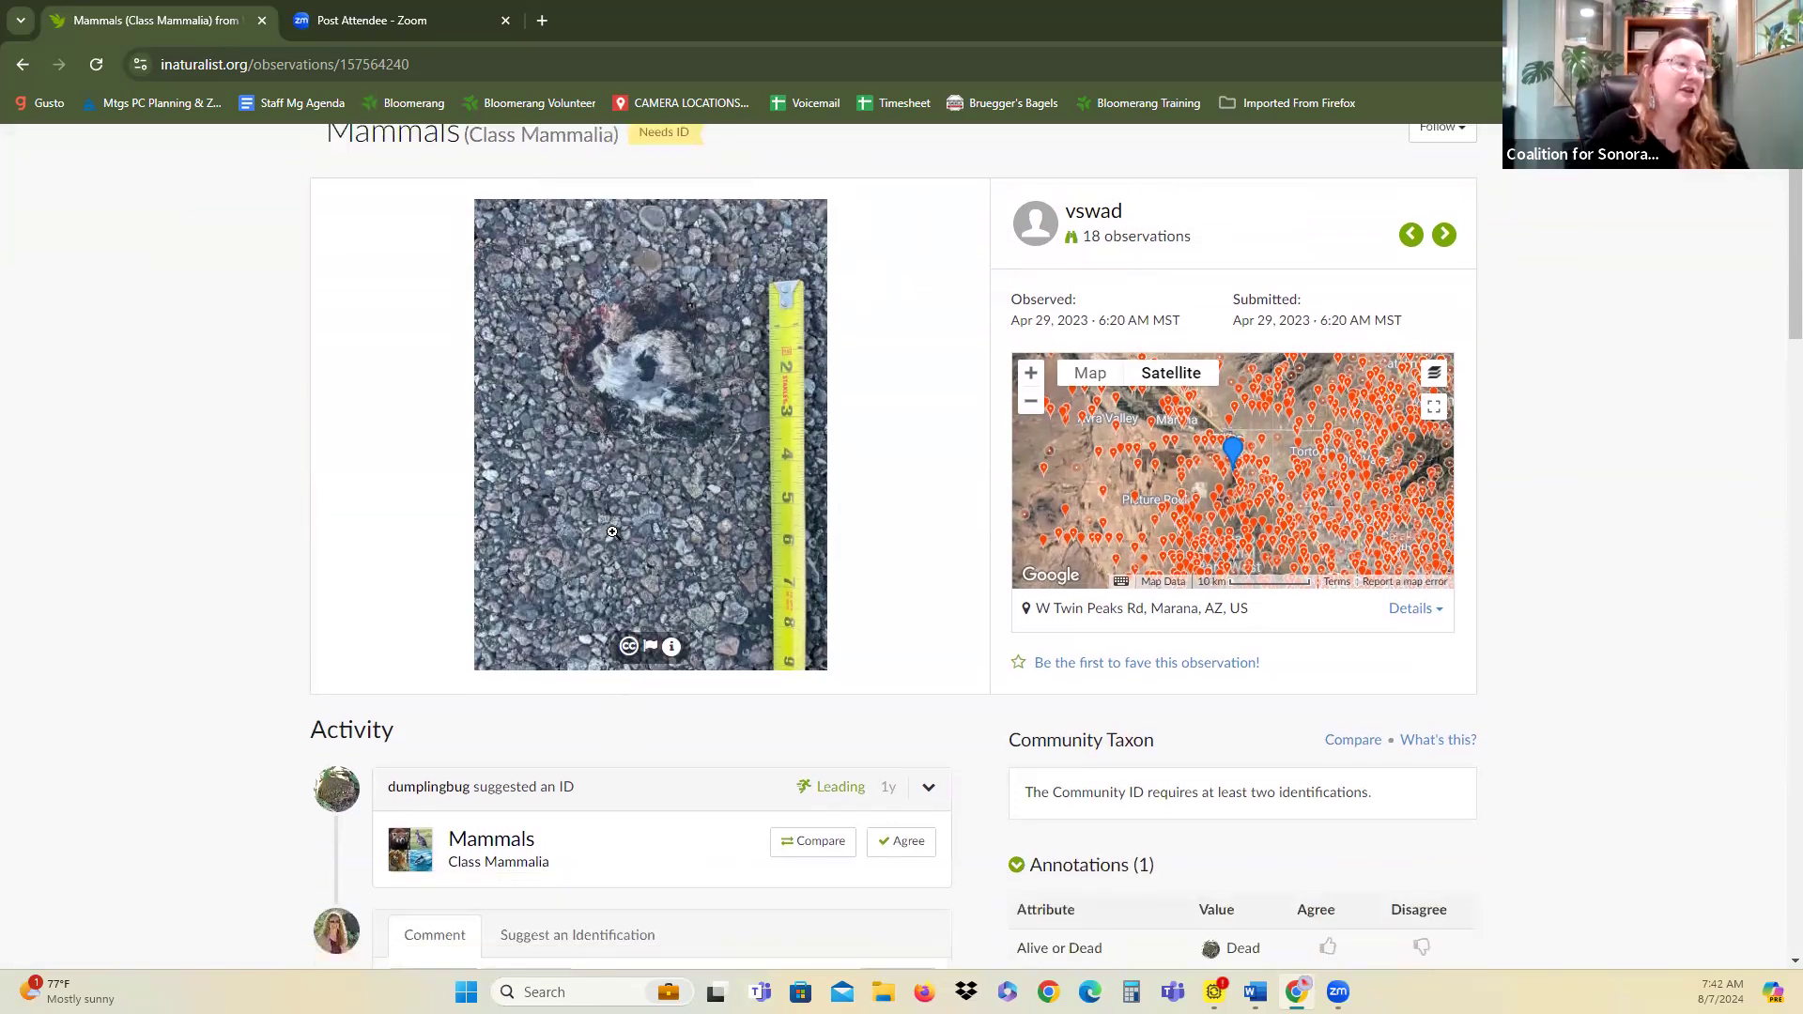
pyautogui.scroll(-3, 612, 533)
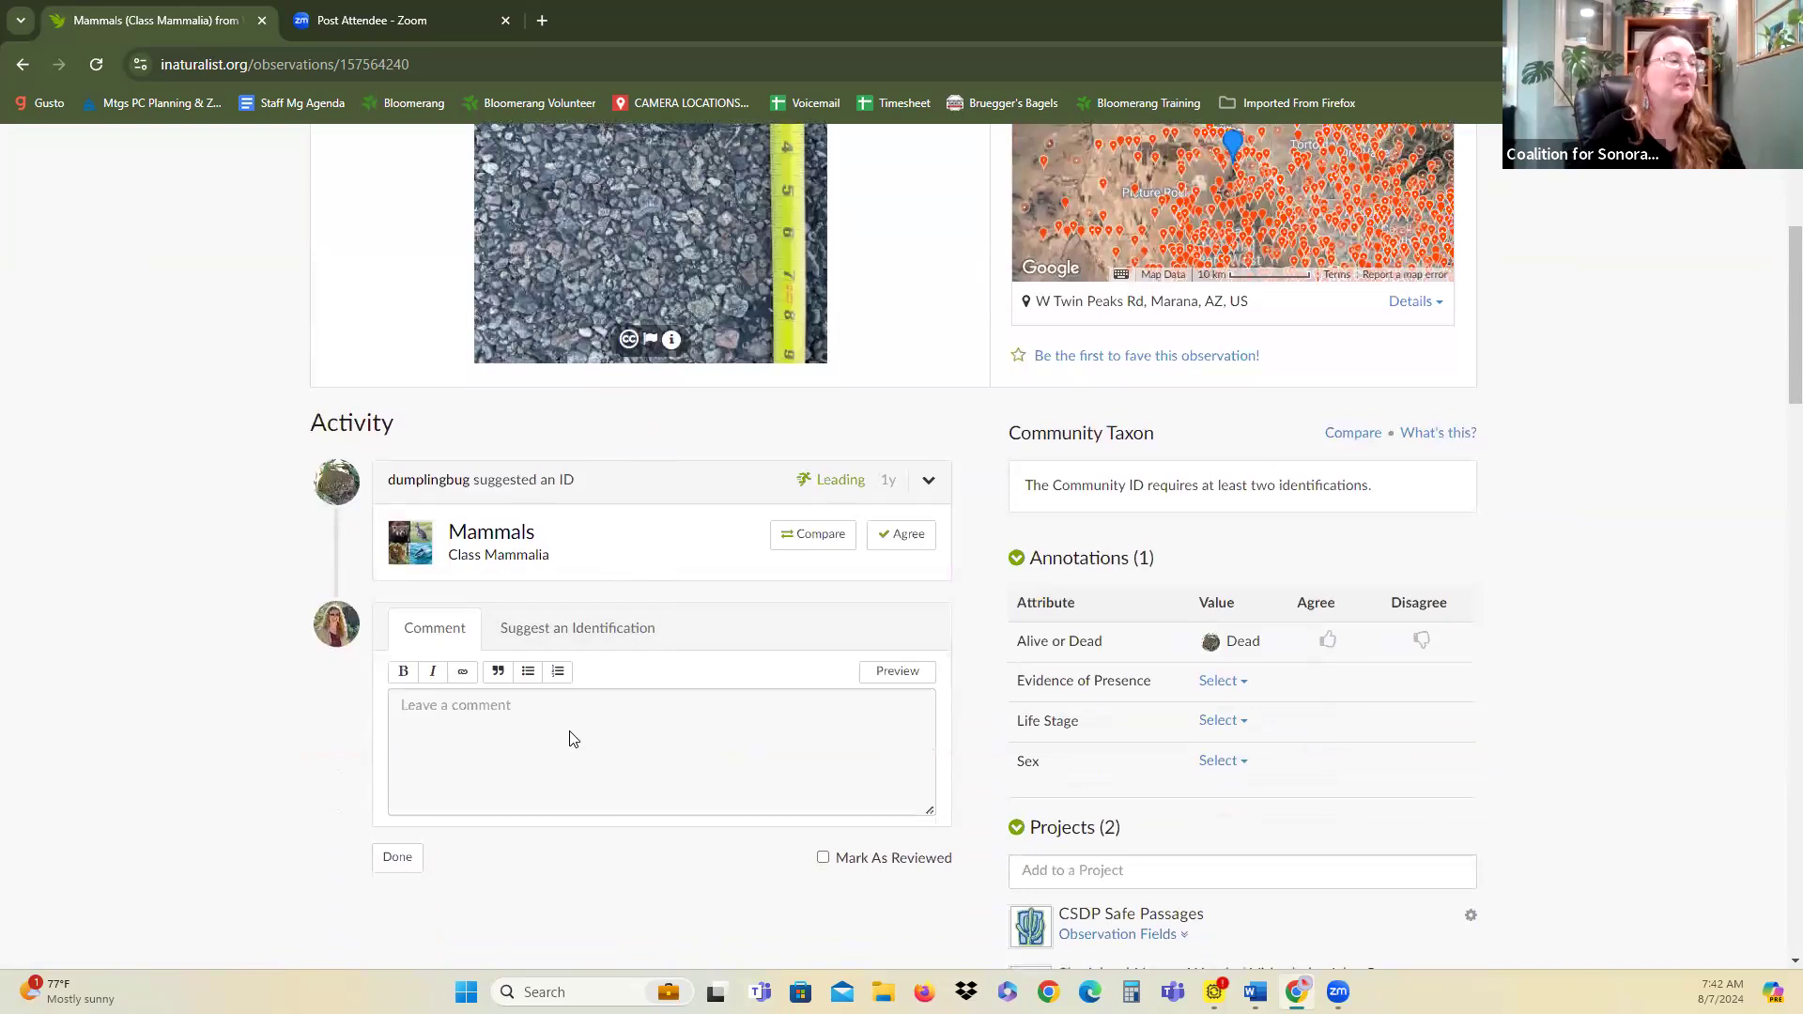
pyautogui.scroll(2, 794, 501)
pyautogui.scroll(2, 795, 503)
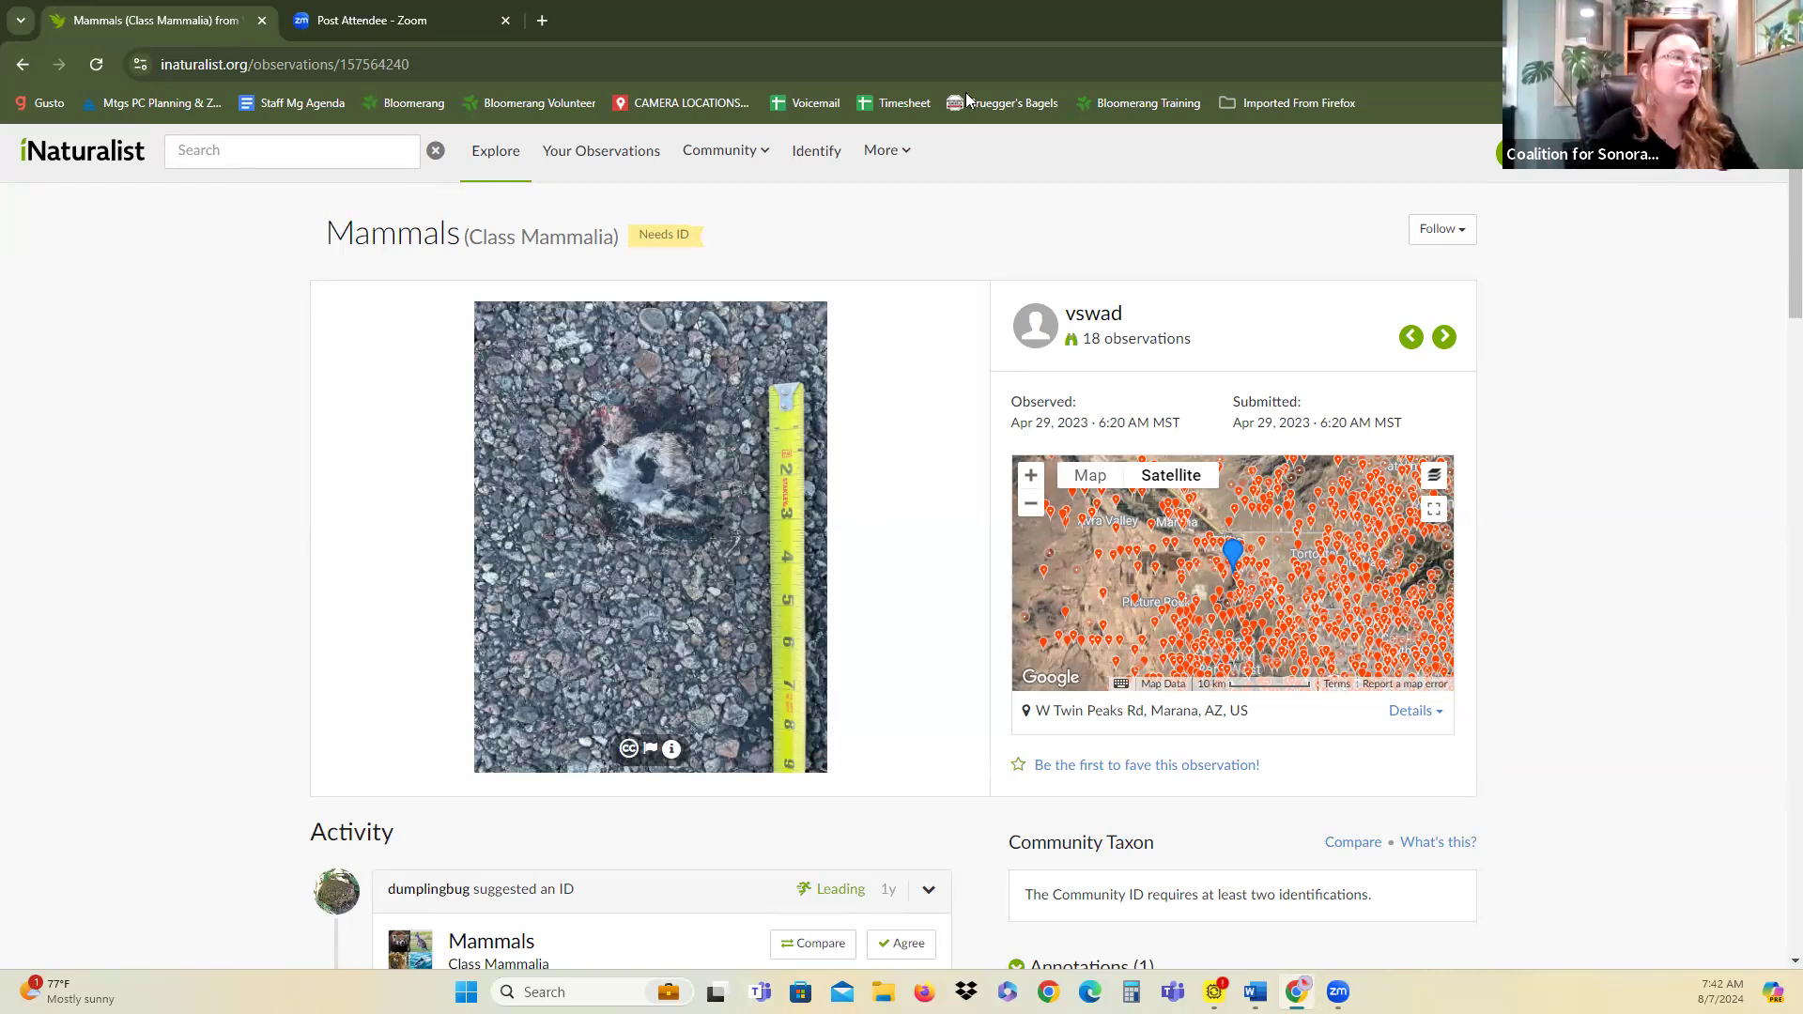
# Open the help site's video tutorials and view the article on making an observation with the iNaturalist Mobile App.
pyautogui.click(887, 152)
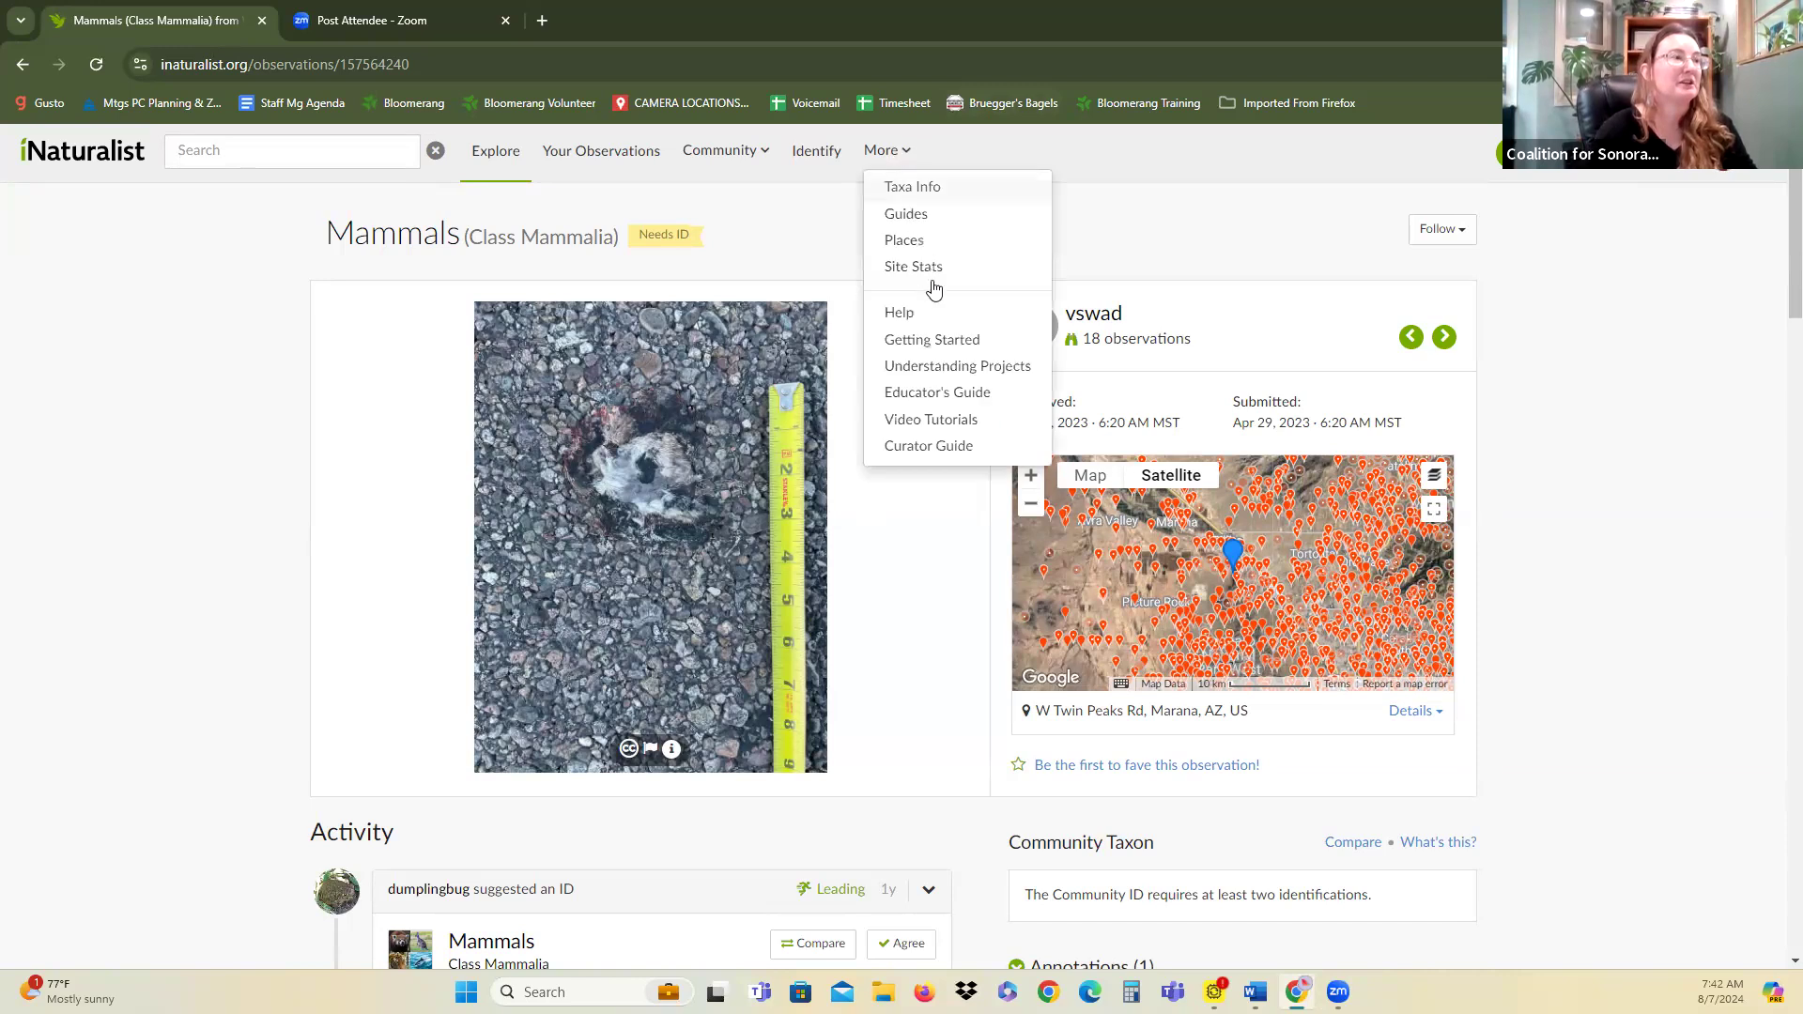
pyautogui.click(925, 419)
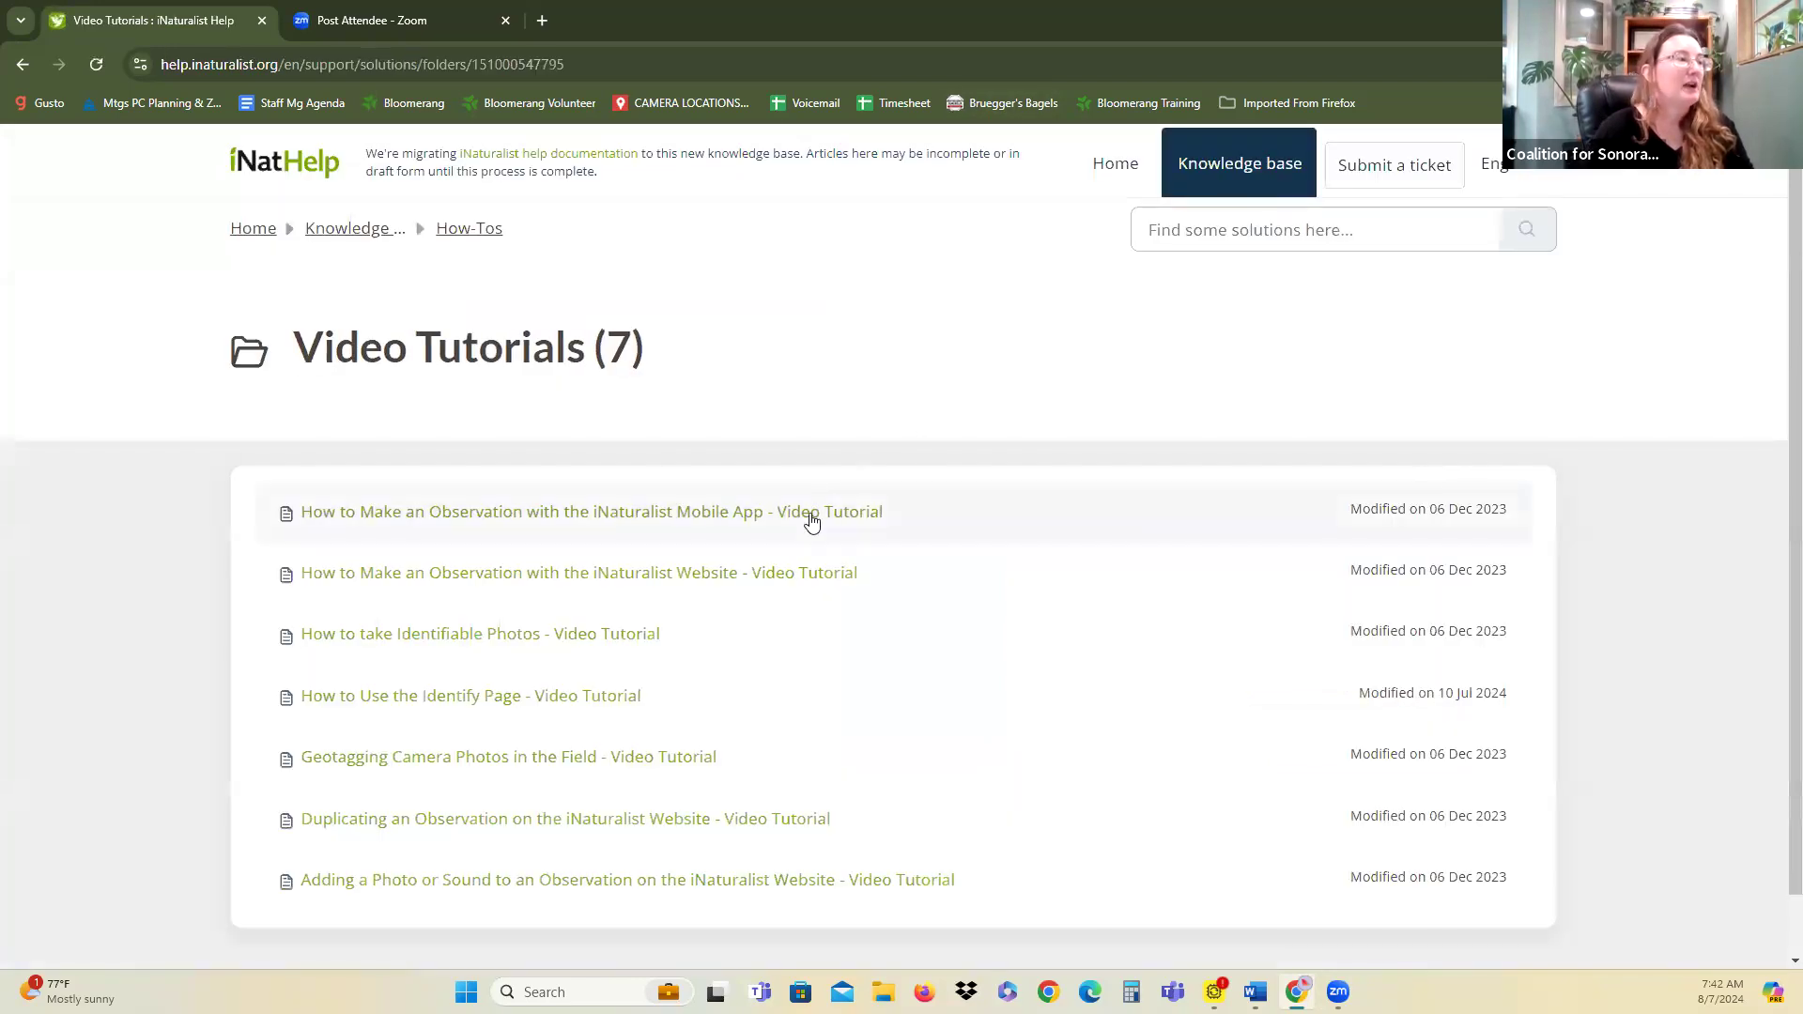
pyautogui.click(812, 521)
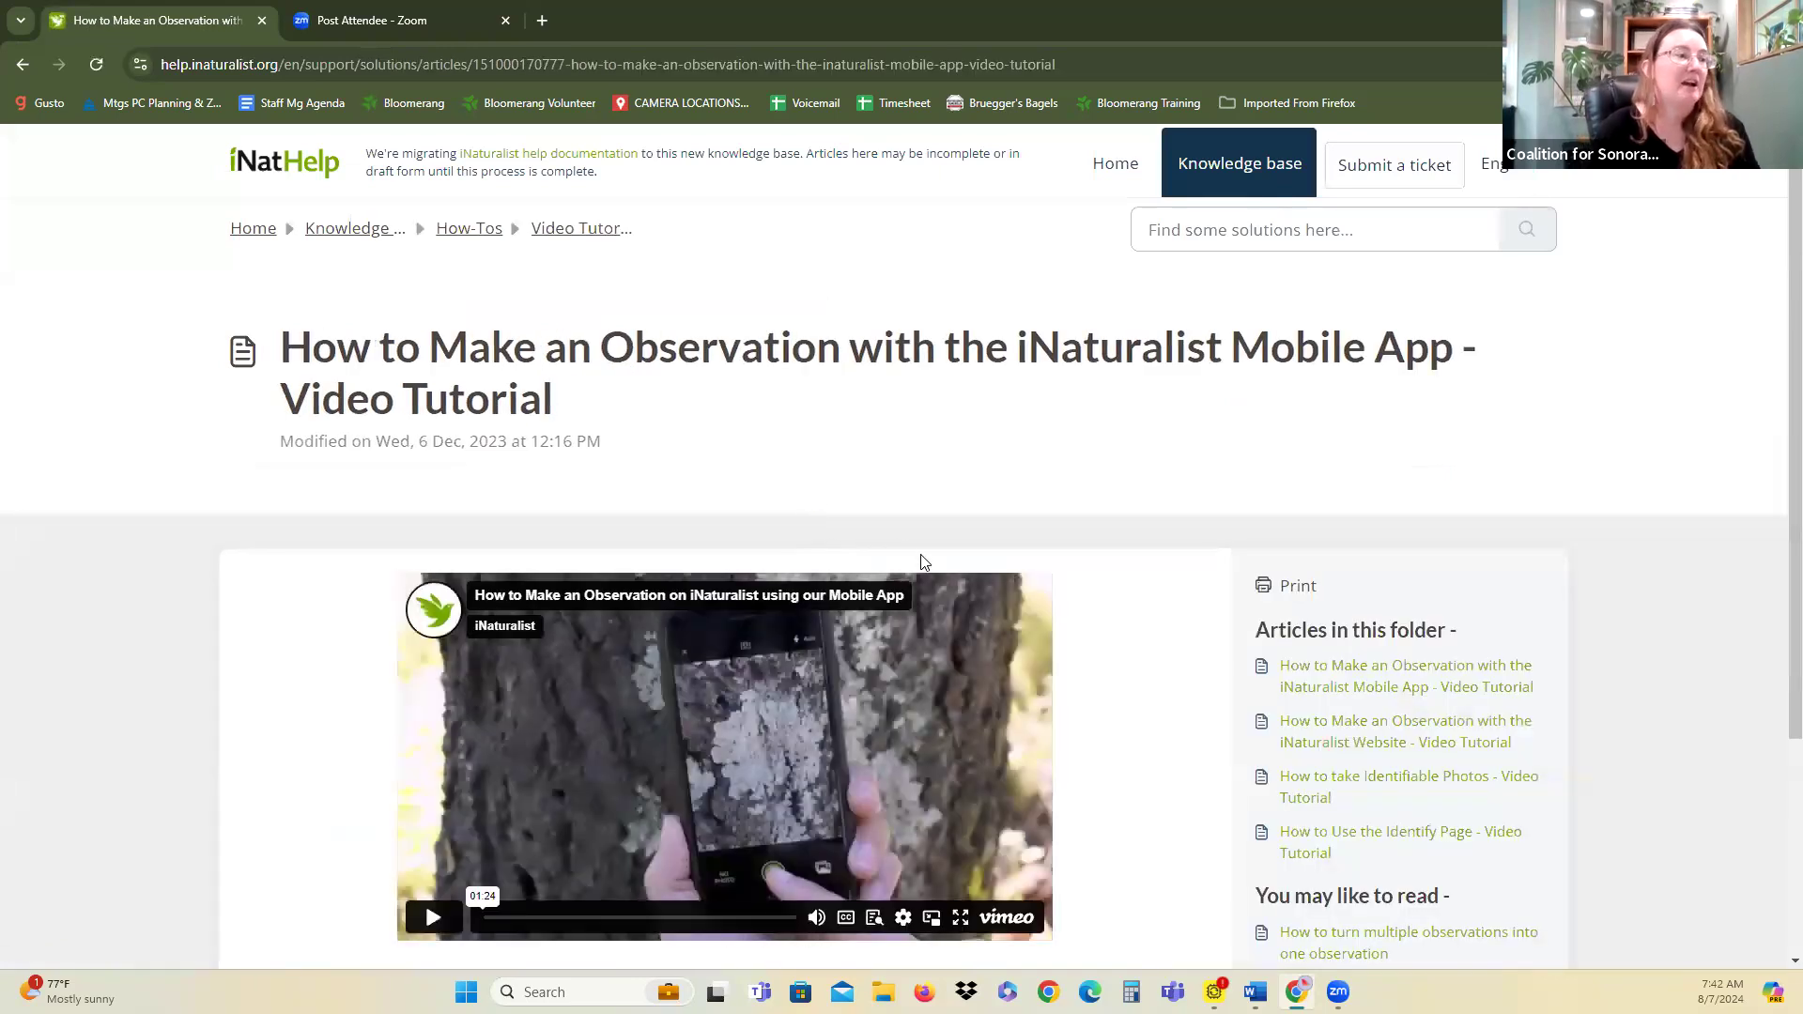
pyautogui.scroll(-2, 1165, 695)
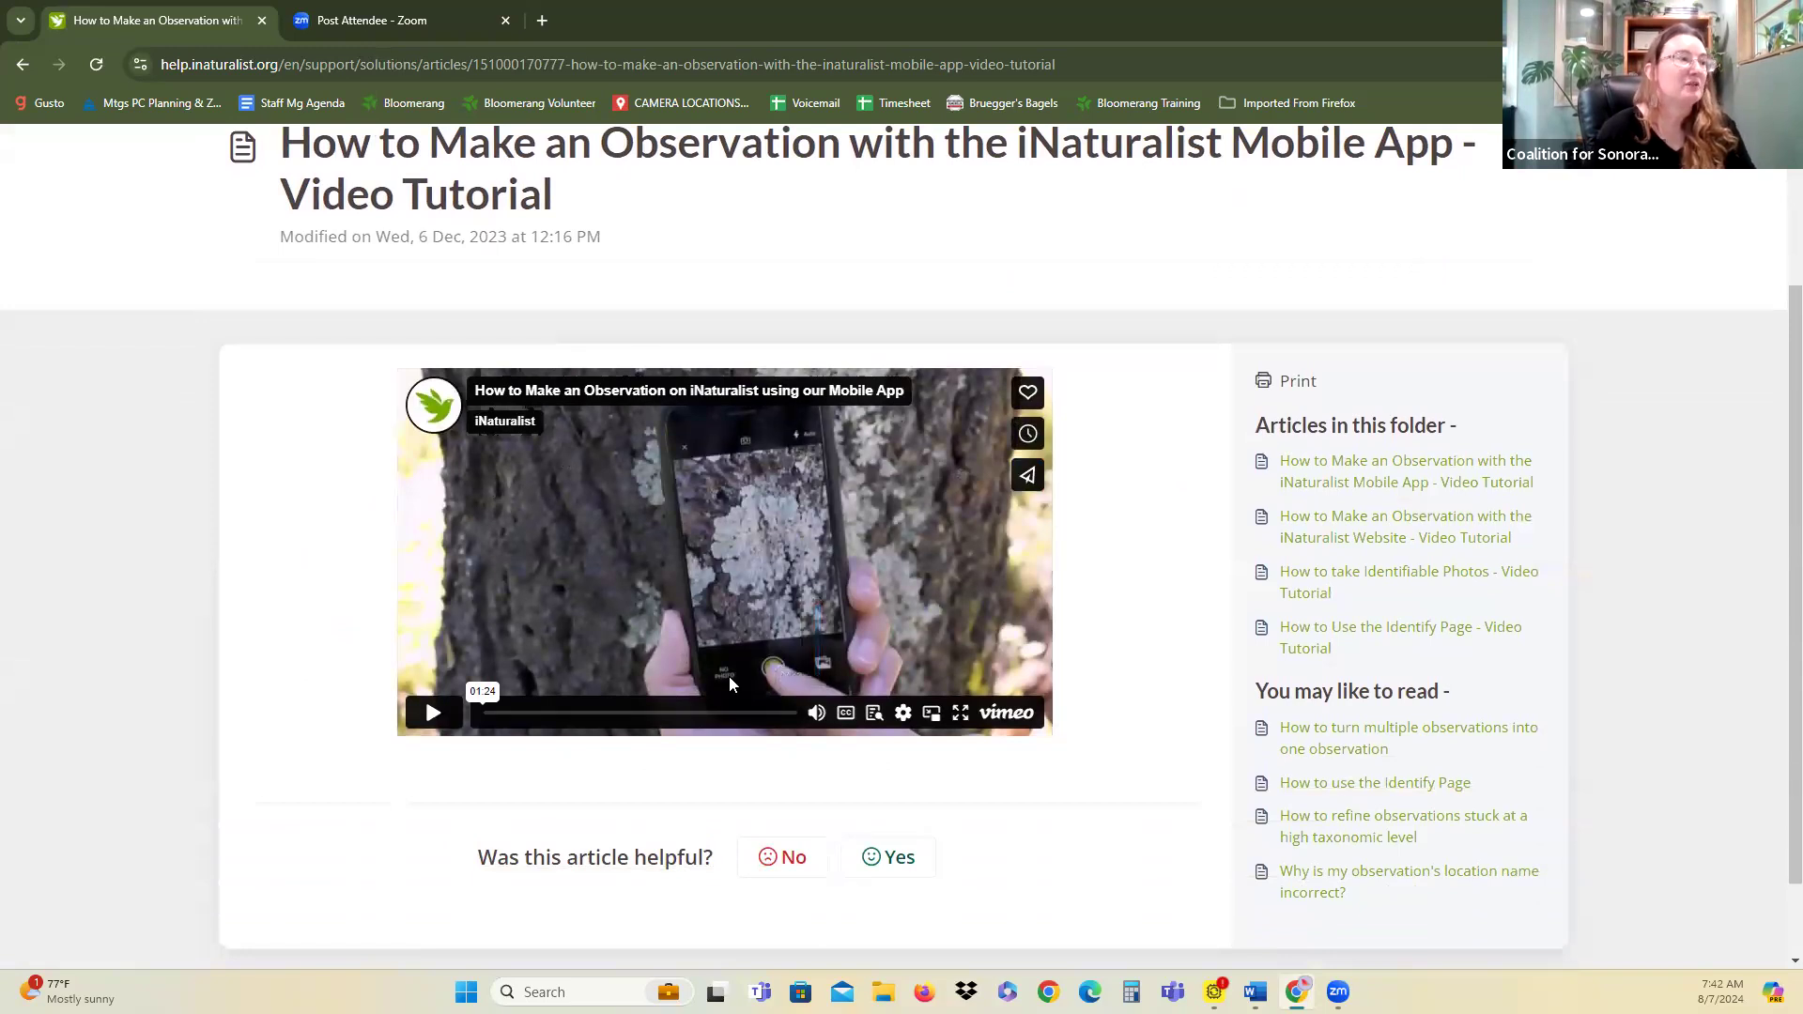
pyautogui.scroll(-1, 729, 678)
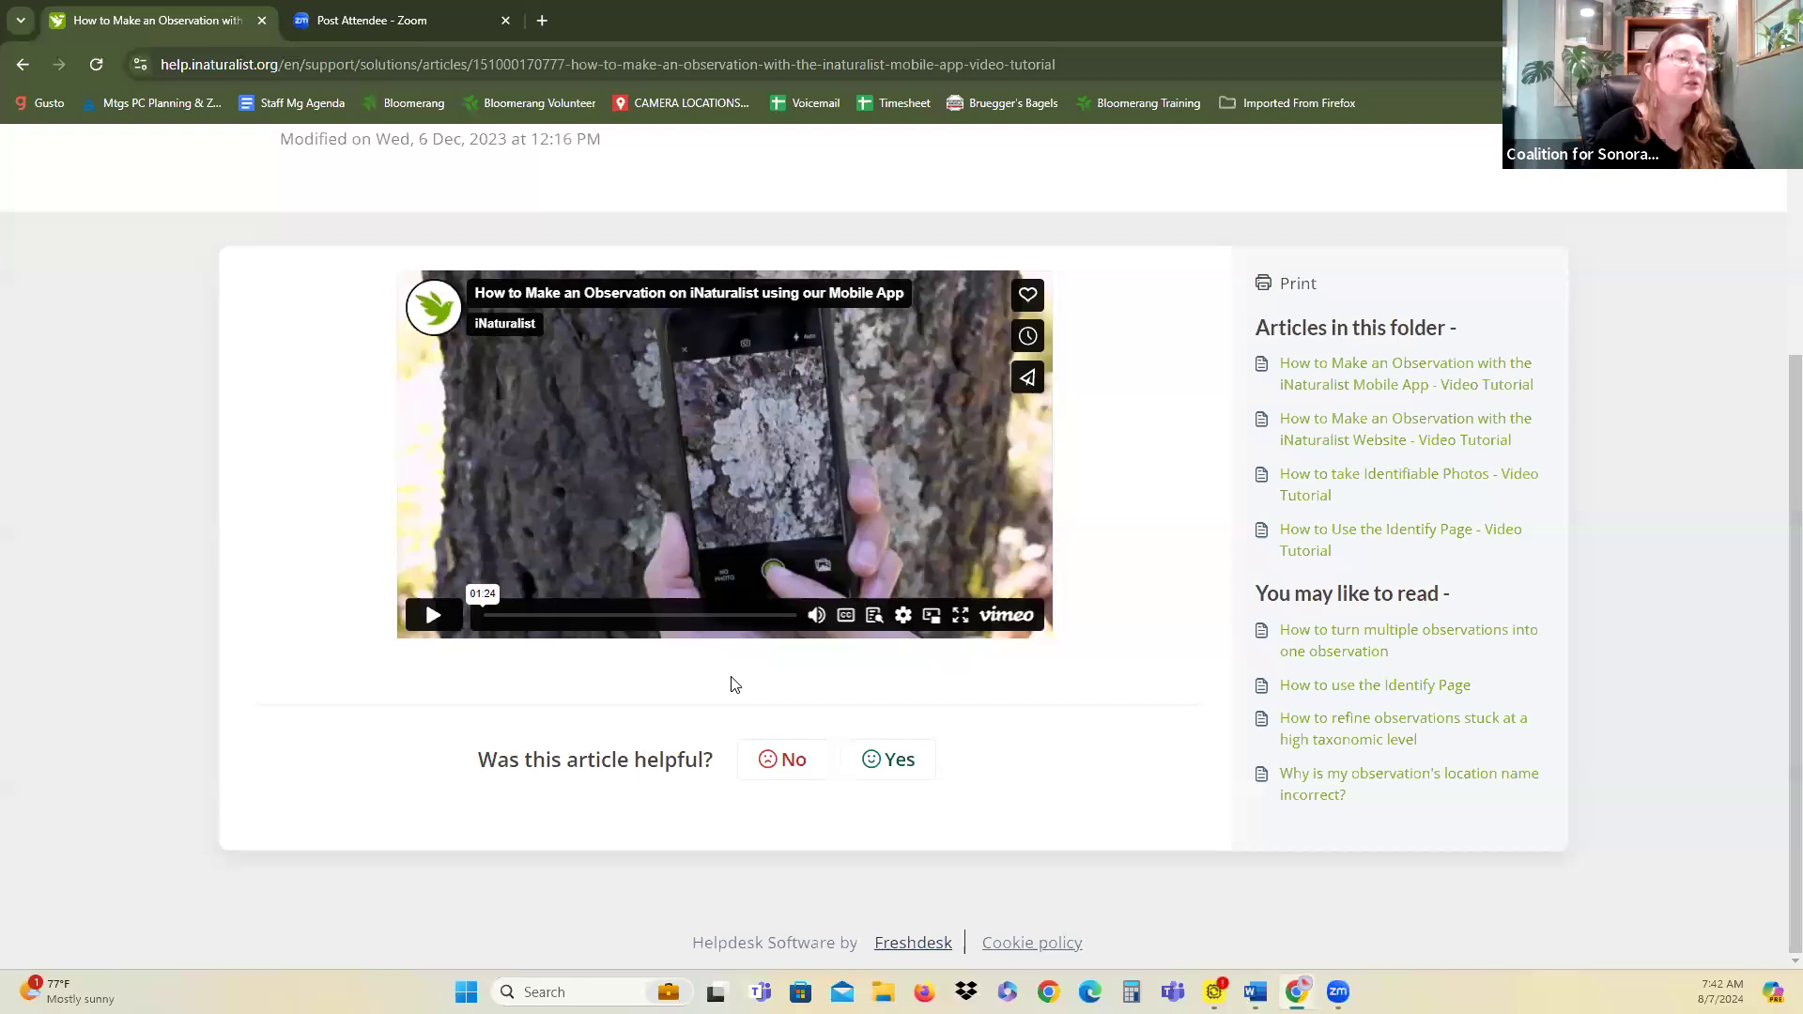
pyautogui.scroll(1, 735, 682)
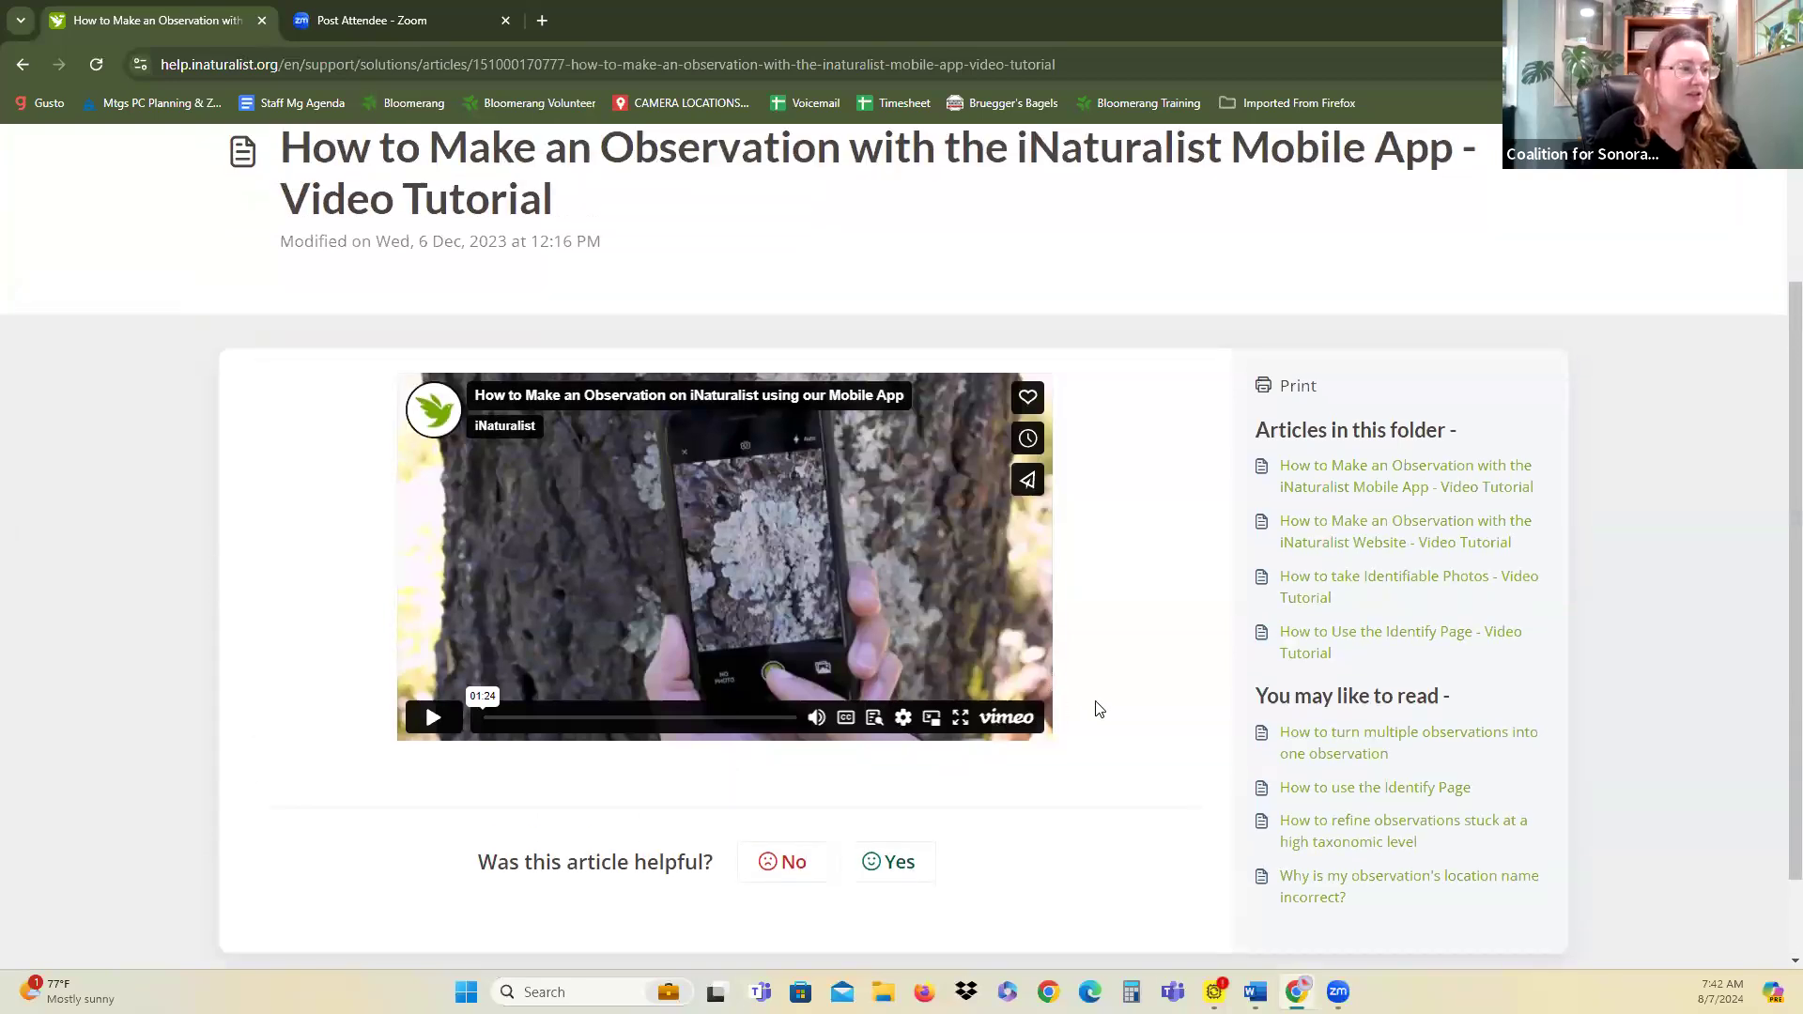